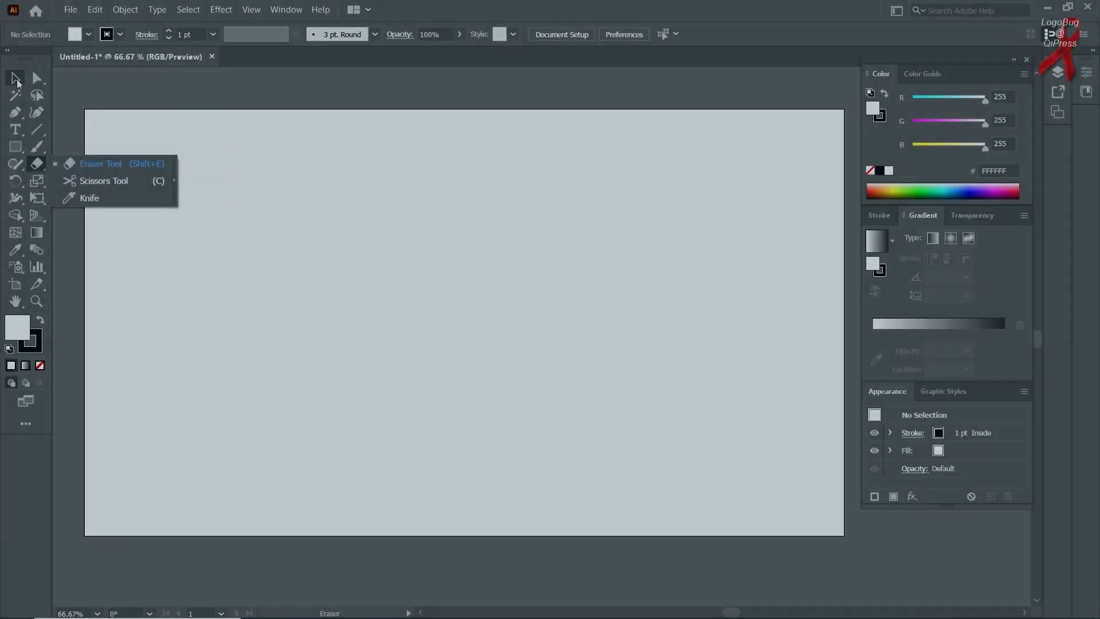
pyautogui.click(17, 80)
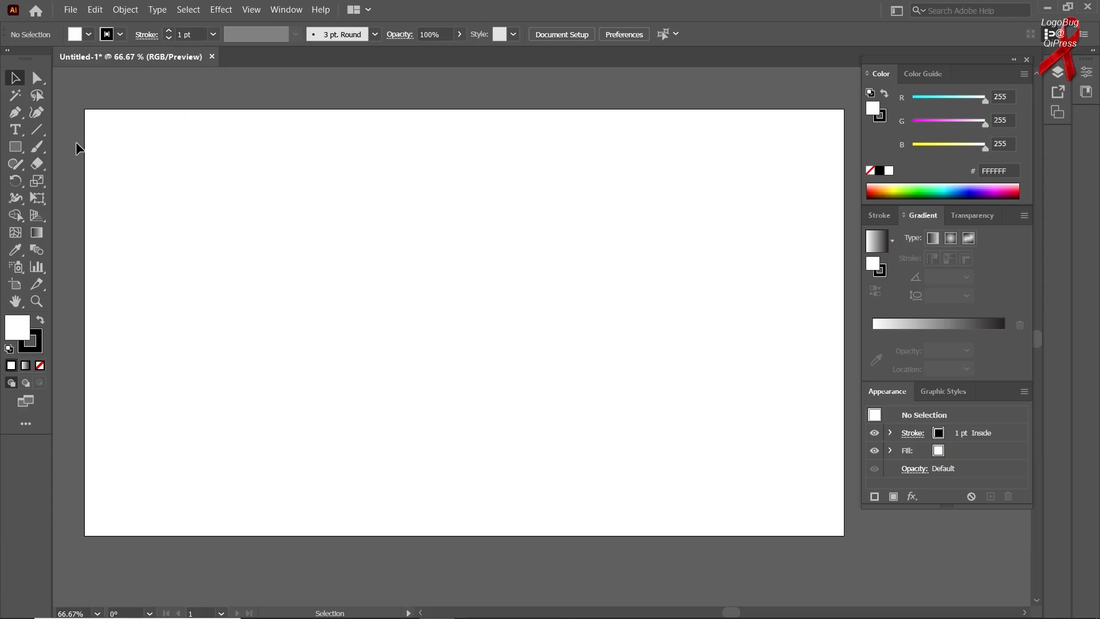
pyautogui.rightClick(37, 163)
pyautogui.rightClick(37, 164)
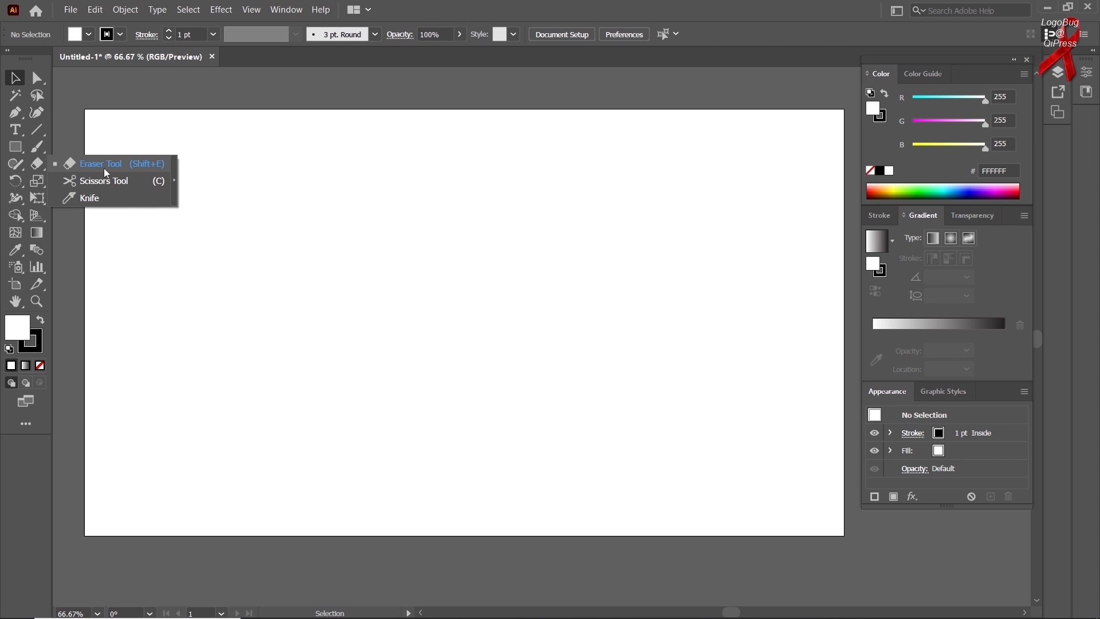
# - Draw a large square from its center outward, slightly left of the artboard's middle
pyautogui.rightClick(24, 151)
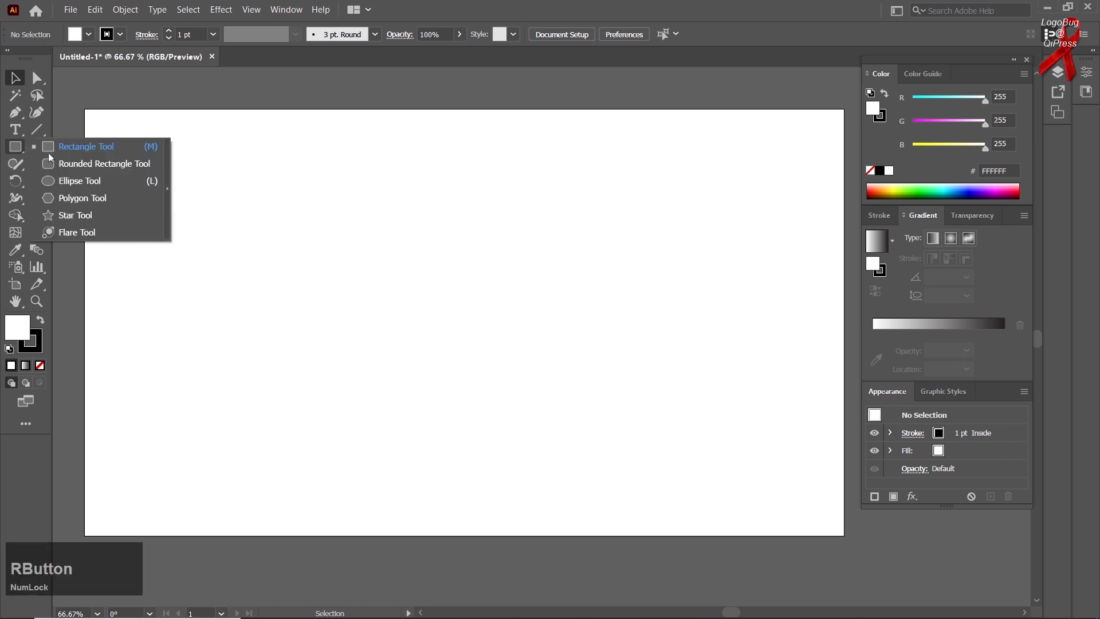
pyautogui.click(116, 149)
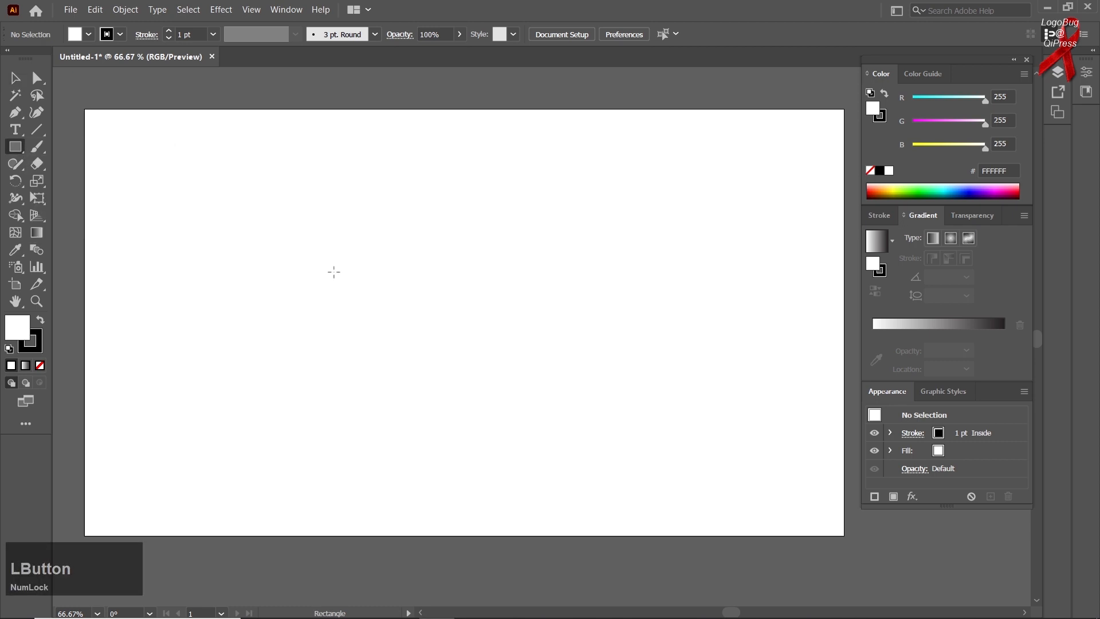
pyautogui.moveTo(382, 309); pyautogui.dragTo(440, 426)
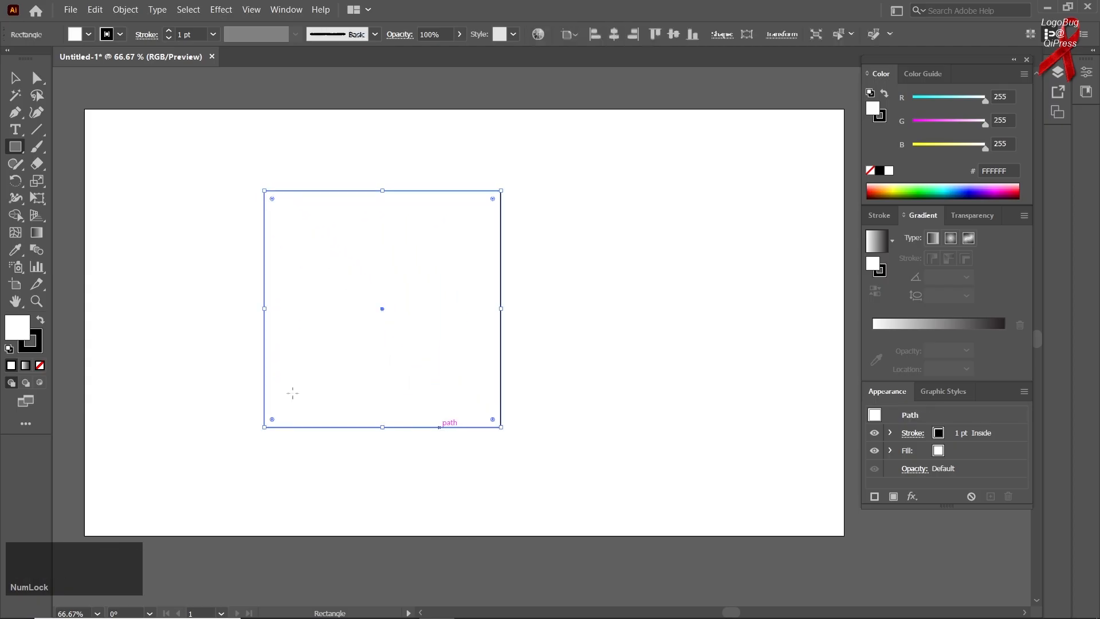
# - Fill the square with red D12020 and select it
pyautogui.doubleClick(16, 325)
pyautogui.click(623, 191)
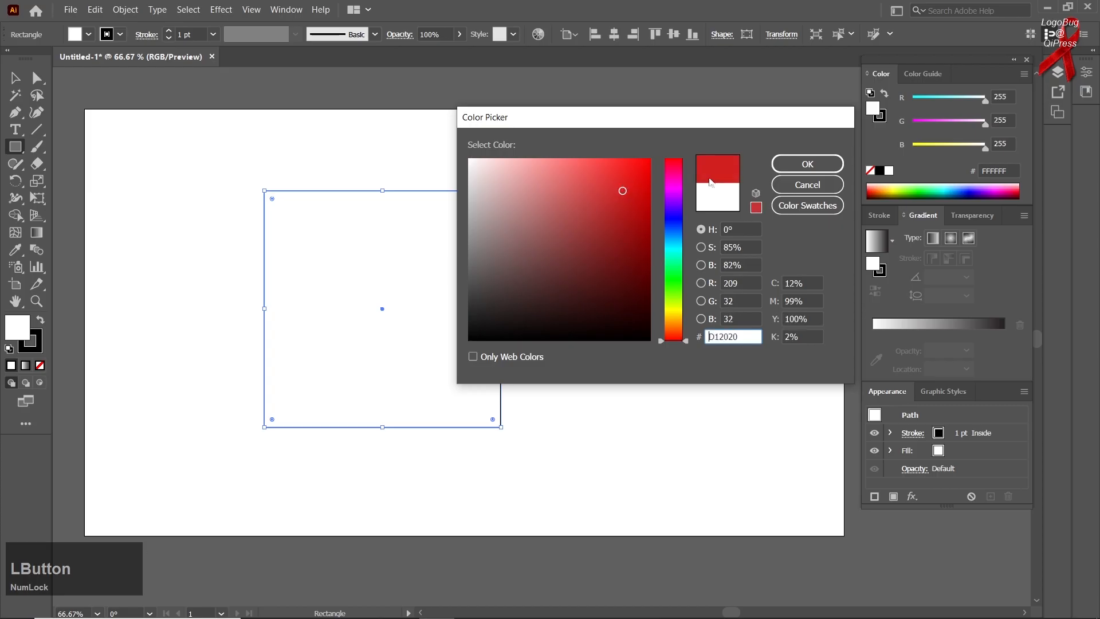
pyautogui.click(807, 164)
pyautogui.click(15, 78)
pyautogui.click(219, 275)
pyautogui.click(343, 289)
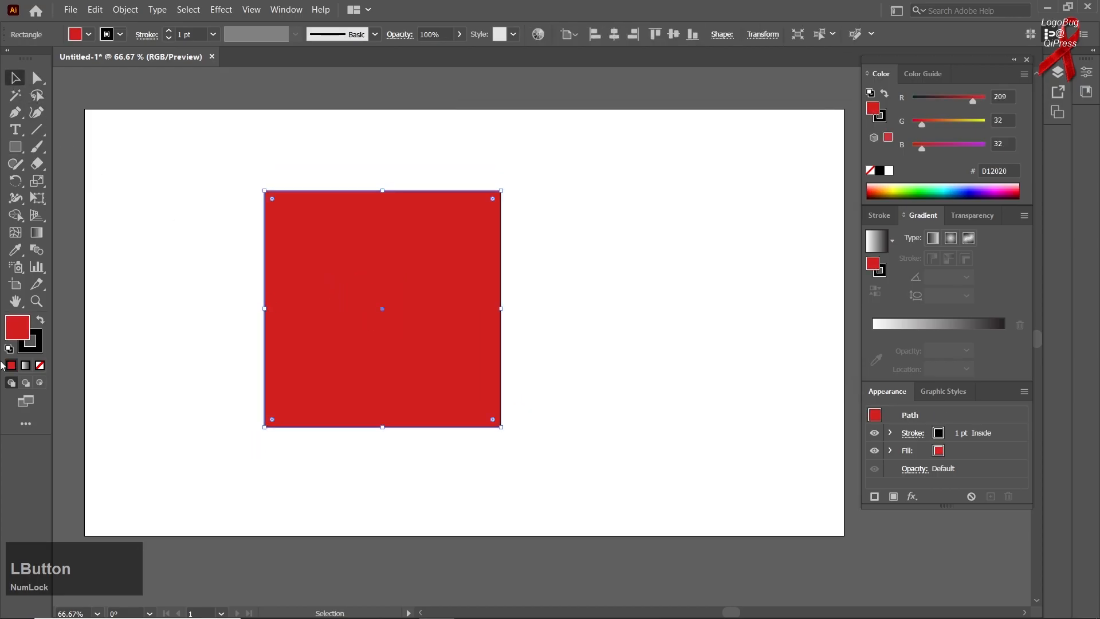
pyautogui.click(39, 349)
pyautogui.click(40, 382)
pyautogui.click(39, 366)
pyautogui.click(20, 335)
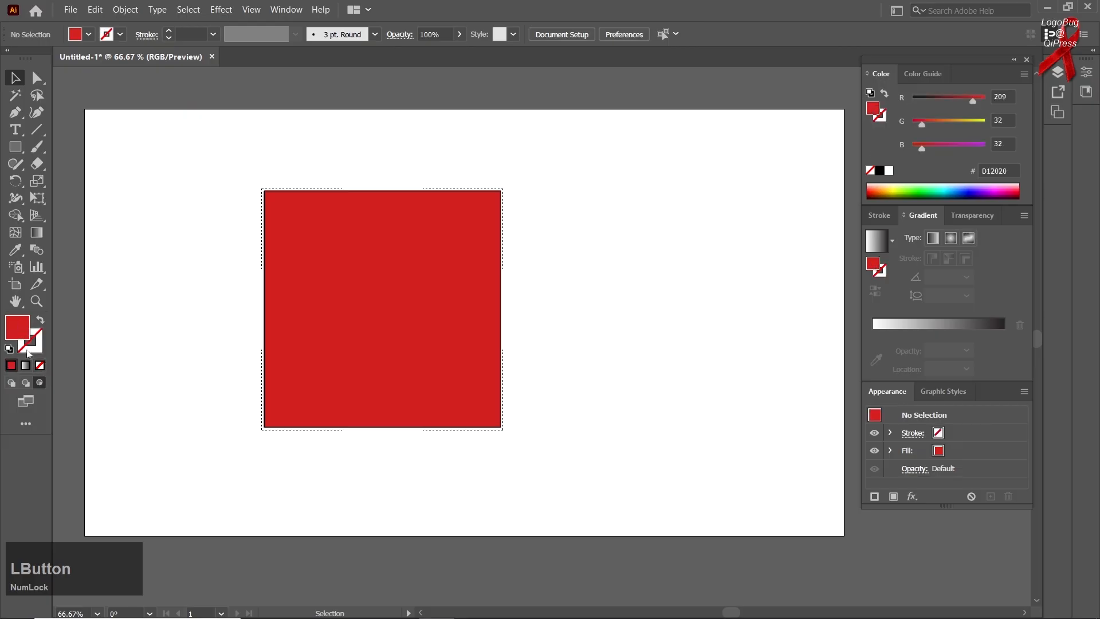
pyautogui.click(11, 383)
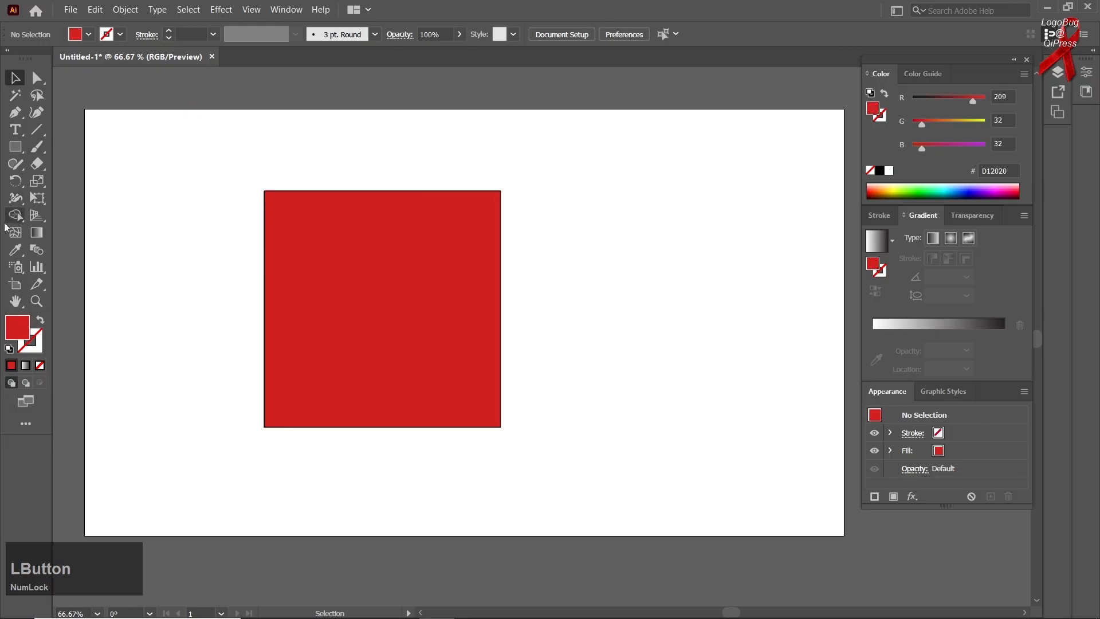
# - Remove the black stroke from the red square, keeping the red fill active
pyautogui.click(325, 274)
pyautogui.rightClick(37, 165)
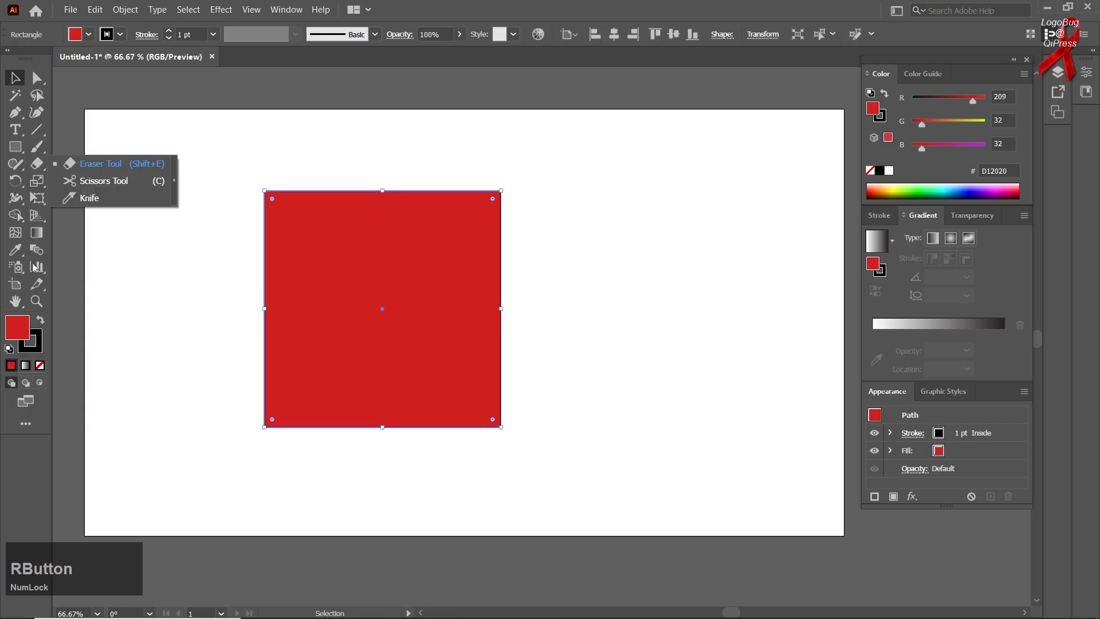
pyautogui.click(32, 343)
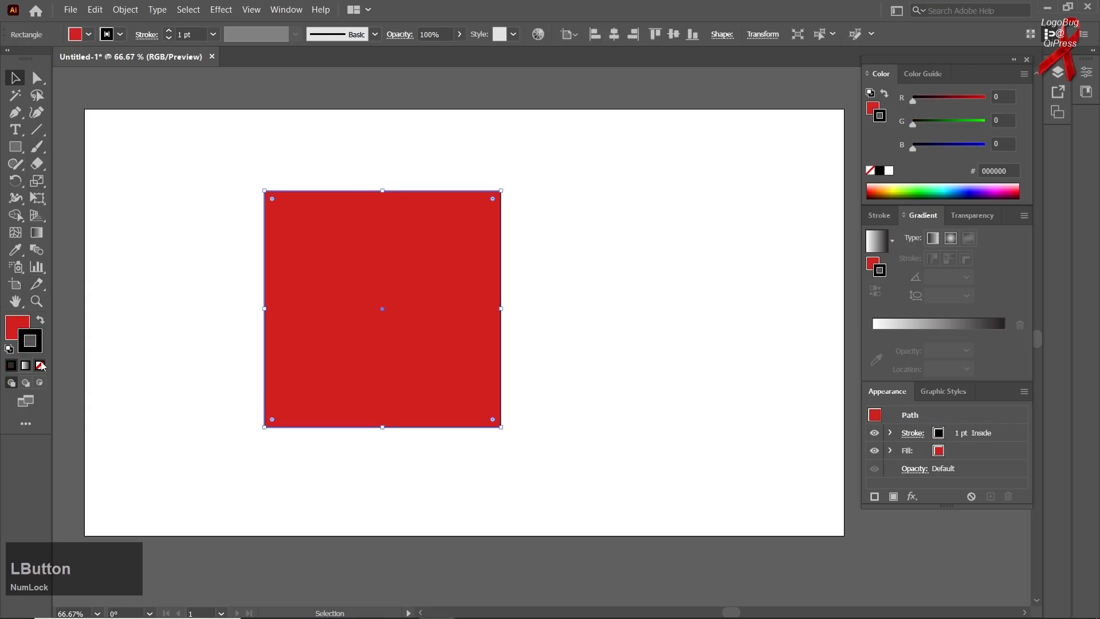
pyautogui.click(40, 365)
pyautogui.click(19, 324)
# - Activate the Eraser tool with the red square selected
pyautogui.rightClick(36, 164)
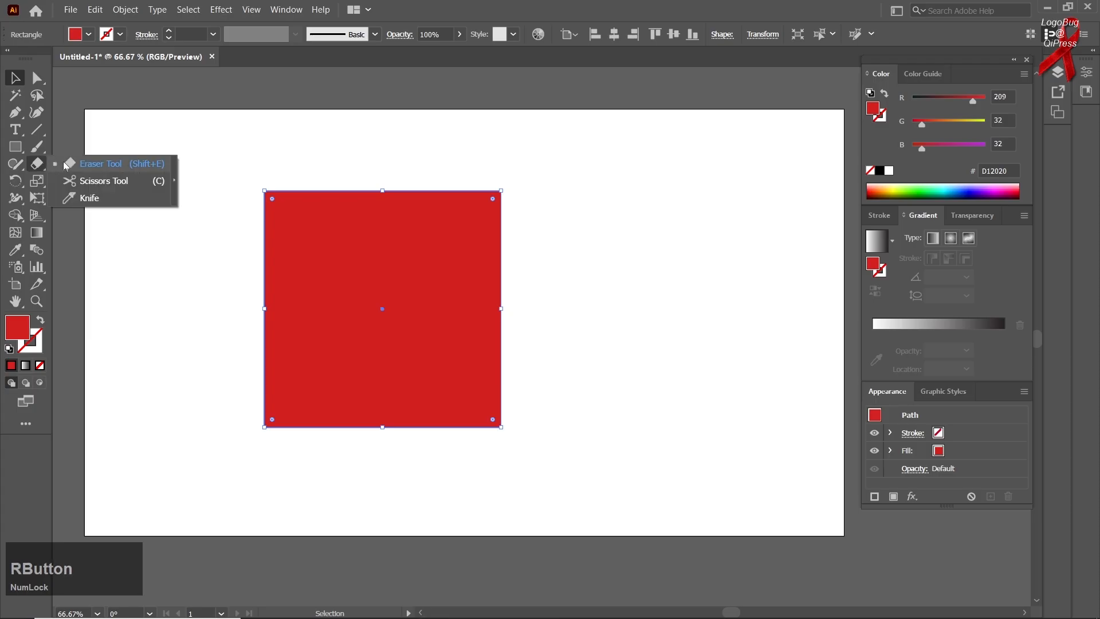
pyautogui.click(72, 165)
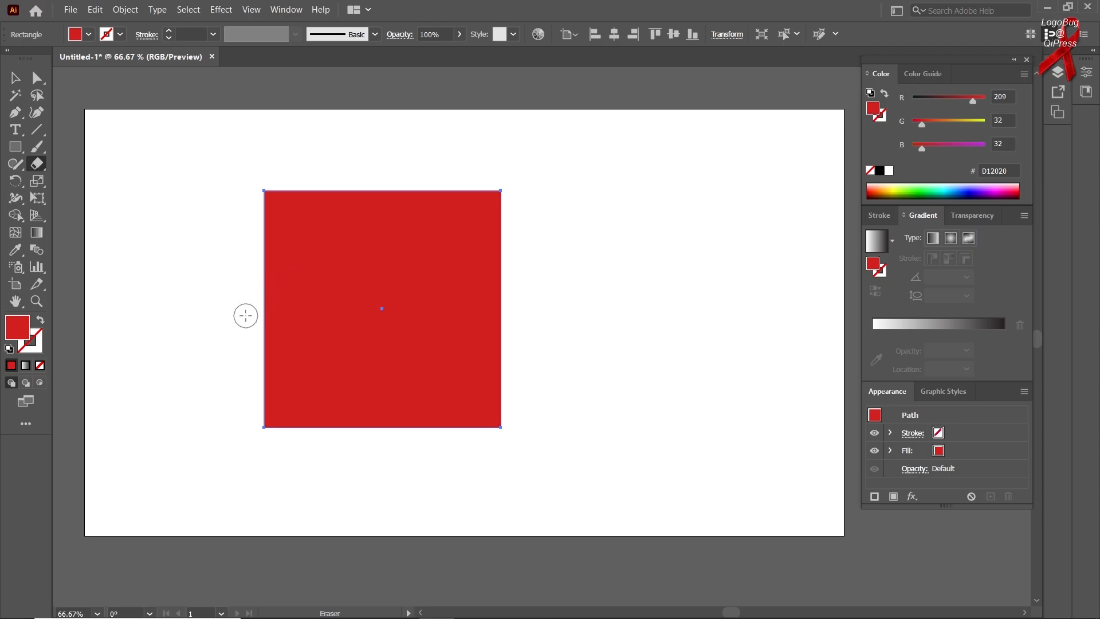
pyautogui.keyDown('alt'); pyautogui.rightClick(258, 300); pyautogui.keyUp('alt')
pyautogui.keyDown('alt'); pyautogui.rightClick(181, 258); pyautogui.keyUp('alt')
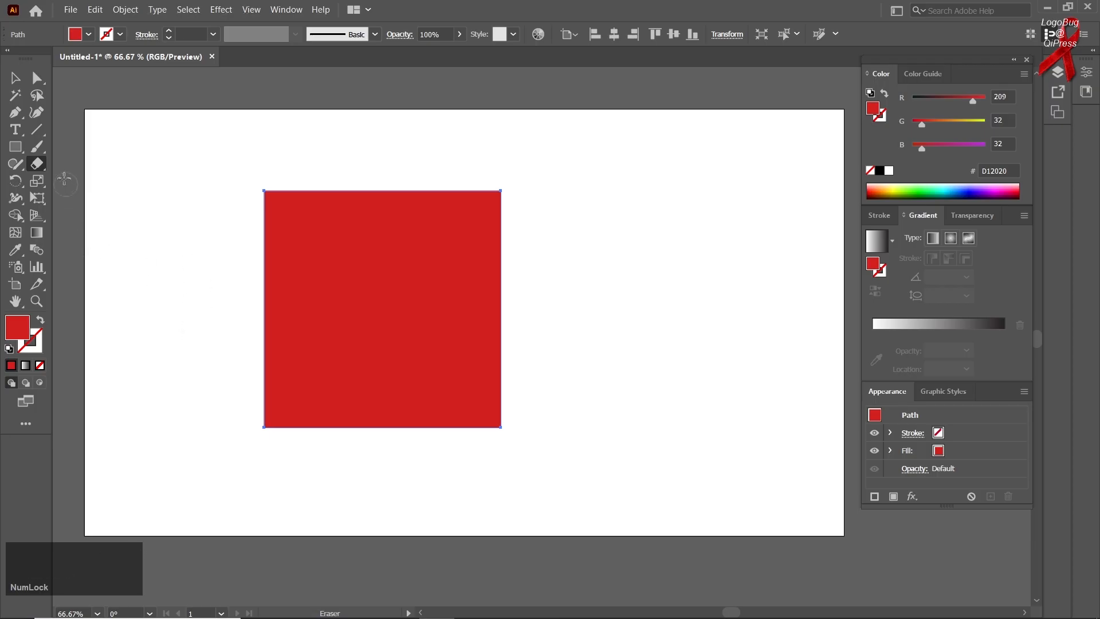
# - Try different angle, roundness and size settings for the eraser tip, and reset it to the defaults of 0°, 100% and 10 pt
pyautogui.doubleClick(36, 164)
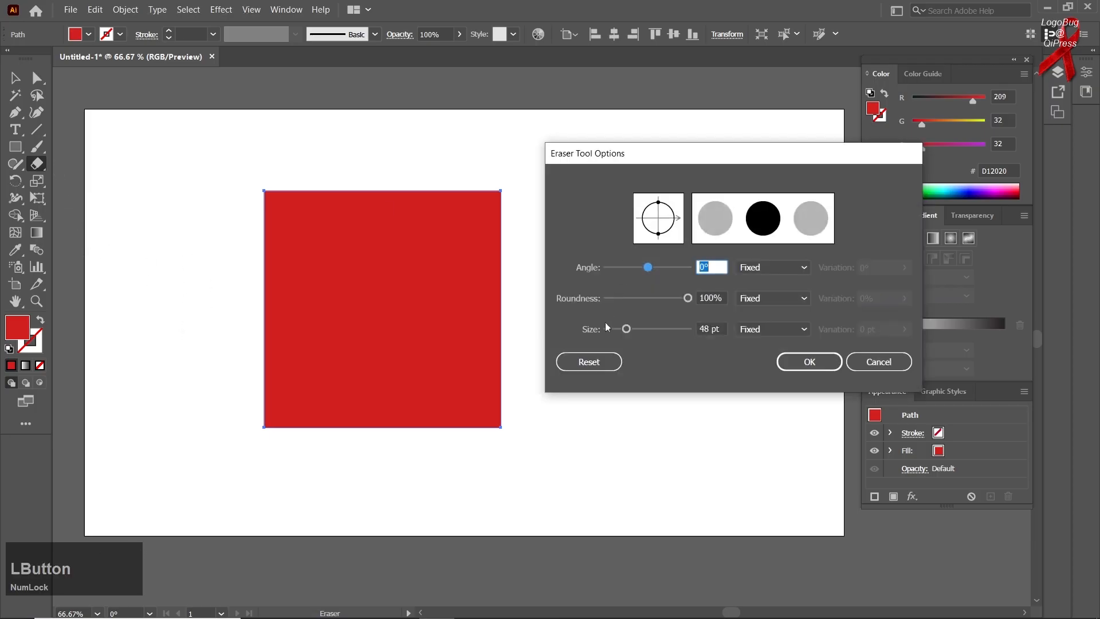
pyautogui.moveTo(626, 331); pyautogui.dragTo(628, 333)
pyautogui.moveTo(691, 294); pyautogui.dragTo(662, 300)
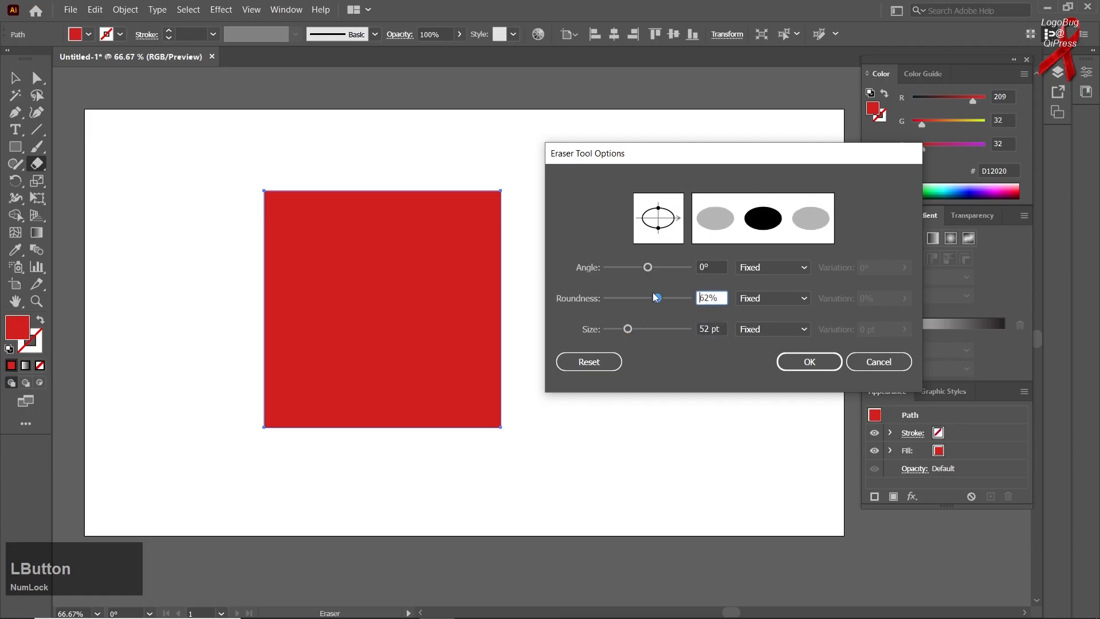
pyautogui.moveTo(658, 297)
pyautogui.mouseDown()
pyautogui.moveTo(668, 299)
pyautogui.moveTo(648, 299)
pyautogui.moveTo(651, 272)
pyautogui.moveTo(668, 273)
pyautogui.moveTo(656, 273)
pyautogui.mouseUp()
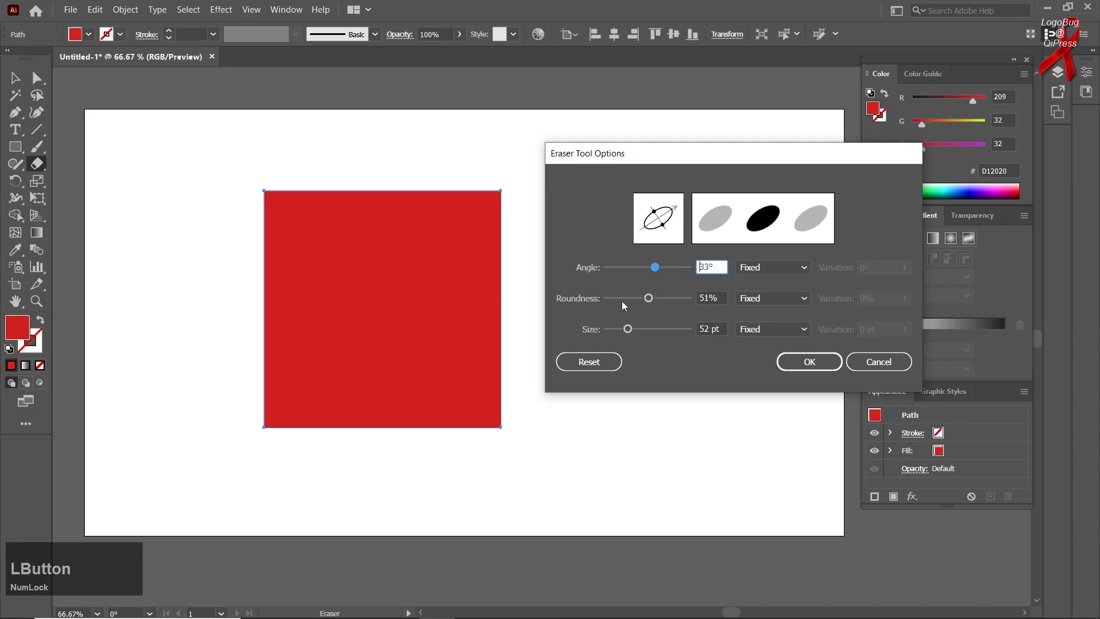
pyautogui.click(589, 361)
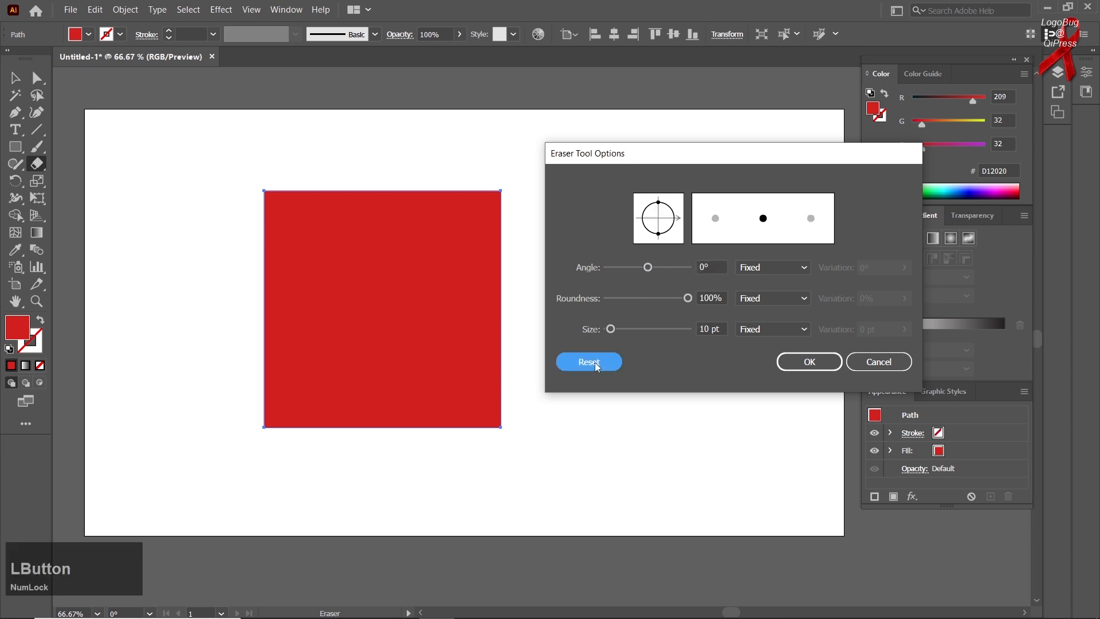
pyautogui.moveTo(612, 331); pyautogui.dragTo(617, 332)
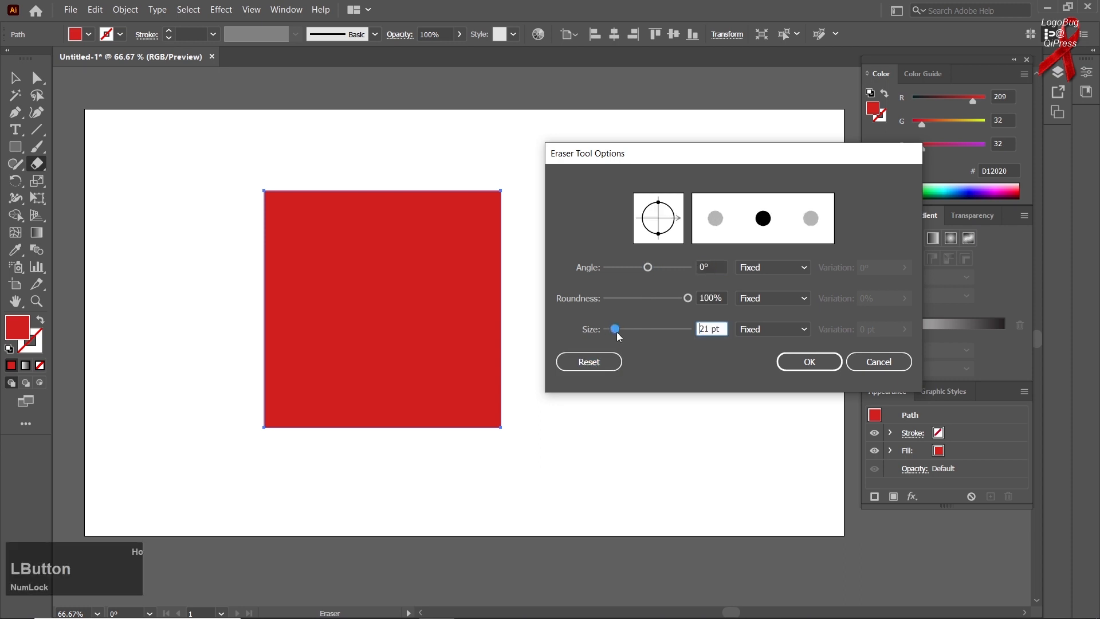
pyautogui.moveTo(680, 298)
pyautogui.mouseDown()
pyautogui.moveTo(655, 304)
pyautogui.moveTo(652, 269)
pyautogui.moveTo(662, 273)
pyautogui.mouseUp()
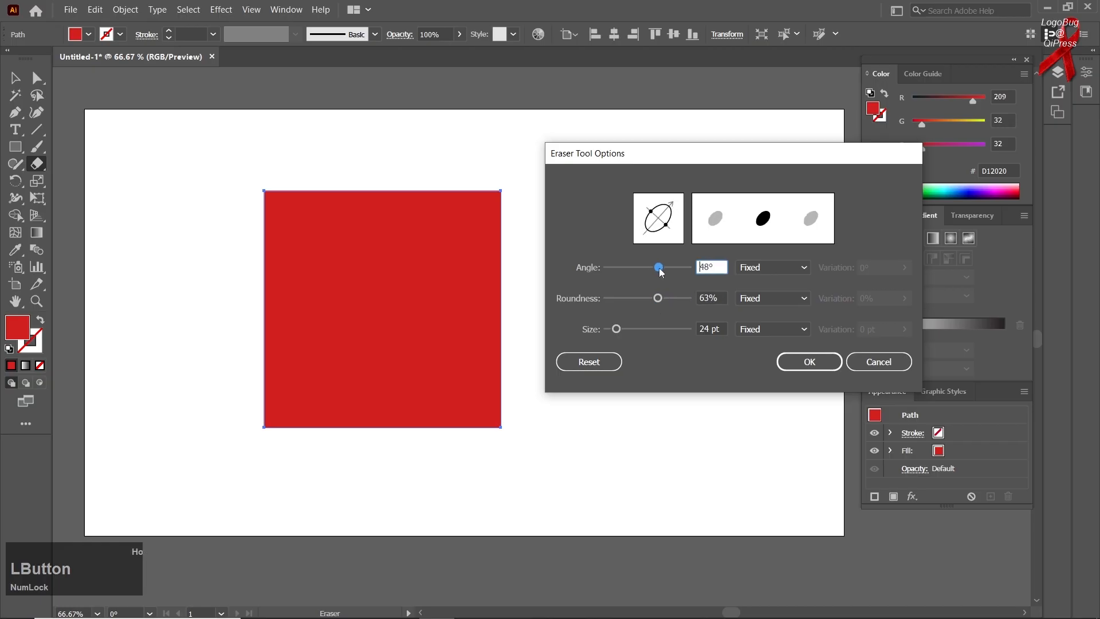
pyautogui.click(612, 364)
pyautogui.click(810, 362)
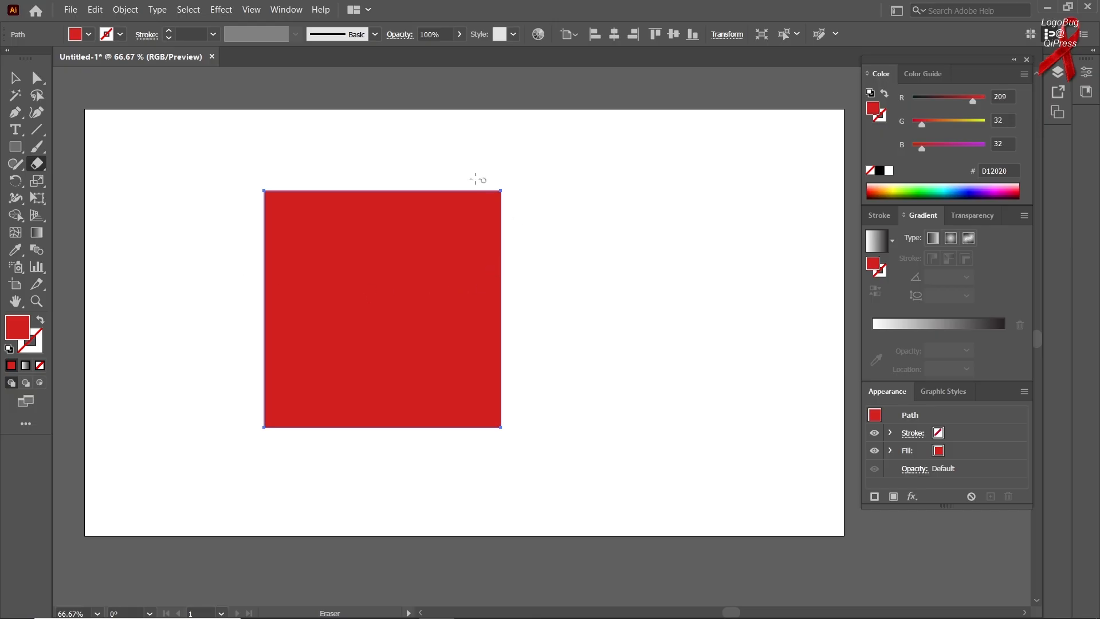
# - Erase a curved line across the square's upper-right corner and move the two resulting pieces apart
pyautogui.press('z')
pyautogui.moveTo(436, 172)
pyautogui.mouseDown()
pyautogui.moveTo(438, 183)
pyautogui.moveTo(579, 266)
pyautogui.moveTo(544, 263)
pyautogui.mouseUp()
pyautogui.click(15, 77)
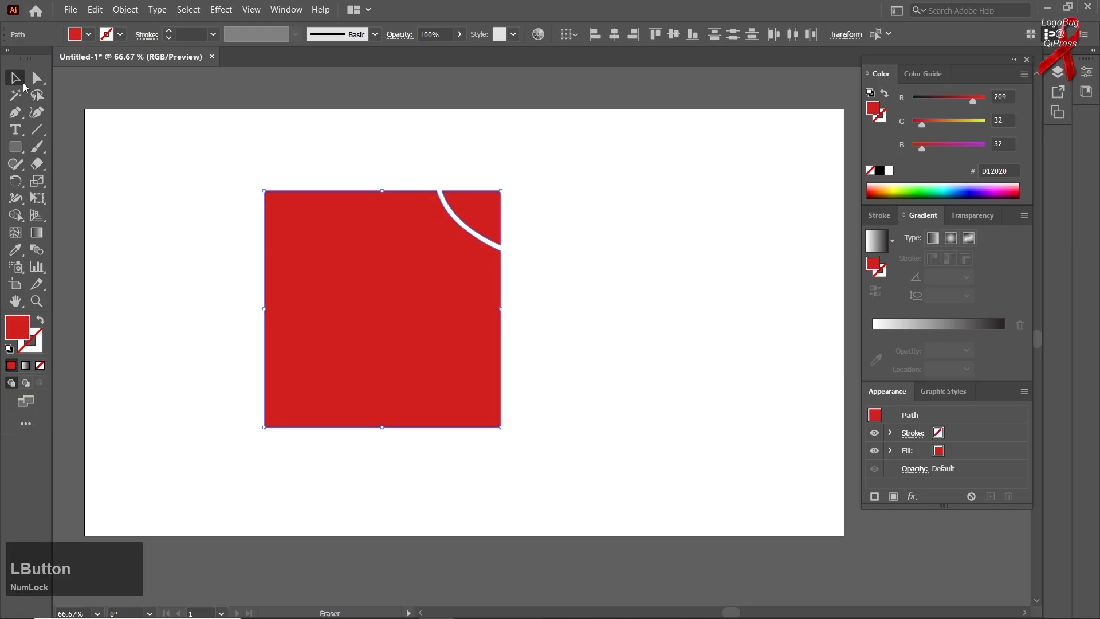
pyautogui.click(243, 177)
pyautogui.moveTo(362, 239); pyautogui.dragTo(326, 311)
pyautogui.moveTo(474, 218); pyautogui.dragTo(538, 206)
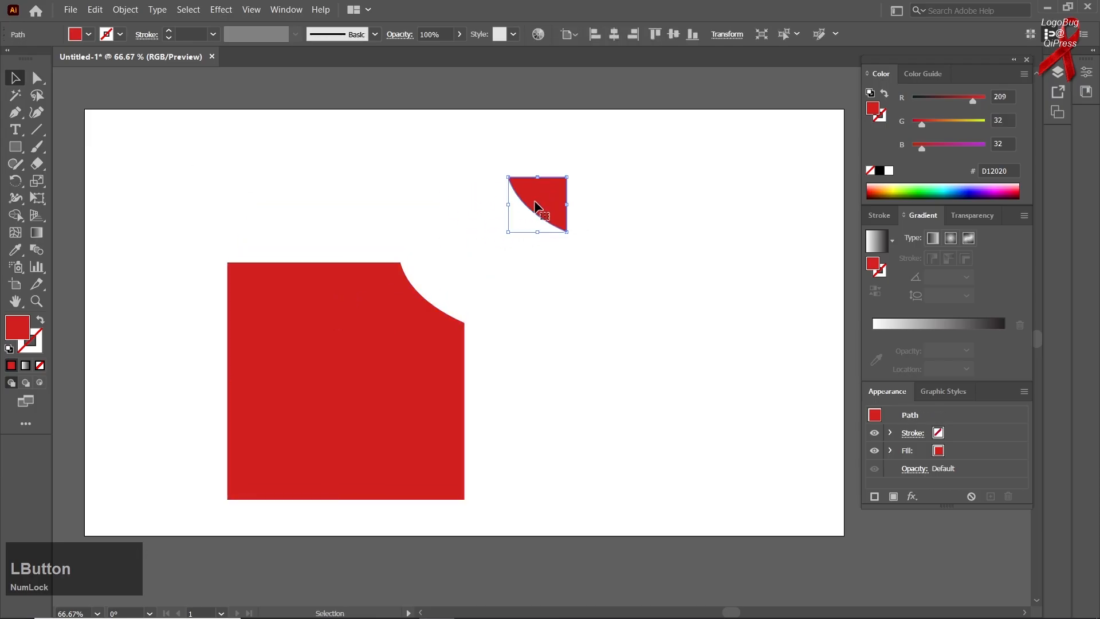
# - Undo both piece moves and the erased corner cut
pyautogui.hotkey('ctrl', 'z')
pyautogui.hotkey('ctrl', 'z')
pyautogui.hotkey('ctrl', 'z')
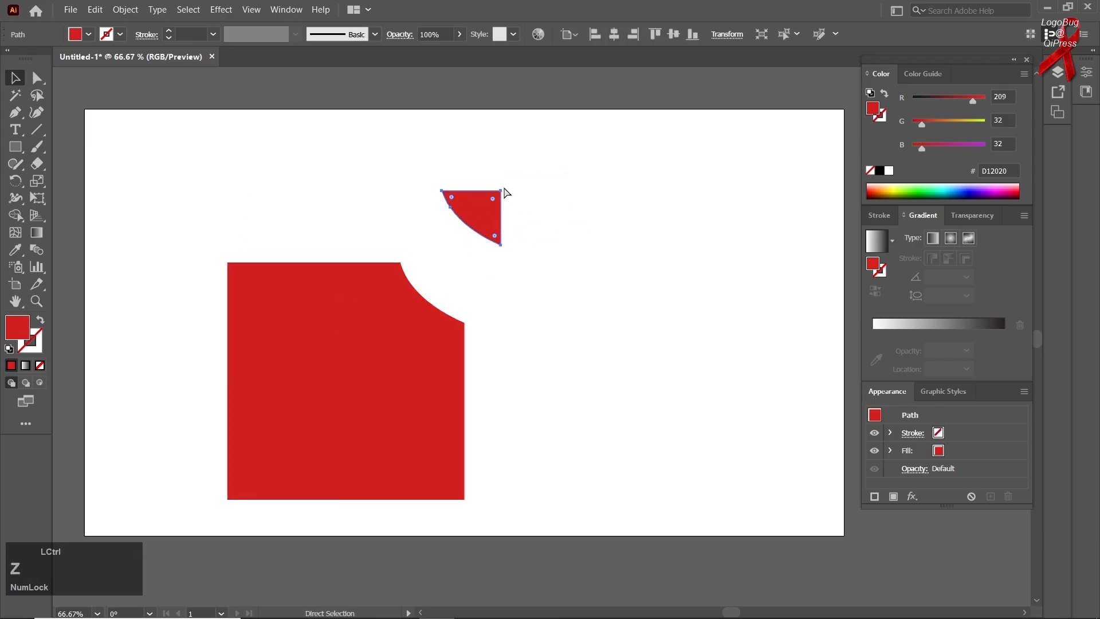
# - Erase three wavy diagonal lines across the square to divide it into four pieces
pyautogui.rightClick(38, 149)
pyautogui.rightClick(37, 164)
pyautogui.click(109, 162)
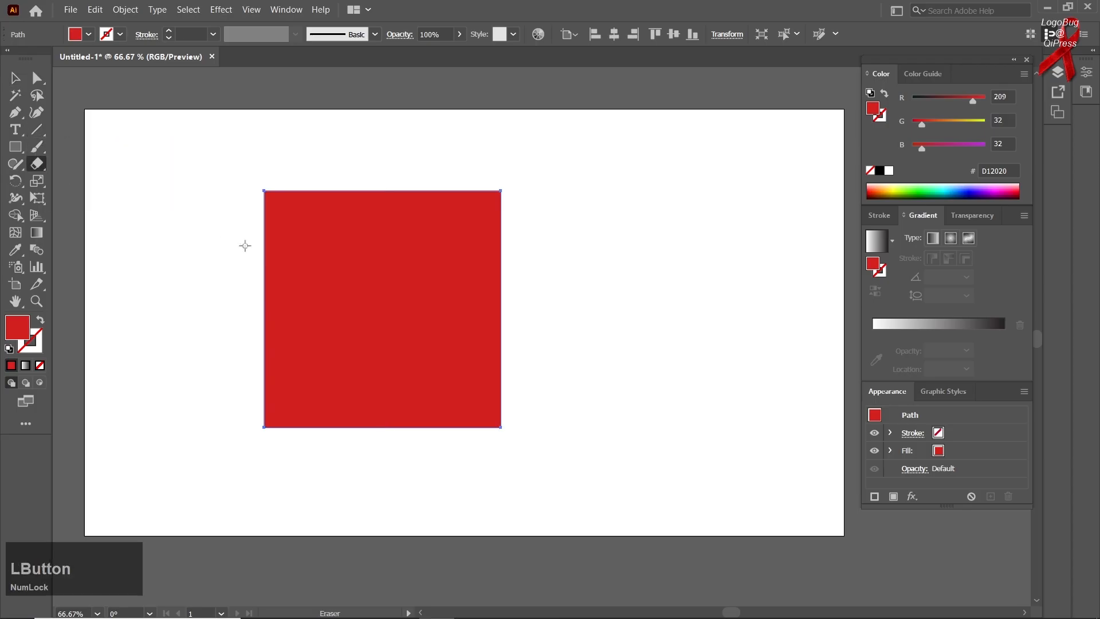
pyautogui.moveTo(510, 229)
pyautogui.mouseDown()
pyautogui.moveTo(491, 250)
pyautogui.moveTo(270, 343)
pyautogui.moveTo(253, 373)
pyautogui.mouseUp()
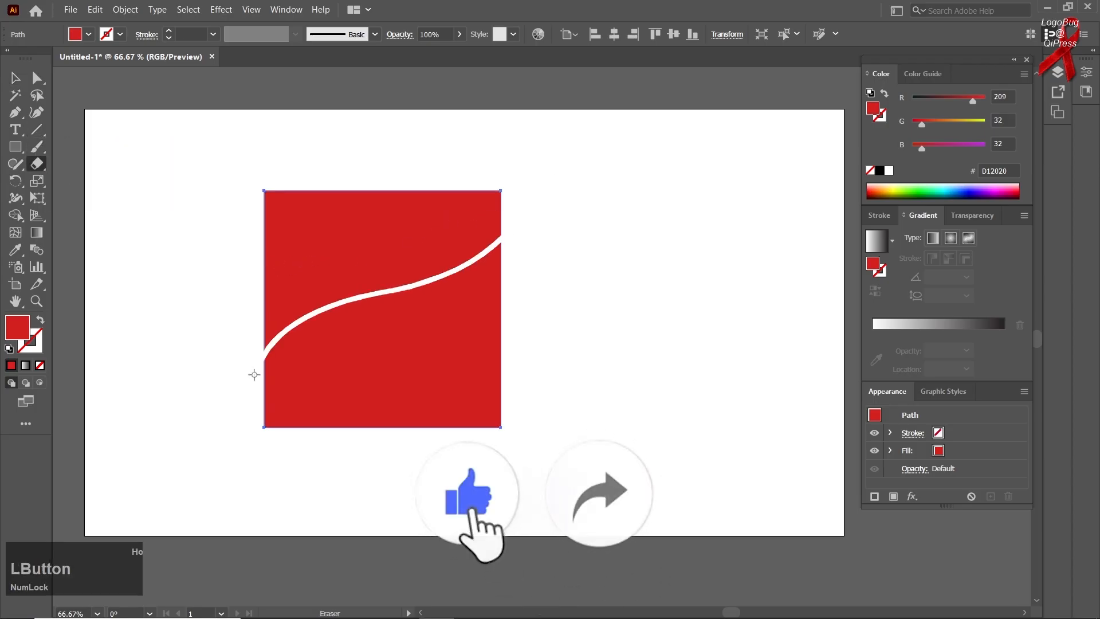
pyautogui.moveTo(481, 170); pyautogui.dragTo(247, 294)
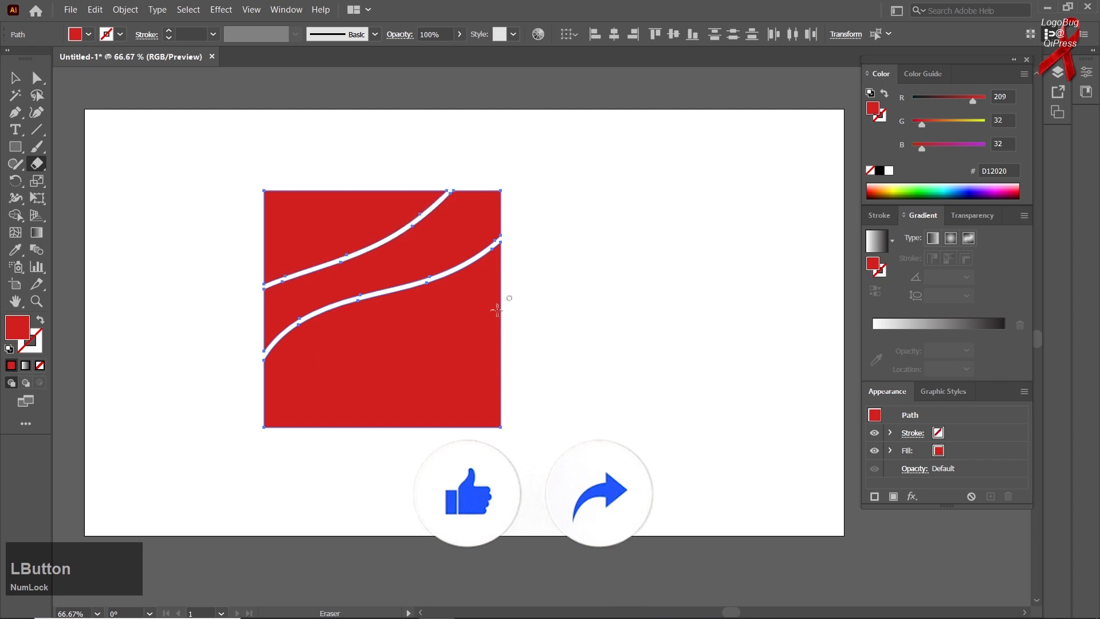
pyautogui.moveTo(504, 302)
pyautogui.mouseDown()
pyautogui.moveTo(336, 420)
pyautogui.moveTo(319, 469)
pyautogui.mouseUp()
# - Recolor the four pieces from upper left to lower right as yellow, blue 2A30FF, magenta and dark brown, leaving nothing selected
pyautogui.click(16, 79)
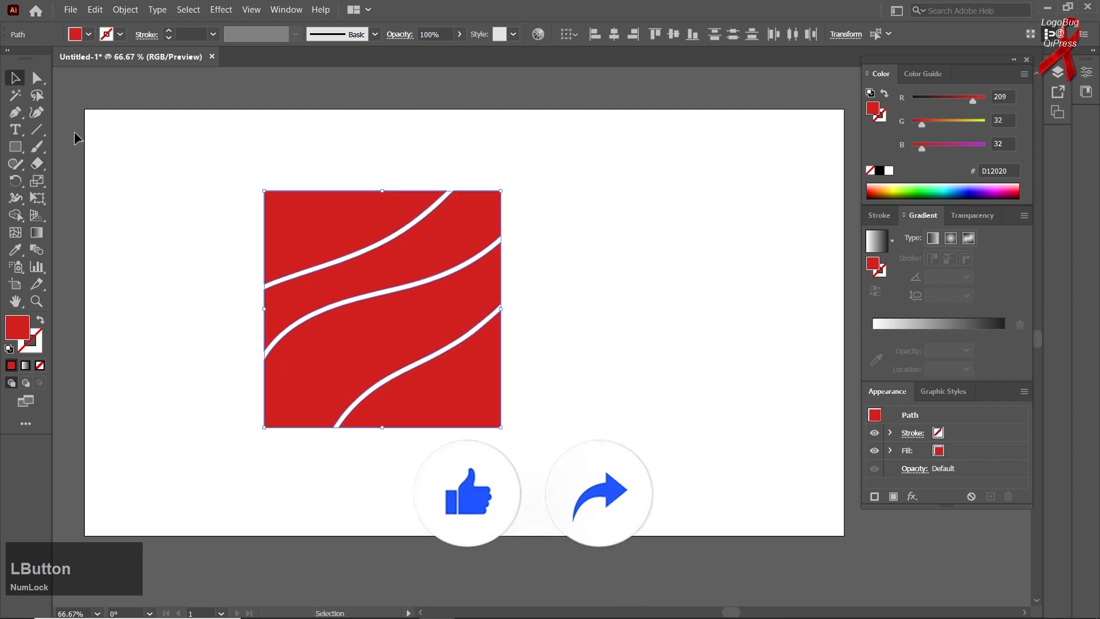
pyautogui.click(155, 166)
pyautogui.click(278, 220)
pyautogui.moveTo(922, 124); pyautogui.dragTo(956, 147)
pyautogui.click(454, 290)
pyautogui.click(459, 372)
pyautogui.click(929, 102)
pyautogui.click(338, 283)
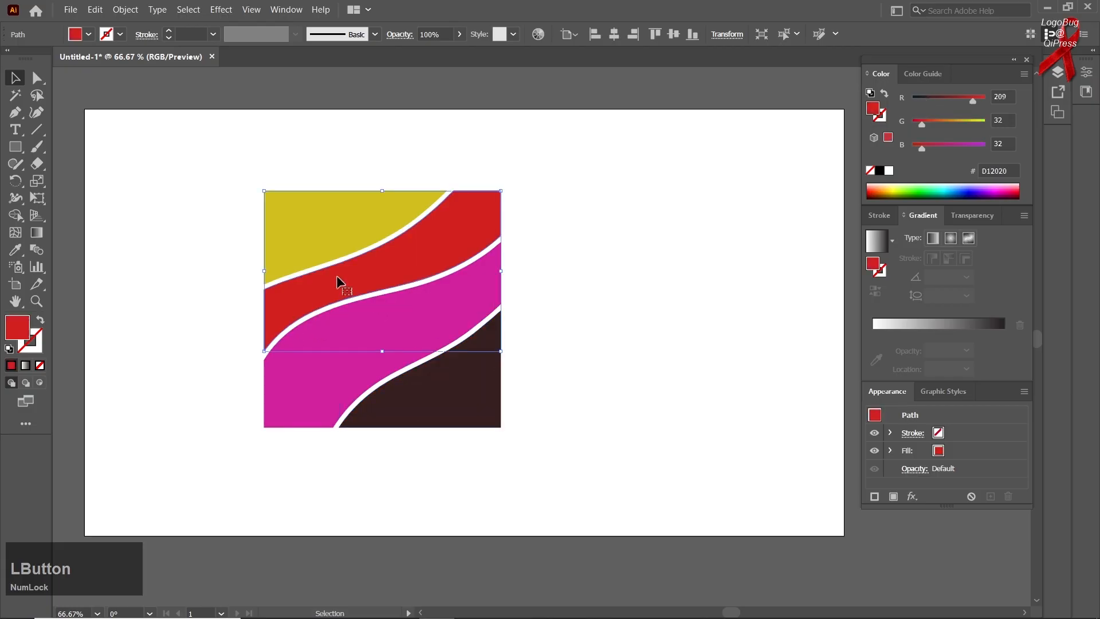
pyautogui.click(968, 188)
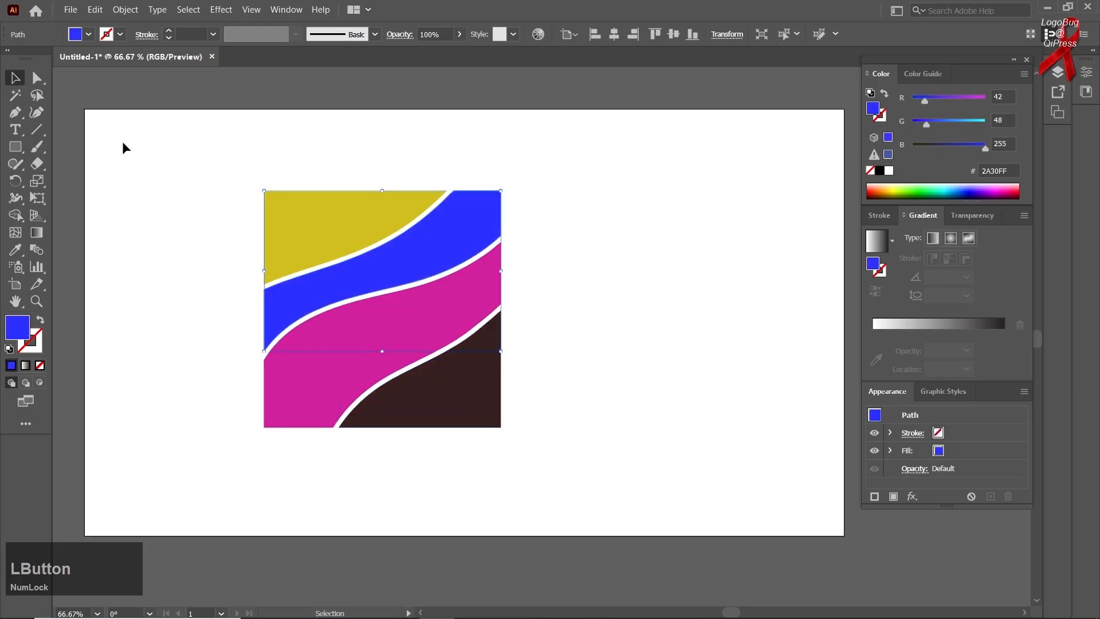
pyautogui.moveTo(165, 154); pyautogui.dragTo(476, 475)
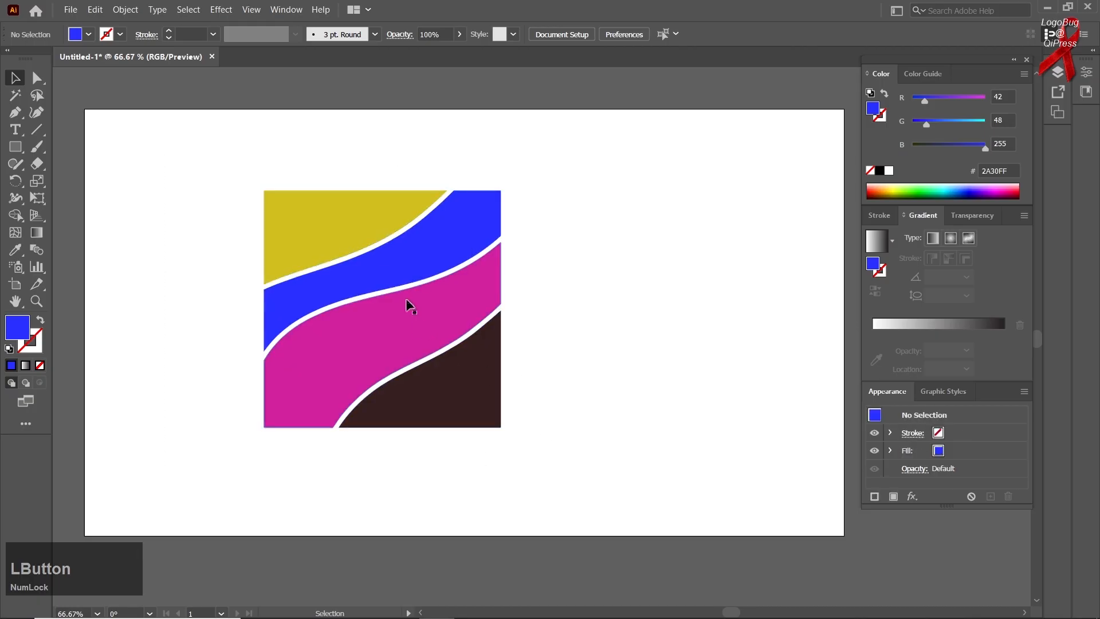
# - Examine the erased curved gaps between the four colored pieces up close
pyautogui.scroll(5, 337, 246)
pyautogui.scroll(-5, 453, 354)
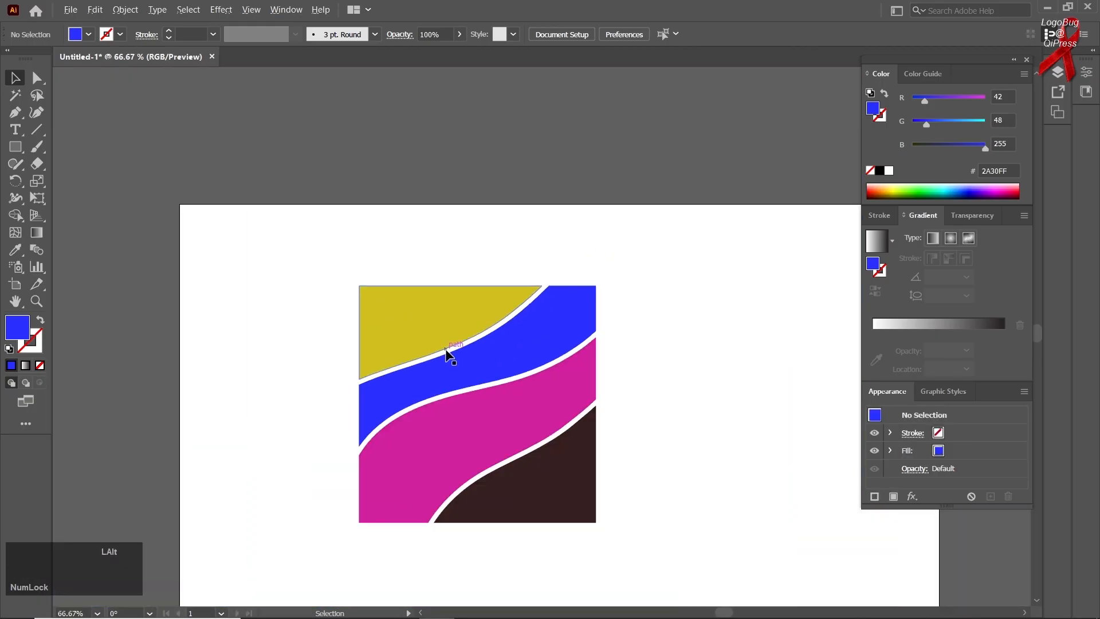
pyautogui.press('space')
pyautogui.moveTo(428, 350); pyautogui.dragTo(369, 292)
pyautogui.scroll(1, 396, 306)
pyautogui.press('space')
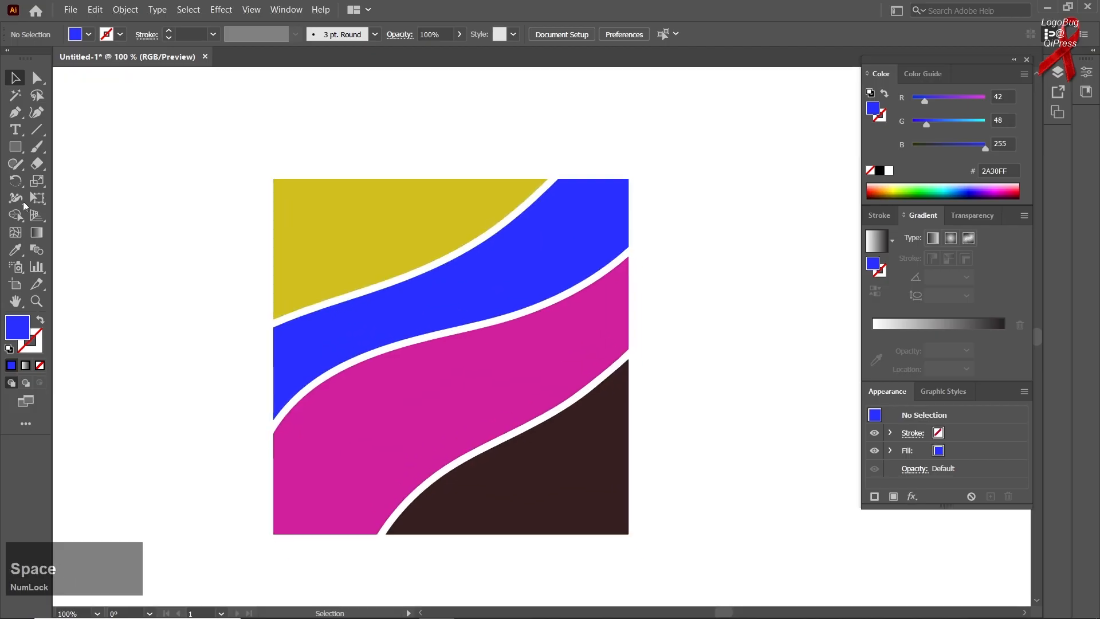
pyautogui.rightClick(40, 163)
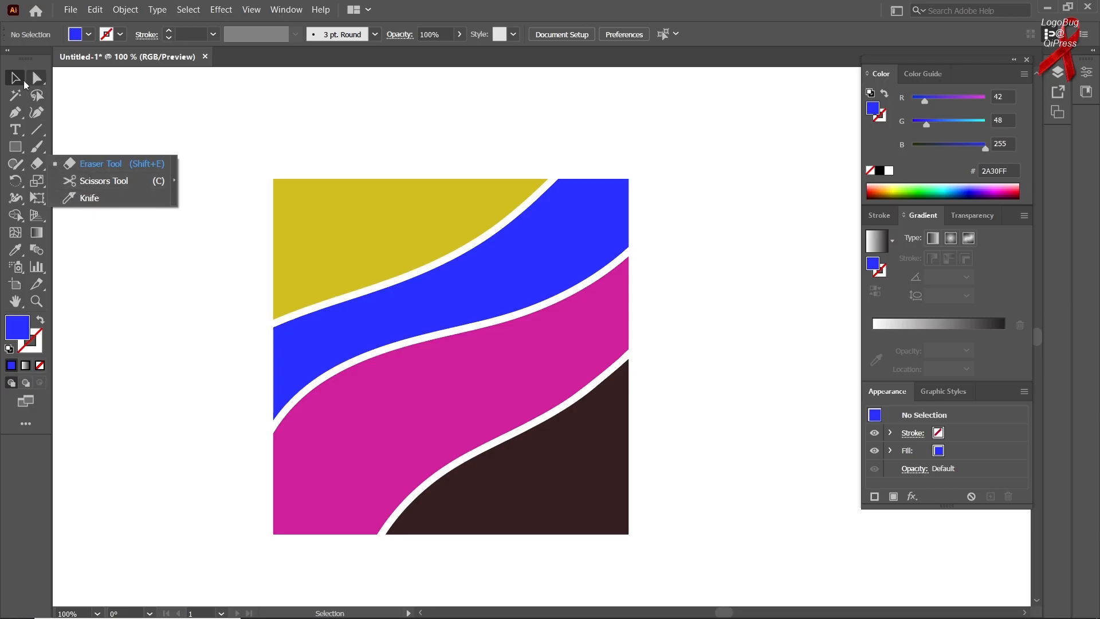
pyautogui.click(179, 102)
pyautogui.scroll(-1, 222, 235)
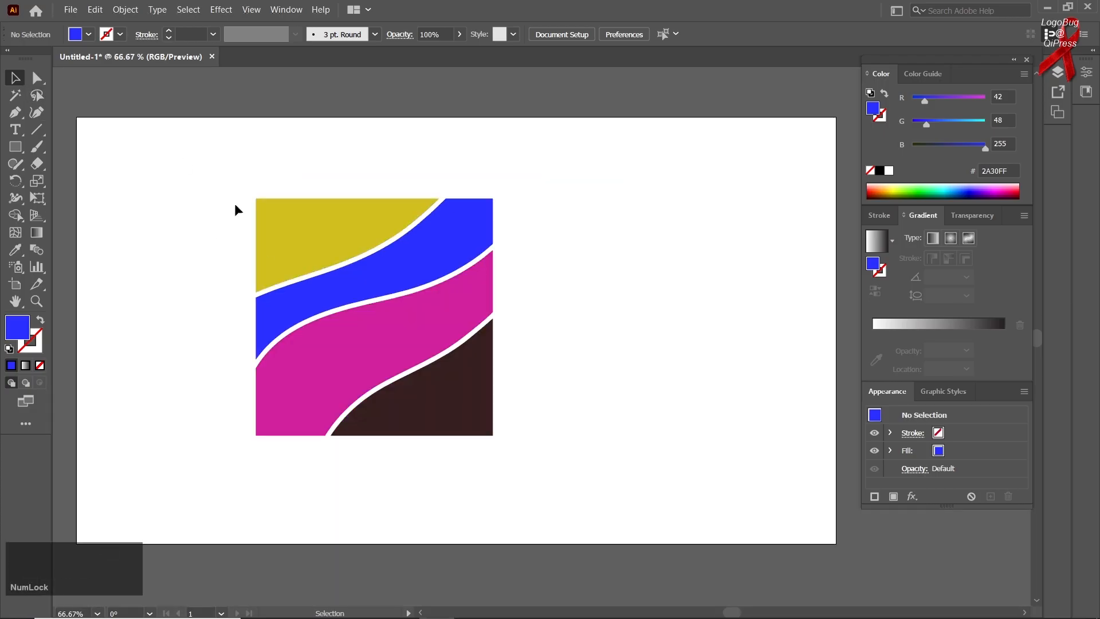
# - Undo the piece recolors and the three wavy eraser cuts to restore the single red square
pyautogui.click(318, 239)
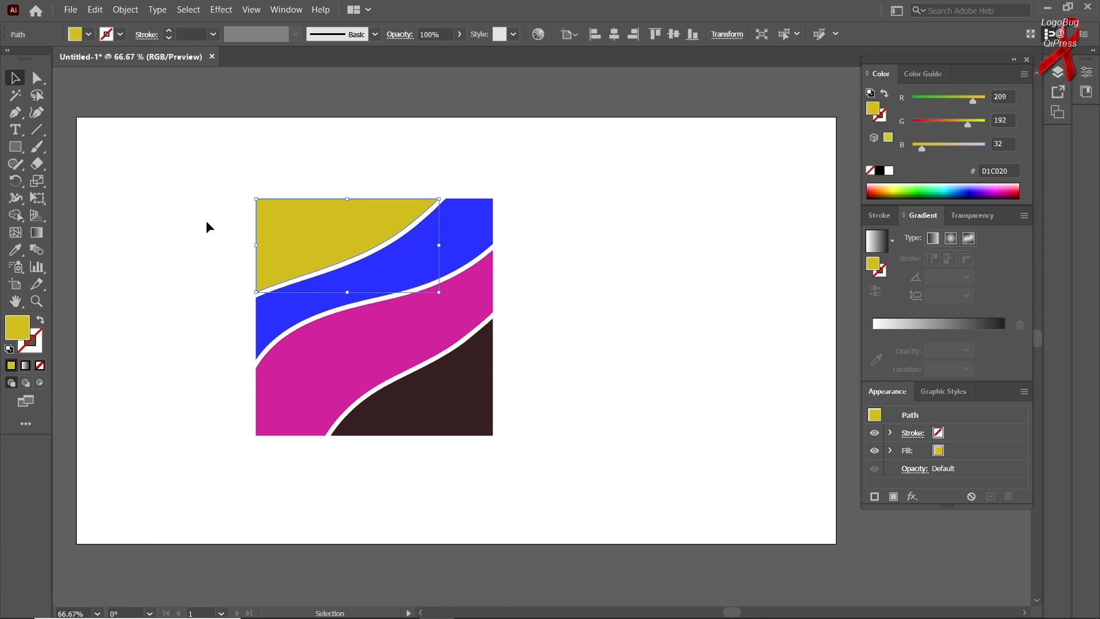
pyautogui.press('ctrl')
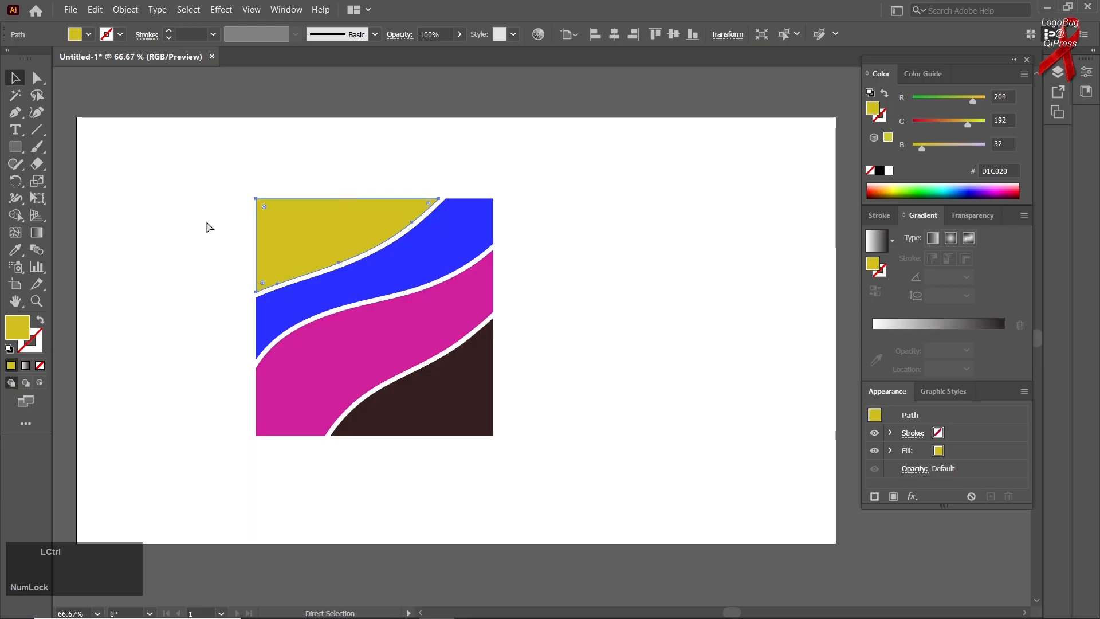
pyautogui.hotkey('ctrl', 'z')
pyautogui.hotkey('ctrl', 'z')
pyautogui.hotkey('ctrl', 'z')
pyautogui.hotkey('ctrl', 'z')
pyautogui.hotkey('ctrl', 'z')
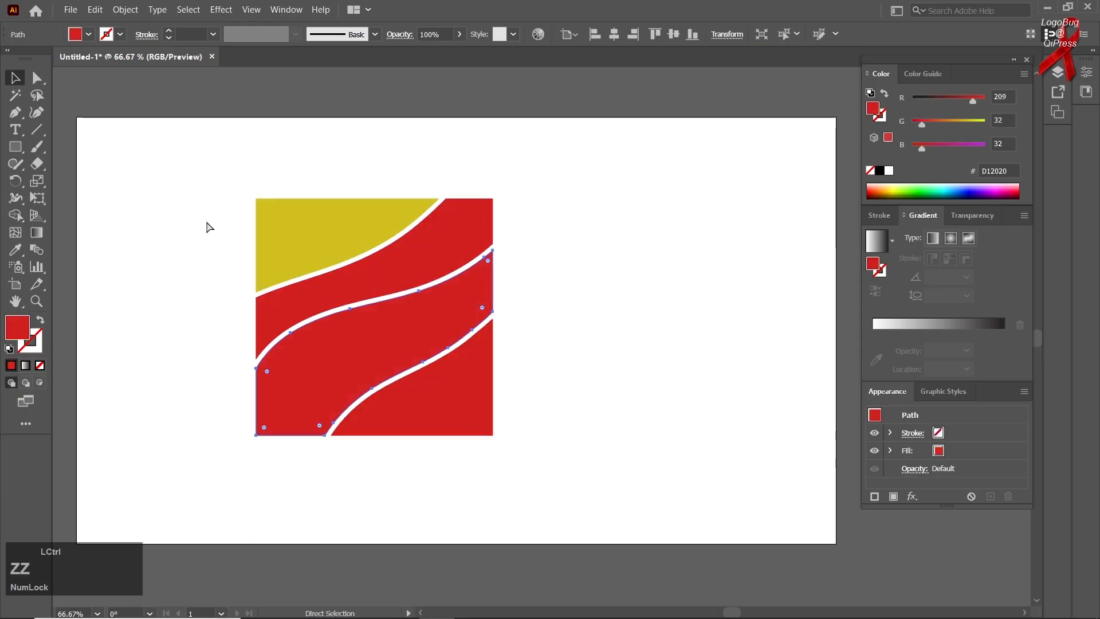
pyautogui.hotkey('ctrl', 'z')
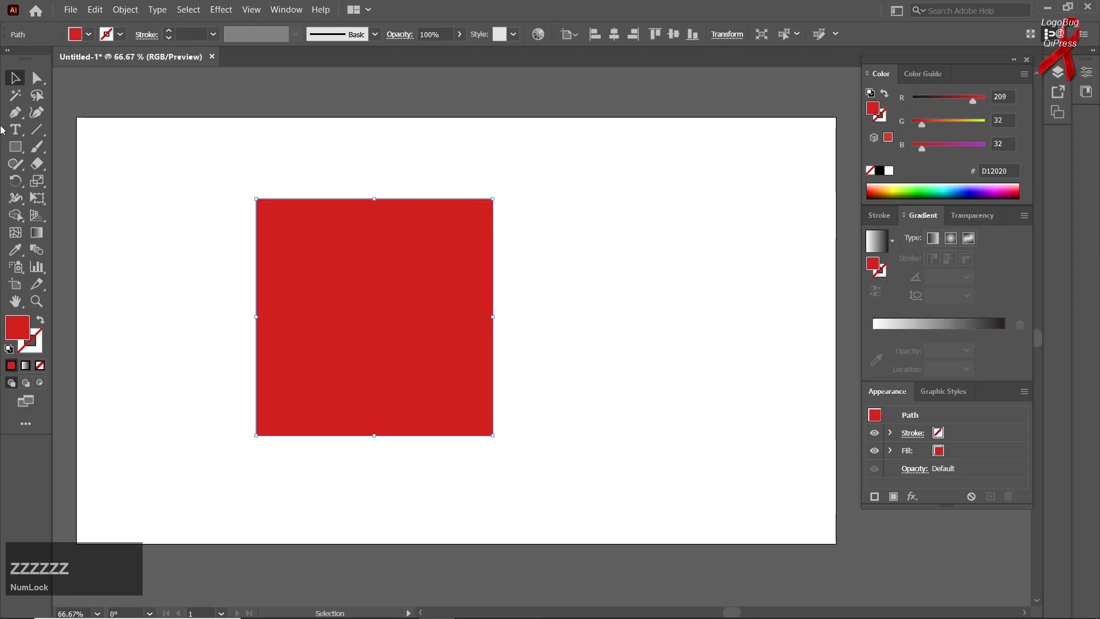
# - Try a curved Eraser stroke across the middle of the red square and undo it
pyautogui.rightClick(38, 166)
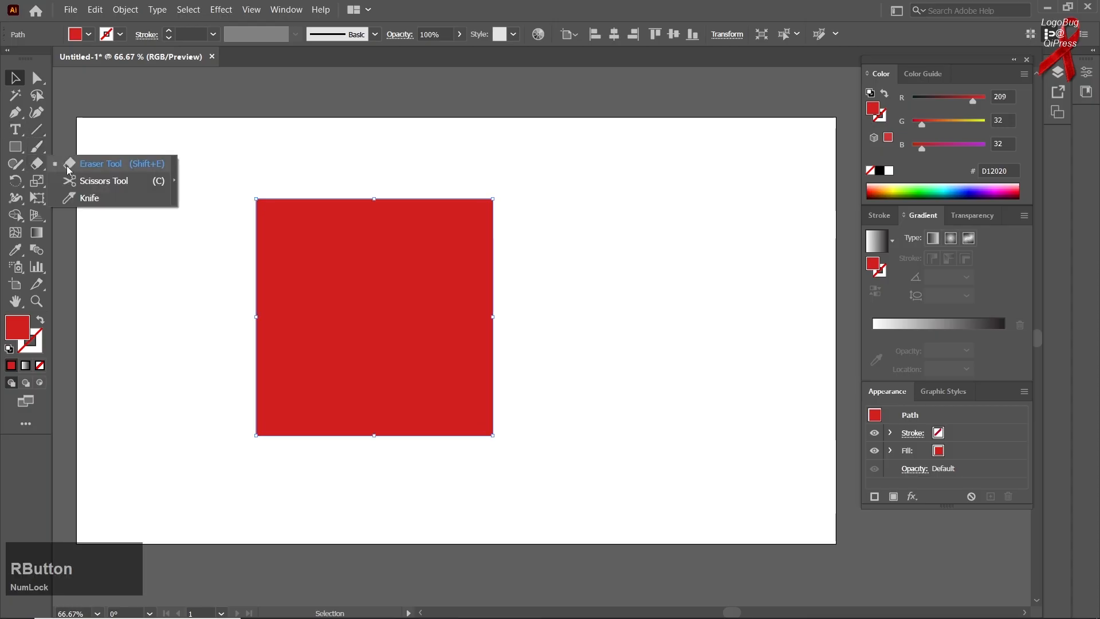
pyautogui.click(69, 165)
pyautogui.moveTo(217, 210)
pyautogui.mouseDown()
pyautogui.moveTo(330, 294)
pyautogui.moveTo(602, 304)
pyautogui.mouseUp()
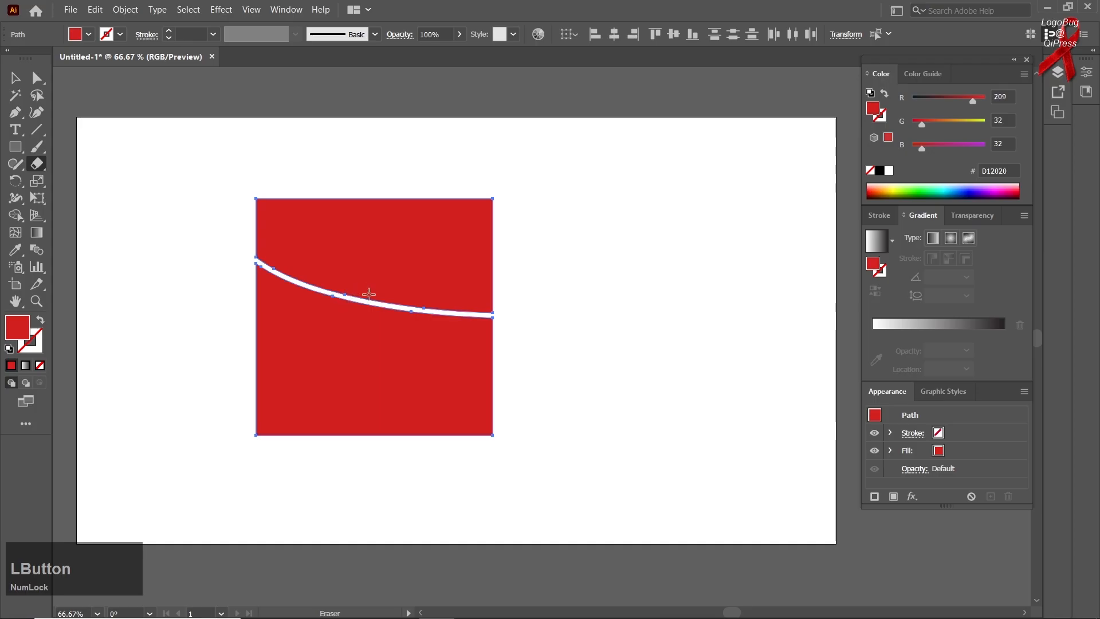
pyautogui.hotkey('ctrl', 'z')
# - Cut the red square into an upper and a lower piece with a curved Knife stroke sloping down across it
pyautogui.rightClick(39, 166)
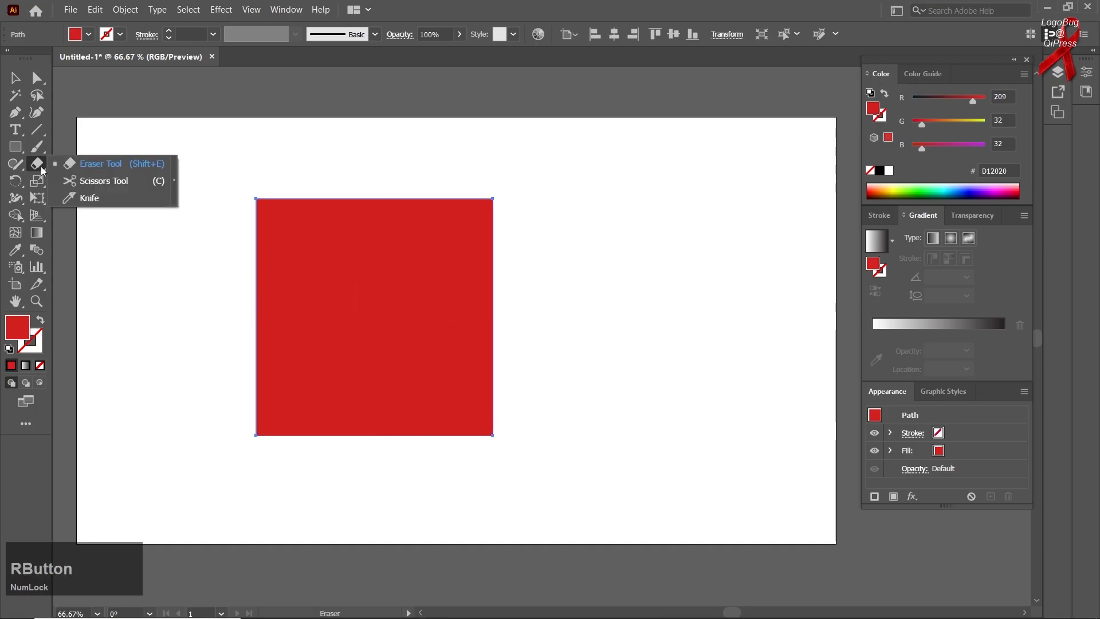
pyautogui.click(80, 198)
pyautogui.moveTo(227, 253)
pyautogui.mouseDown()
pyautogui.moveTo(399, 361)
pyautogui.moveTo(687, 380)
pyautogui.mouseUp()
pyautogui.click(20, 81)
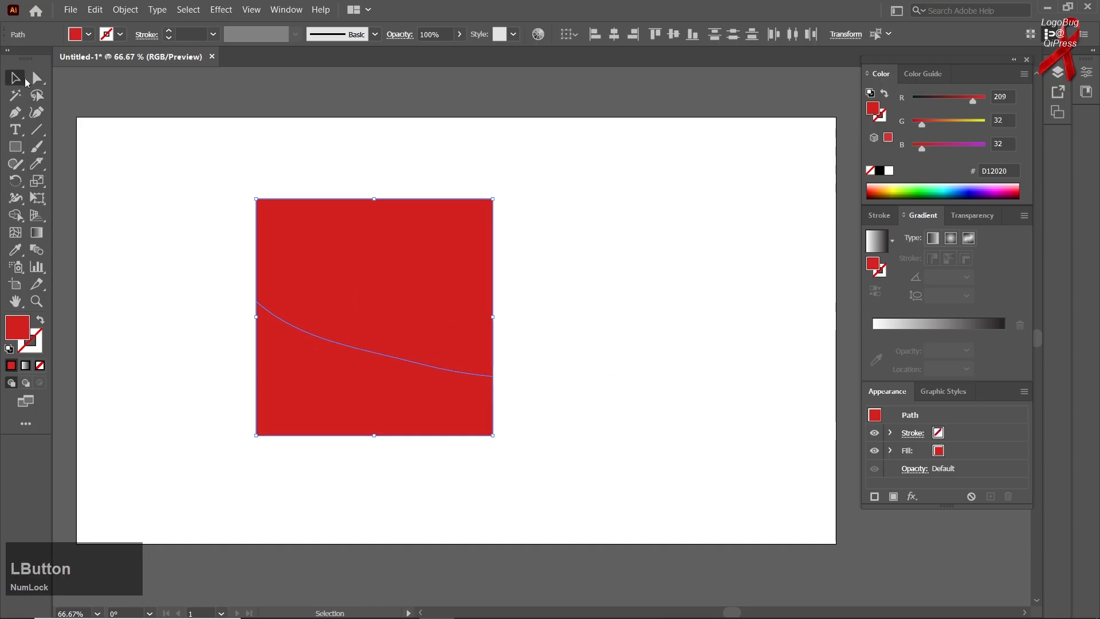
# - Move the upper and lower pieces of the cut square apart and undo the moves
pyautogui.click(253, 342)
pyautogui.moveTo(286, 321); pyautogui.dragTo(258, 382)
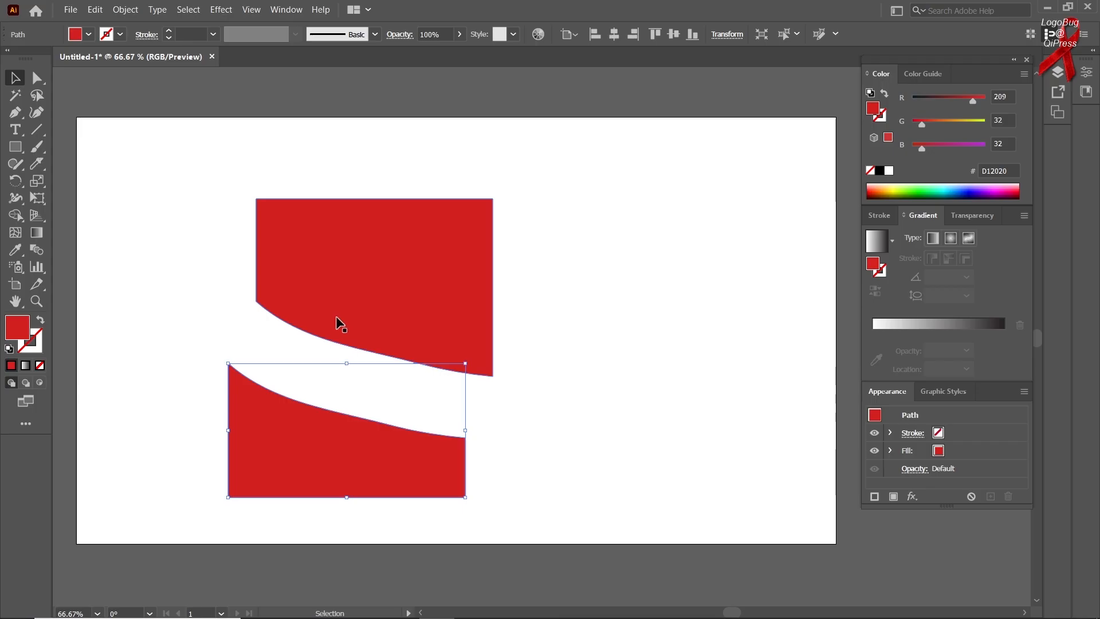
pyautogui.hotkey('ctrl', 'z')
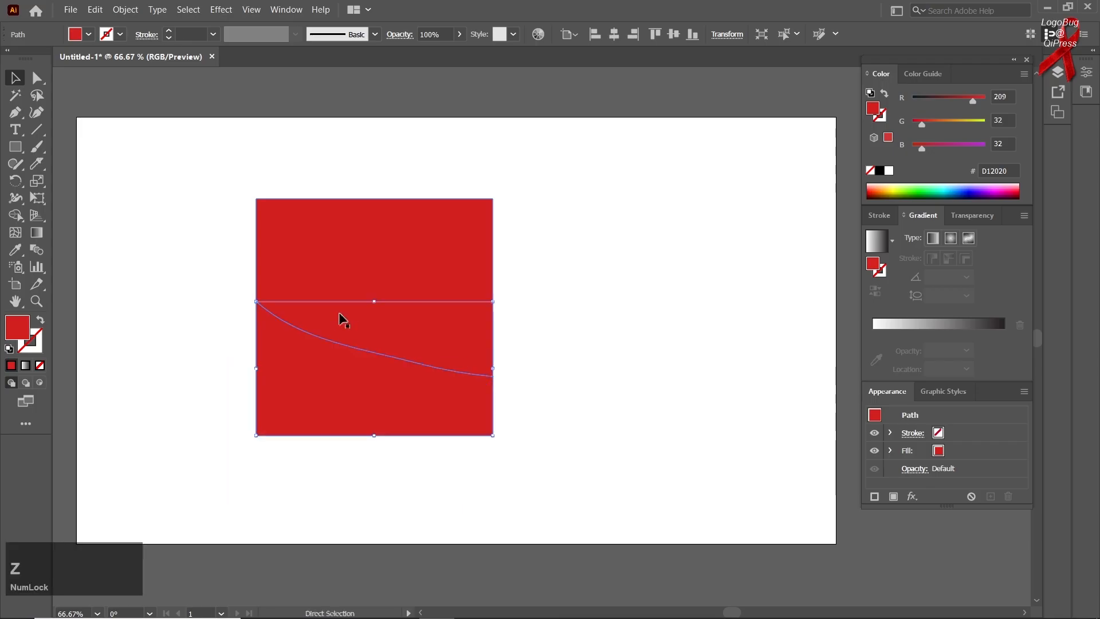
pyautogui.moveTo(385, 406); pyautogui.dragTo(376, 472)
pyautogui.moveTo(443, 299); pyautogui.dragTo(524, 264)
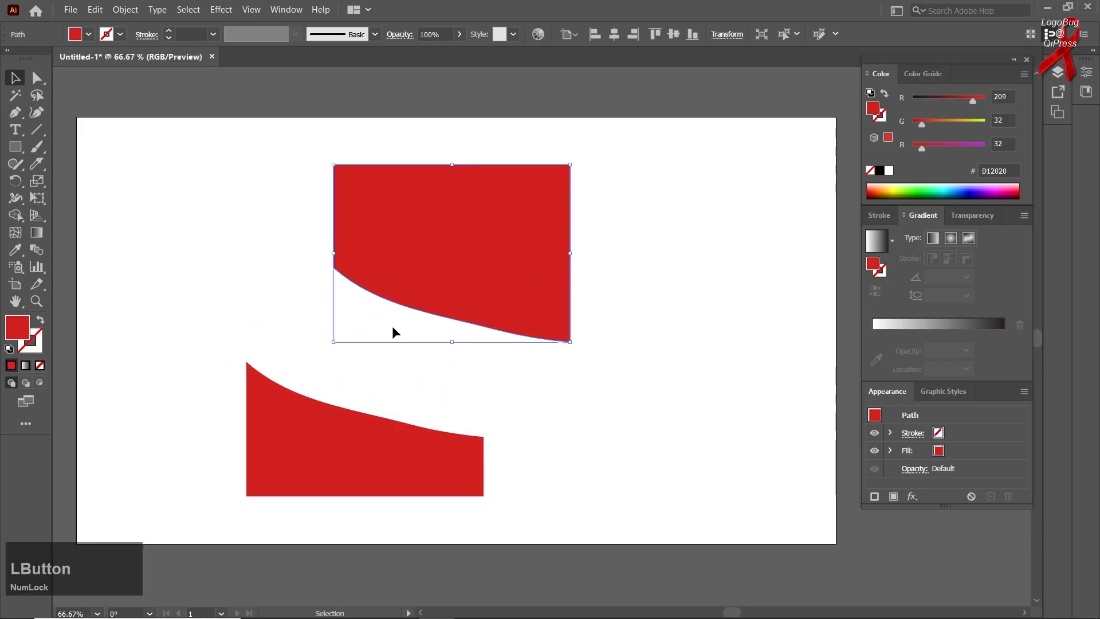
pyautogui.hotkey('ctrl', 'z')
pyautogui.hotkey('ctrl', 'z')
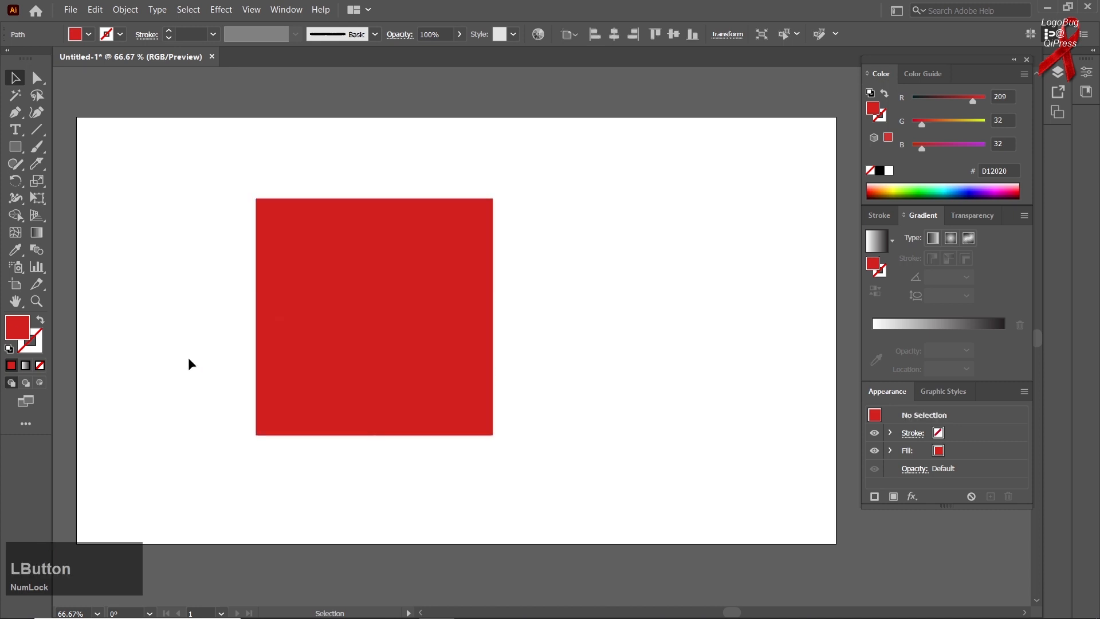
# - Select both pieces of the cut square and delete them
pyautogui.click(189, 364)
pyautogui.click(282, 318)
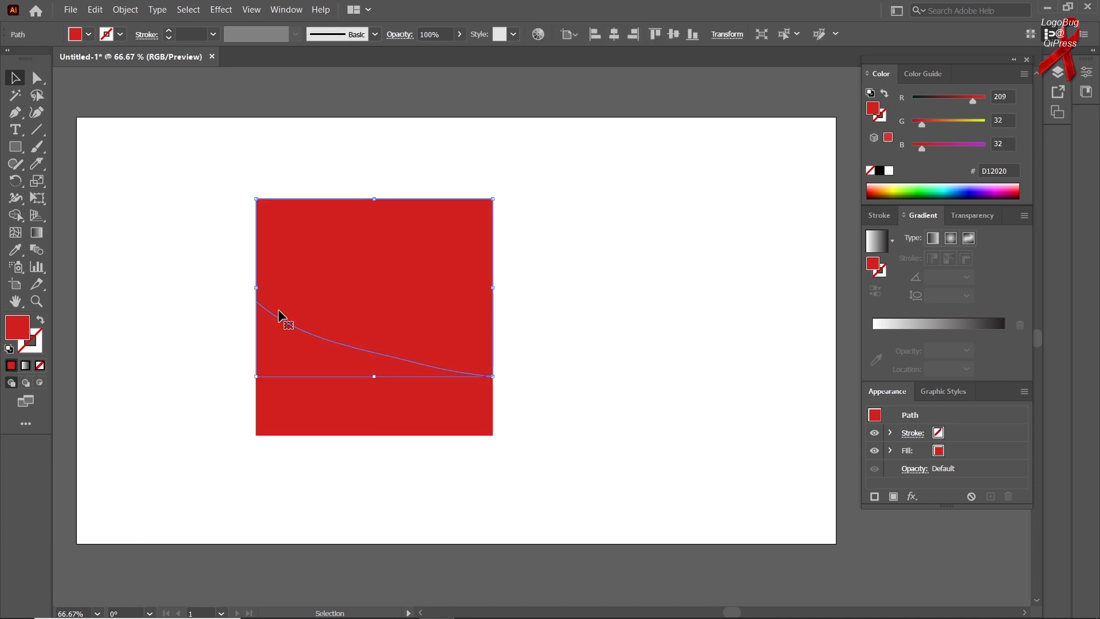
pyautogui.click(164, 276)
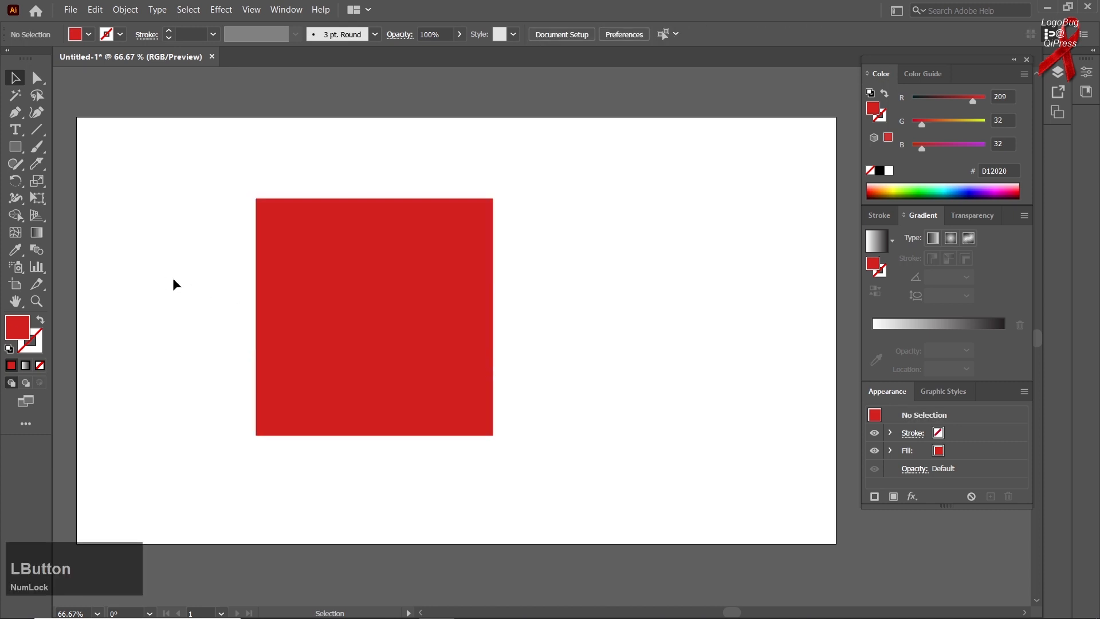
pyautogui.moveTo(175, 261); pyautogui.dragTo(449, 462)
pyautogui.press('Delete')
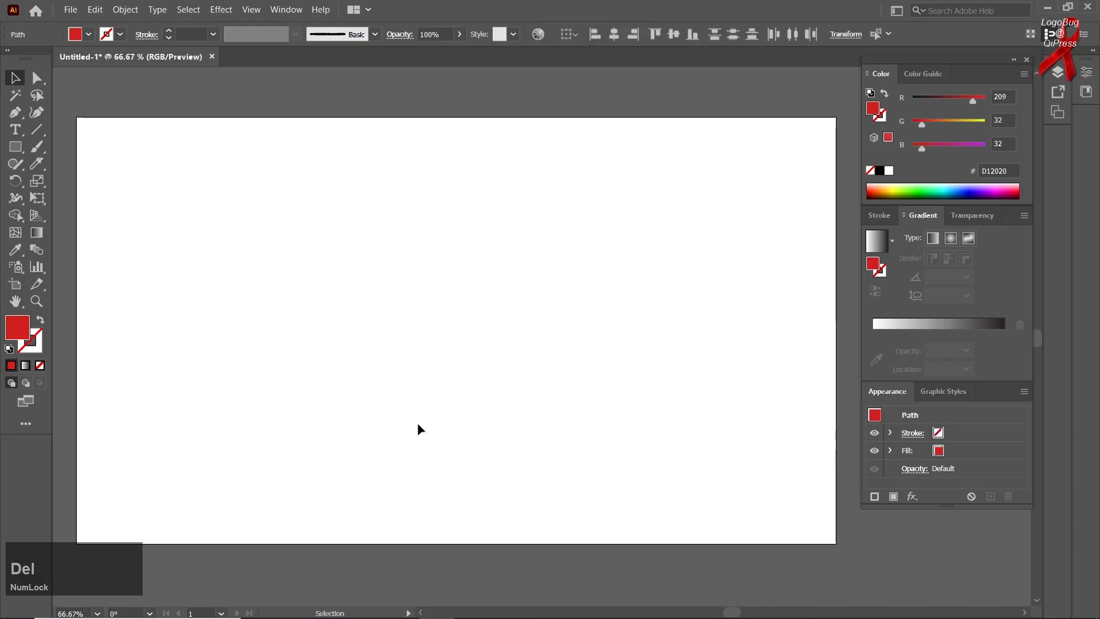
# - Draw a large red-filled circle with no stroke around the middle of the artboard using the Ellipse tool
pyautogui.rightClick(17, 155)
pyautogui.click(63, 181)
pyautogui.moveTo(456, 363); pyautogui.dragTo(604, 477)
# - Try to cut inside the filled circle with the Scissors tool and dismiss the warning
pyautogui.rightClick(36, 165)
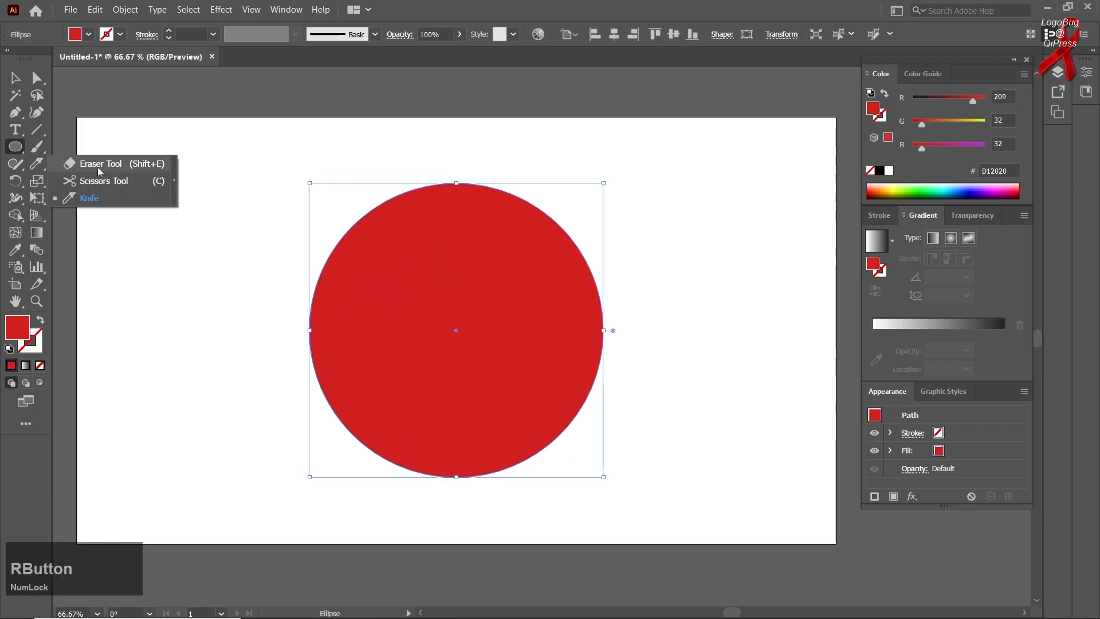
pyautogui.click(86, 182)
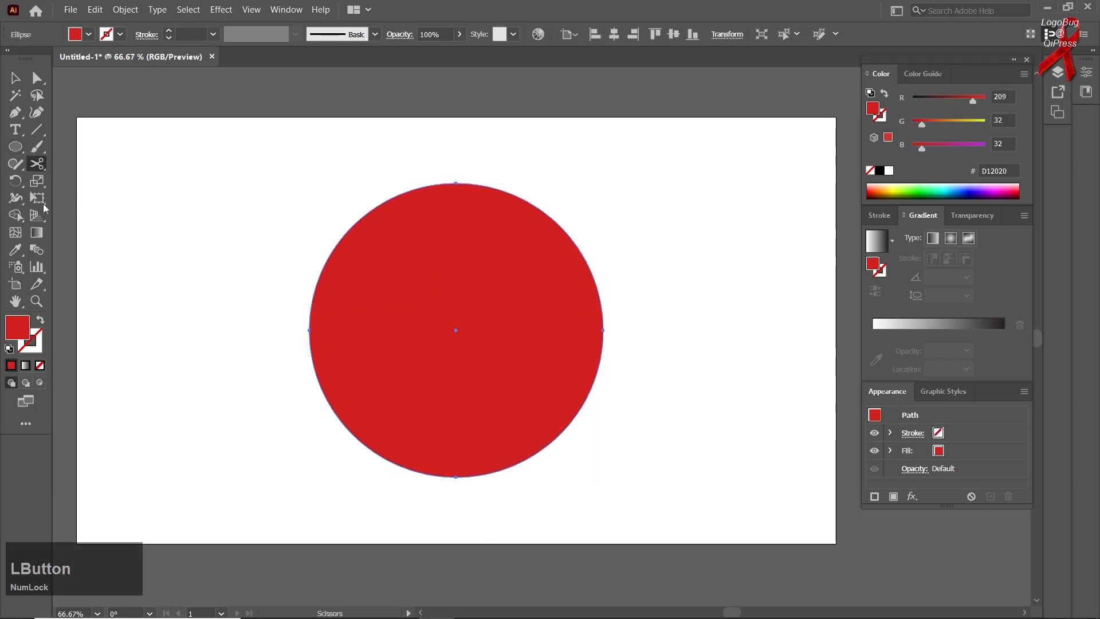
pyautogui.click(283, 268)
pyautogui.click(384, 248)
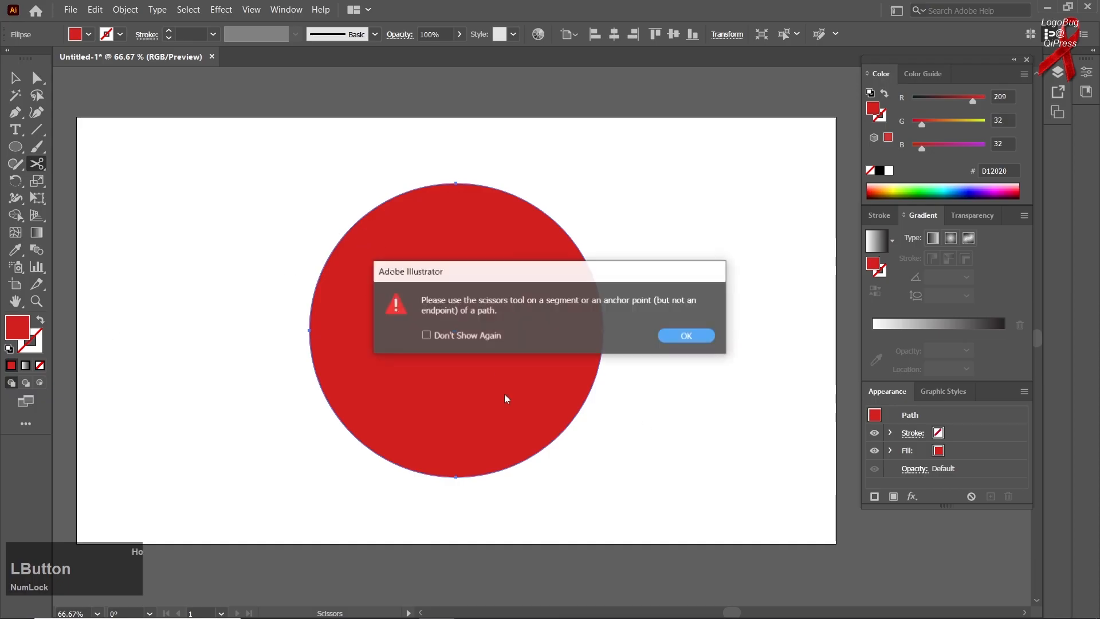
pyautogui.click(684, 338)
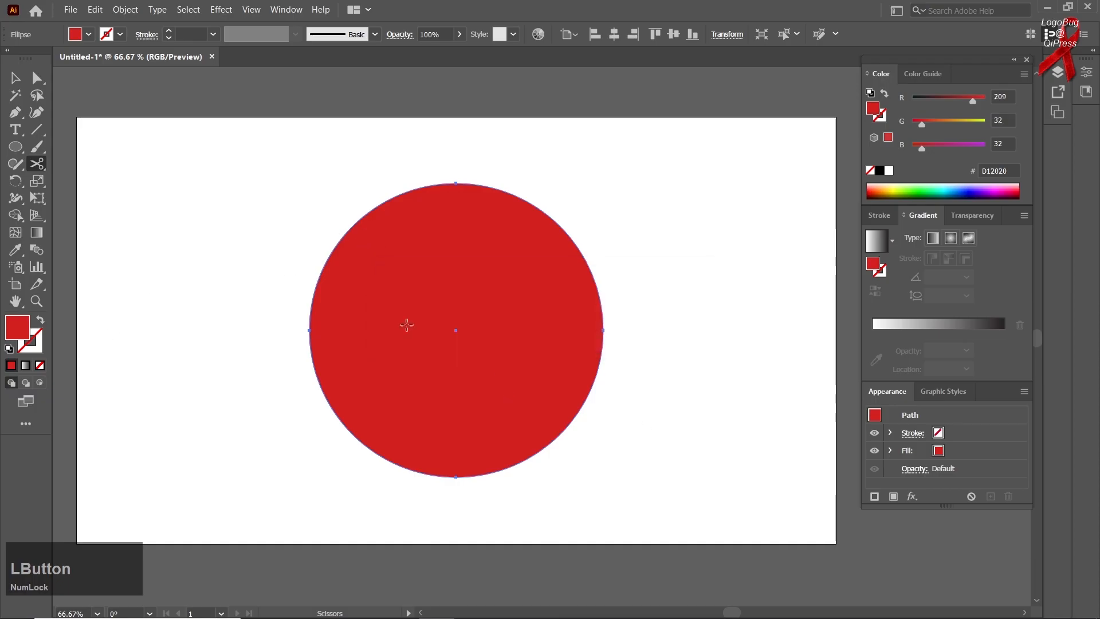
# - Swap the circle's fill and stroke and set the red outline's weight to 11 pt
pyautogui.click(40, 323)
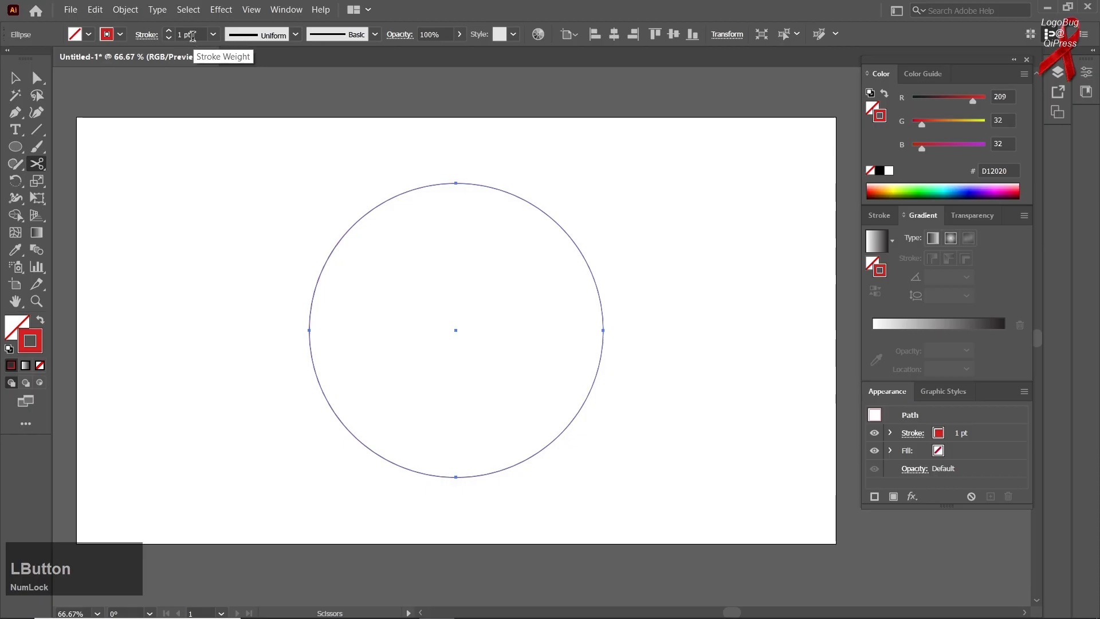
pyautogui.scroll(10, 192, 35)
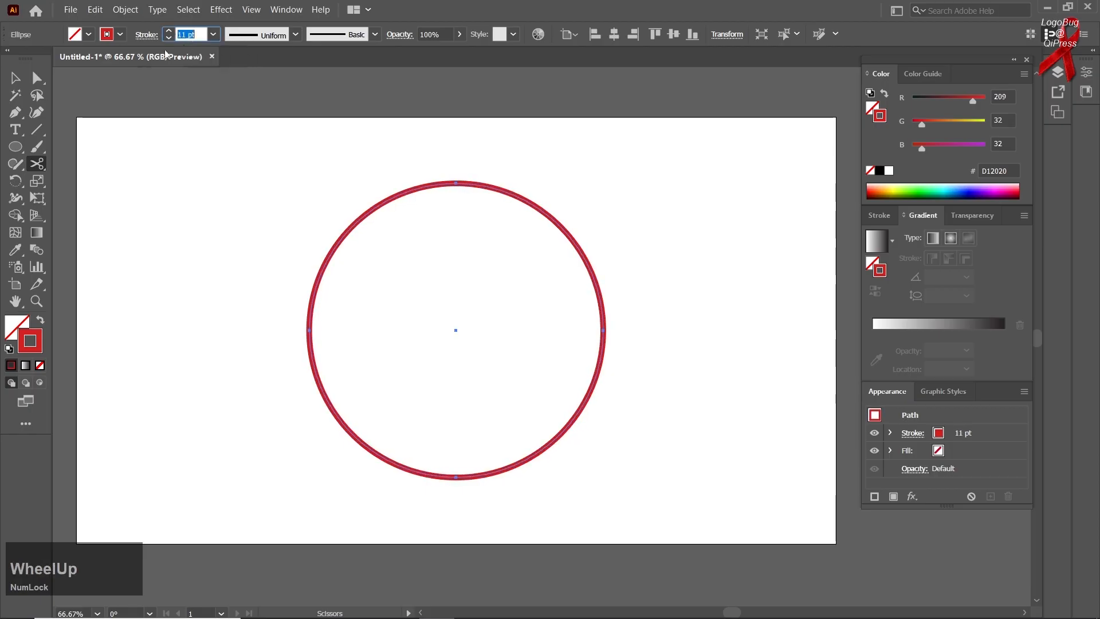
# - Split the circle's outline with the Scissors tool at its upper-left, left and lower-left points
pyautogui.rightClick(28, 166)
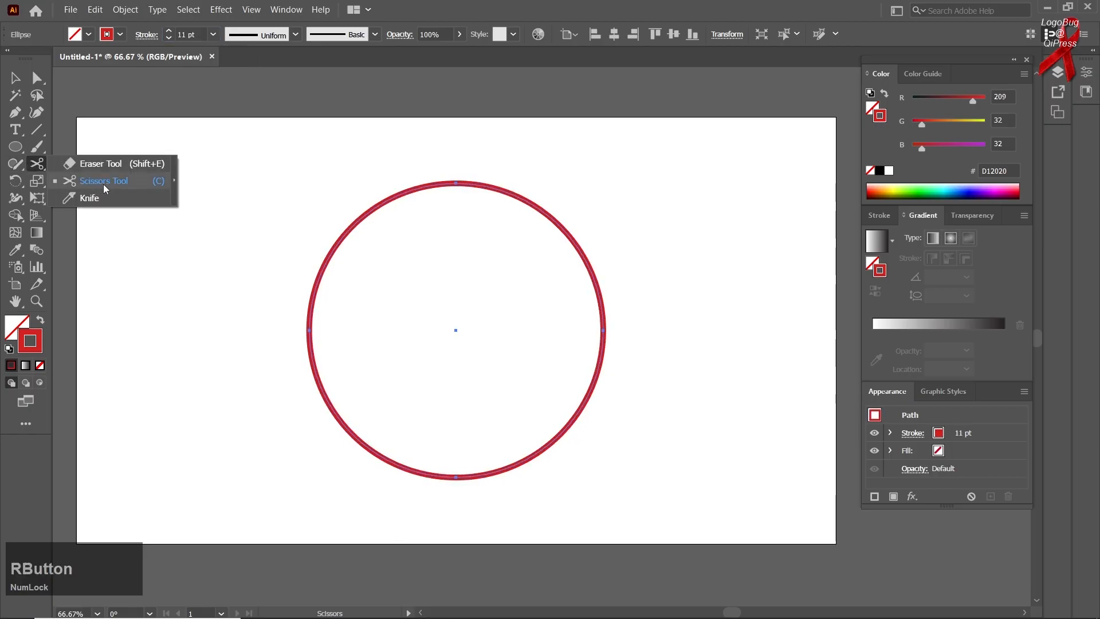
pyautogui.click(107, 182)
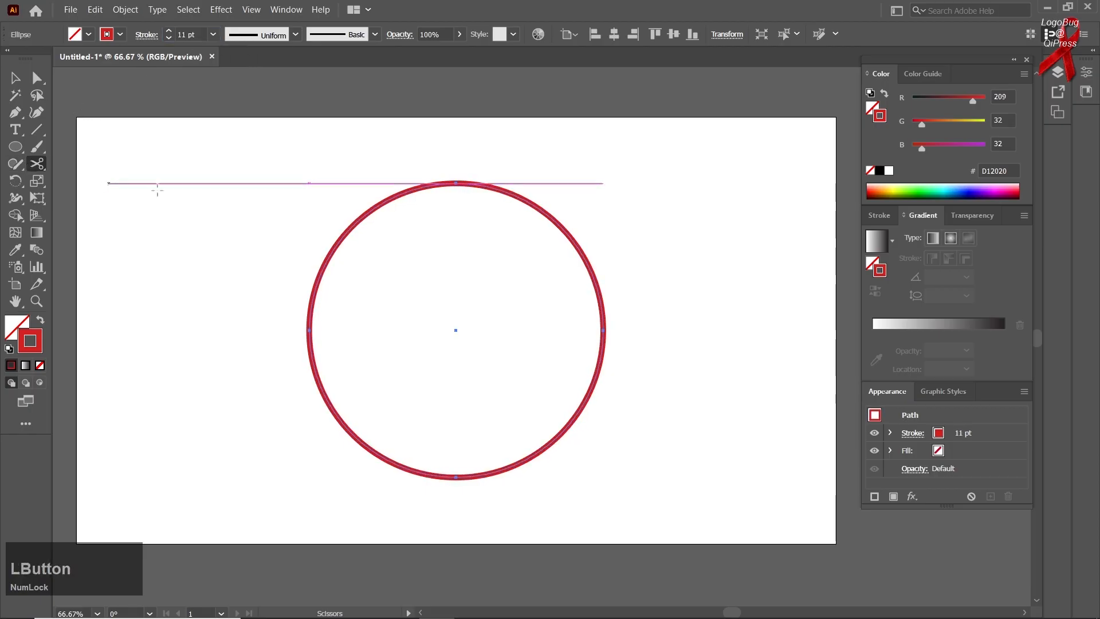
pyautogui.click(369, 210)
pyautogui.click(320, 275)
pyautogui.click(350, 431)
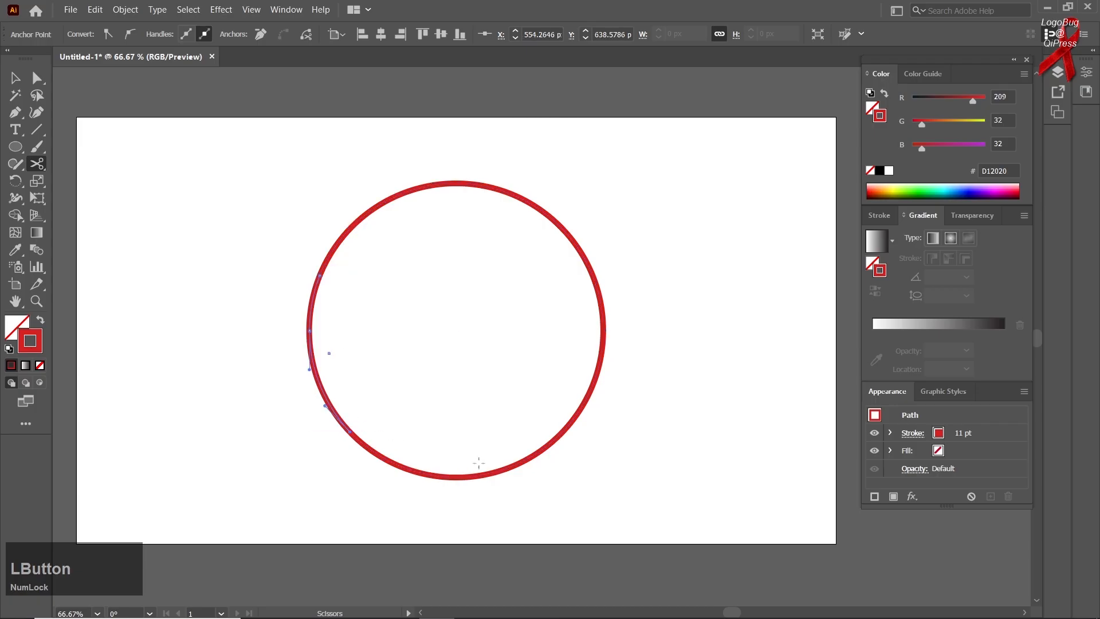
# - Split the circle's outline with the Scissors tool at its lower-right, right and upper-right points
pyautogui.click(513, 469)
pyautogui.click(670, 339)
pyautogui.click(528, 458)
pyautogui.click(603, 356)
pyautogui.click(674, 333)
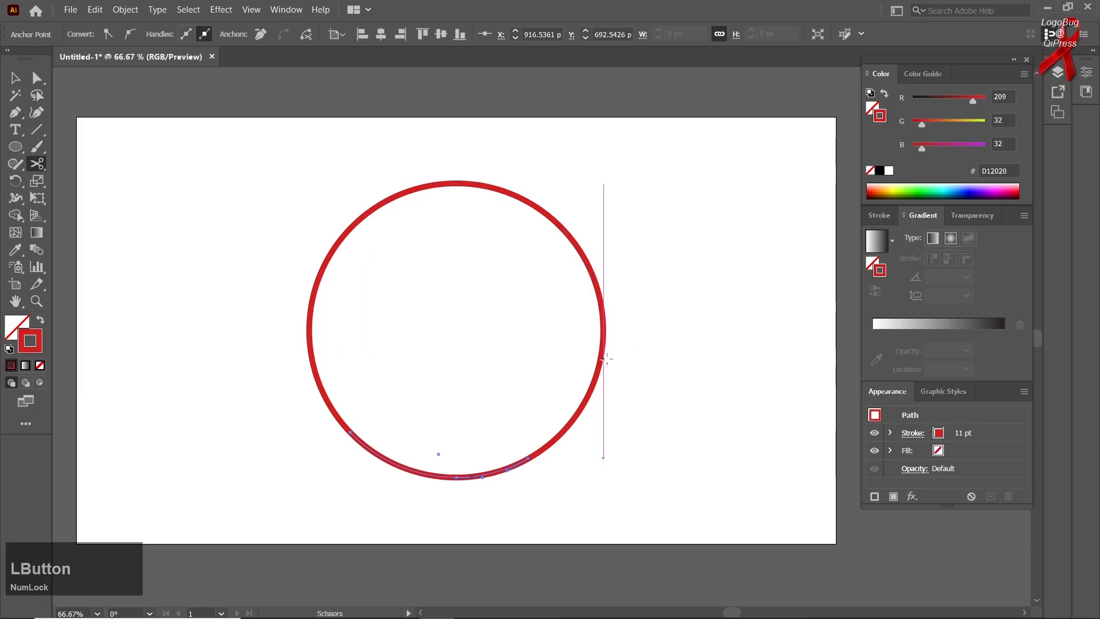
pyautogui.click(598, 363)
pyautogui.click(598, 363)
pyautogui.click(544, 212)
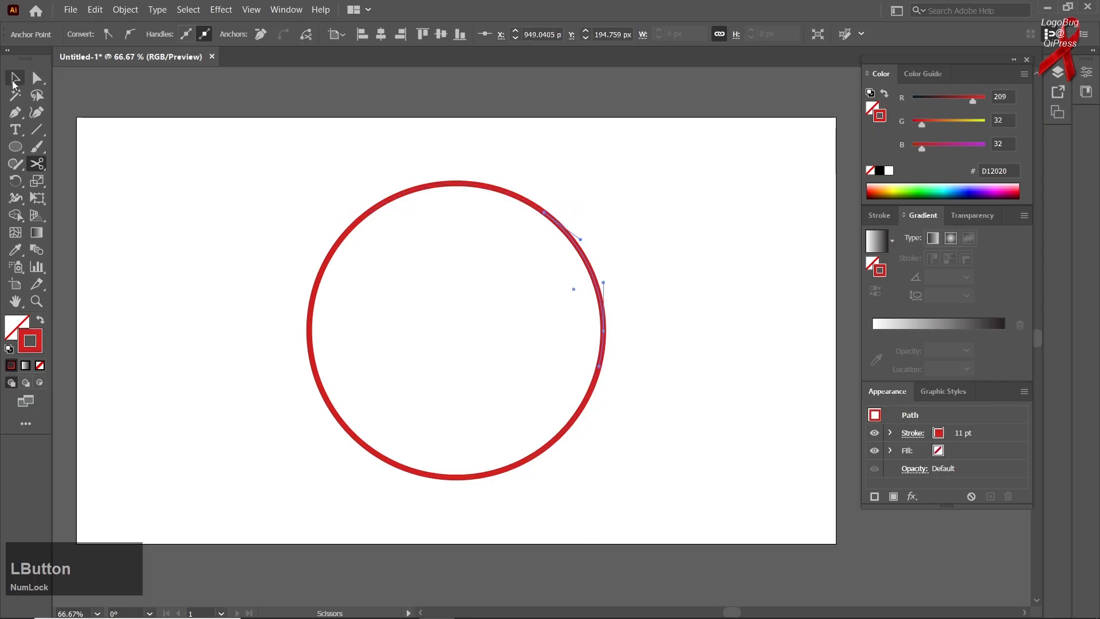
# - Move the six cut arcs outward, away from the circle's center, to separate them
pyautogui.click(13, 82)
pyautogui.click(288, 237)
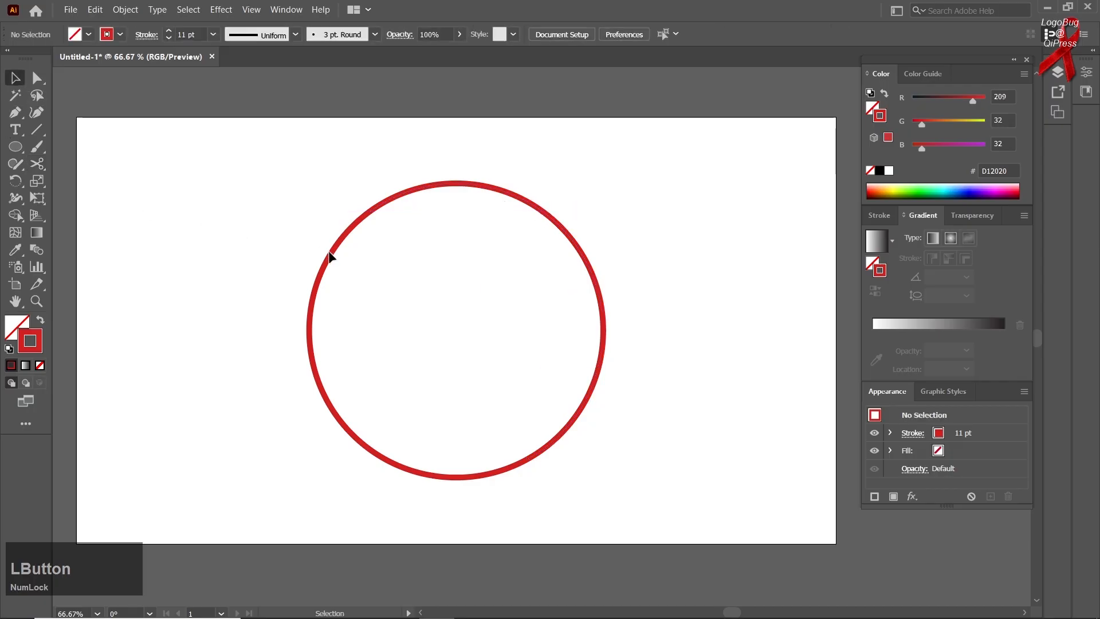
pyautogui.moveTo(333, 258); pyautogui.dragTo(182, 164)
pyautogui.moveTo(313, 332); pyautogui.dragTo(239, 354)
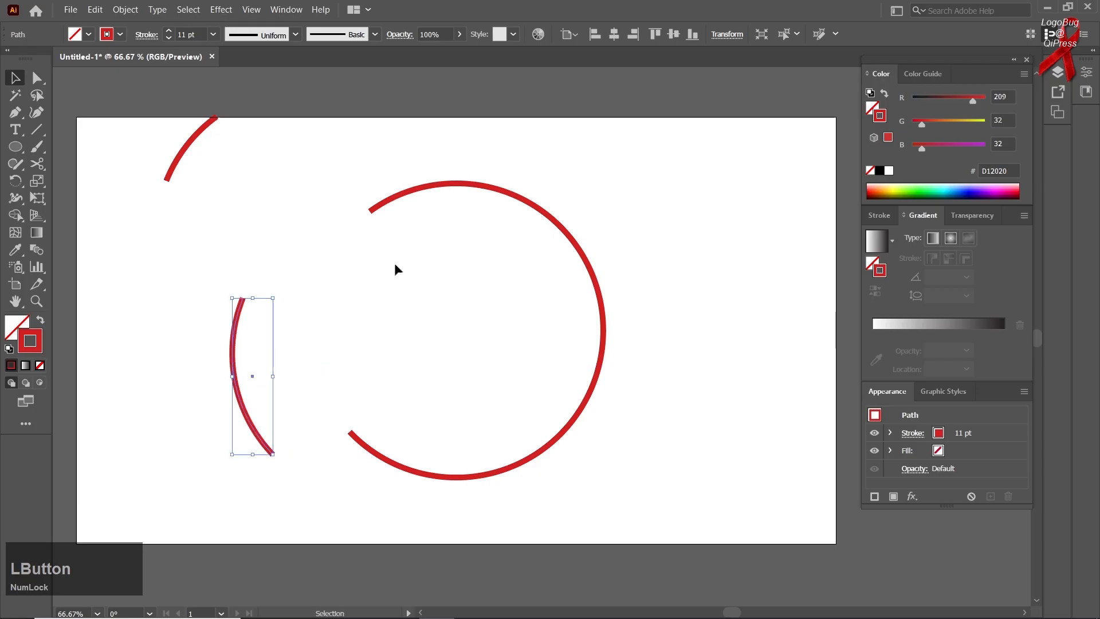
pyautogui.moveTo(485, 183); pyautogui.dragTo(497, 127)
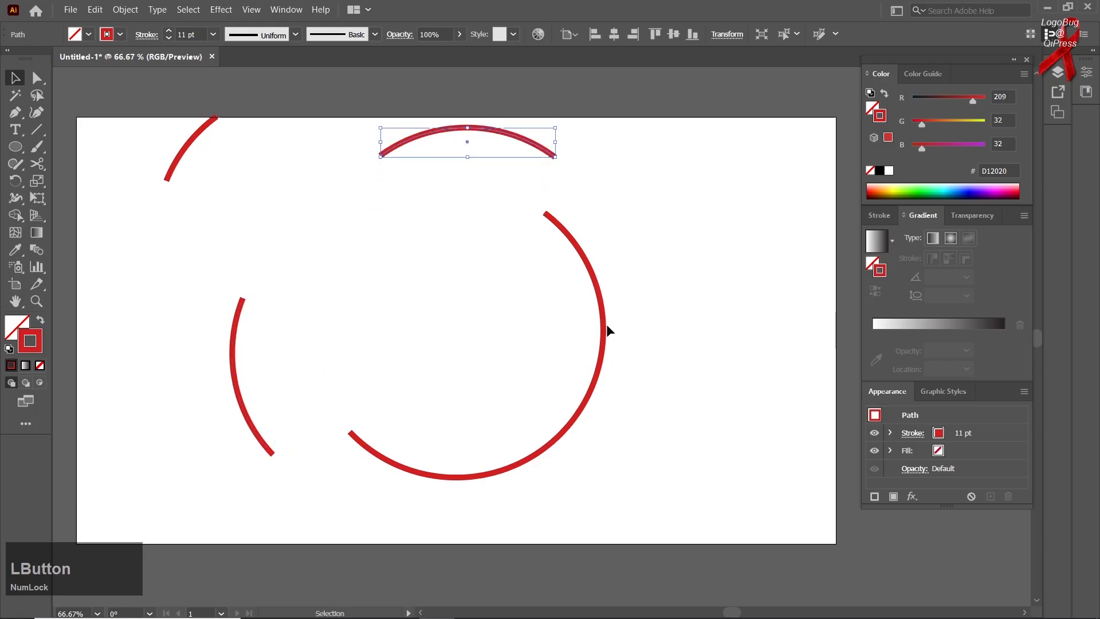
pyautogui.click(606, 331)
pyautogui.moveTo(604, 338); pyautogui.dragTo(686, 326)
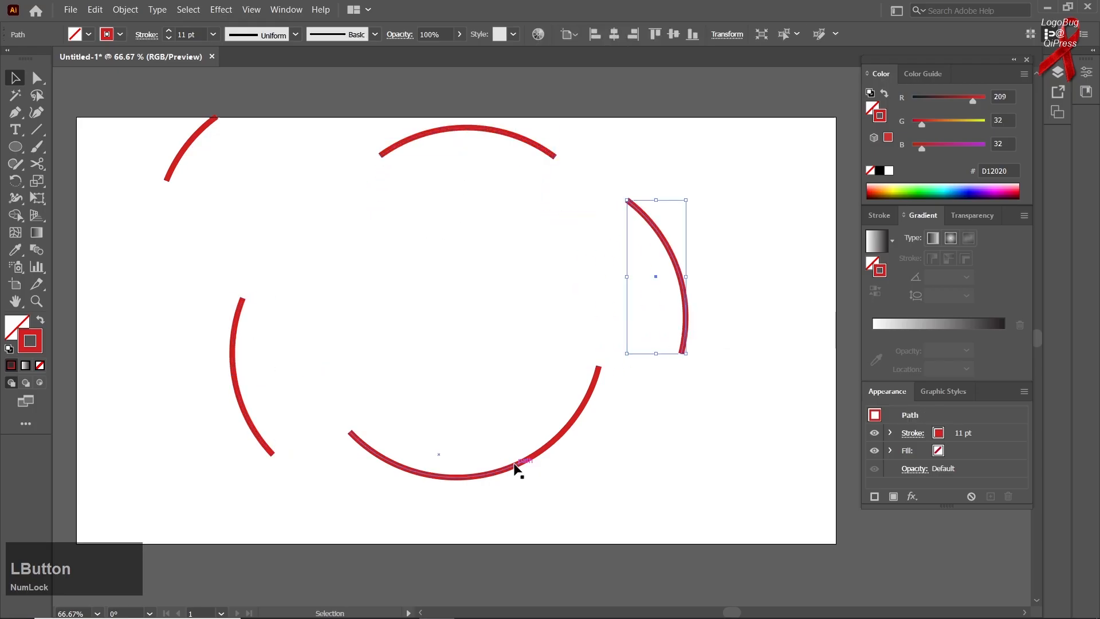
pyautogui.moveTo(516, 467); pyautogui.dragTo(527, 493)
pyautogui.moveTo(560, 436); pyautogui.dragTo(582, 448)
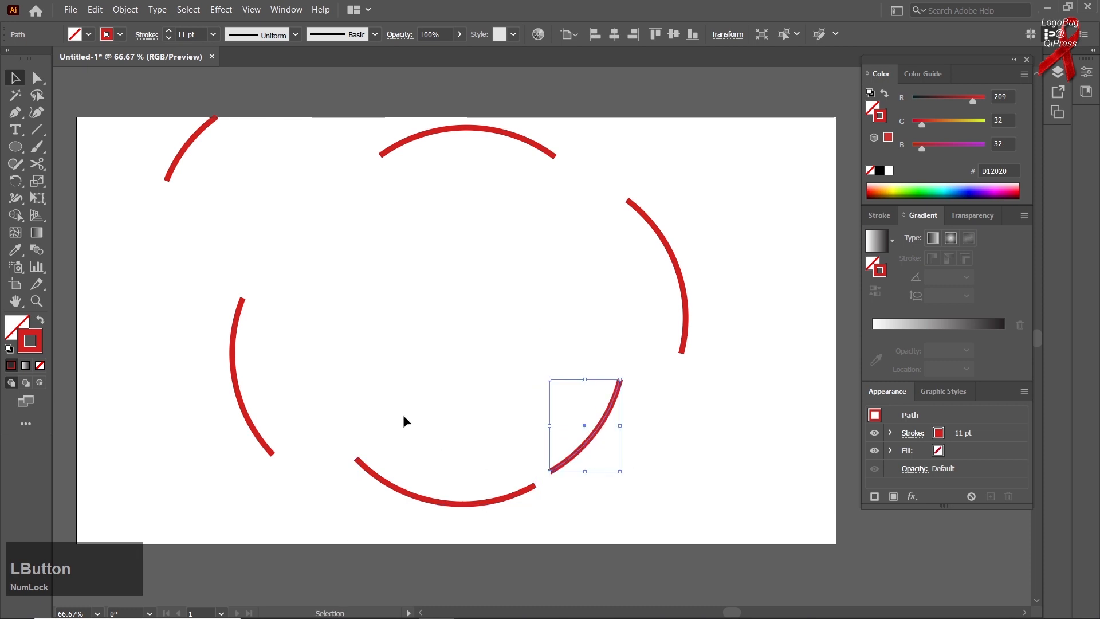
# - Undo the moves of all six arcs
pyautogui.hotkey('ctrl', 'z')
pyautogui.hotkey('ctrl', 'z')
pyautogui.hotkey('ctrl', 'z')
pyautogui.hotkey('ctrl', 'z')
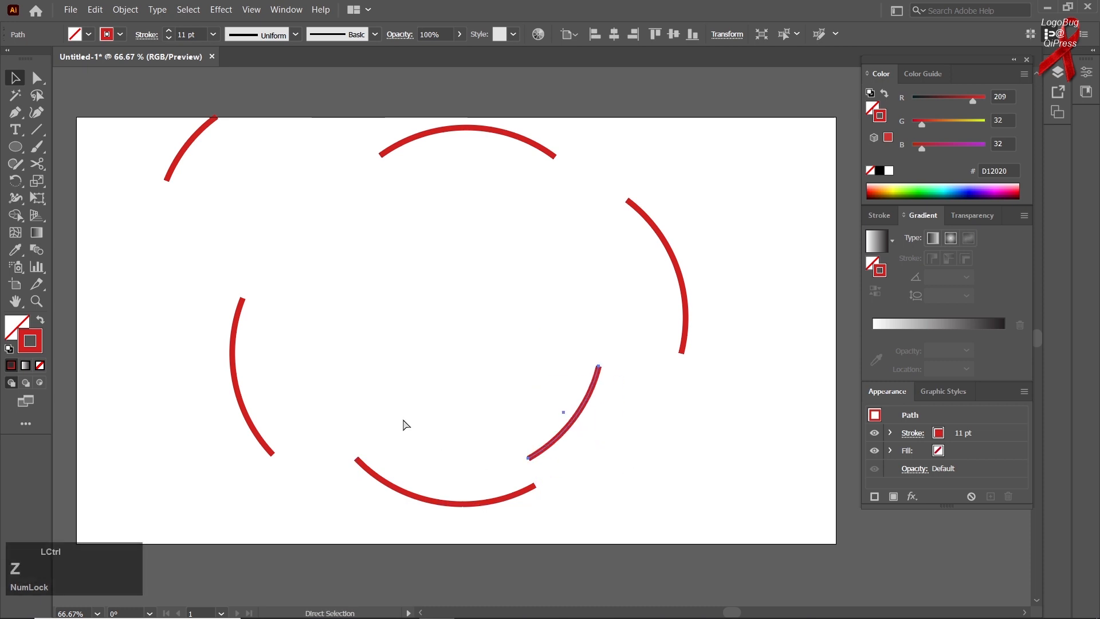
pyautogui.hotkey('ctrl', 'z')
pyautogui.hotkey('ctrl', 'z')
pyautogui.hotkey('ctrl', 'z')
pyautogui.hotkey('ctrl', 'z')
pyautogui.hotkey('ctrl', 'z')
pyautogui.hotkey('ctrl', 'z')
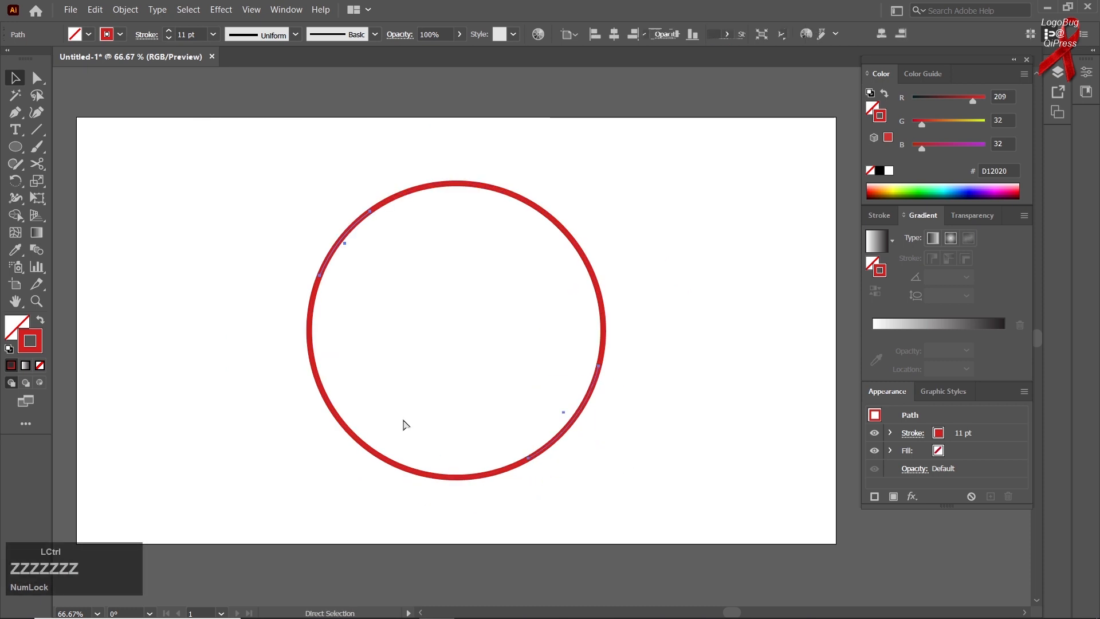
# - Undo the scissors cuts and the stroke weight increases back to a 5 pt outline
pyautogui.moveTo(319, 209); pyautogui.dragTo(368, 275)
pyautogui.hotkey('ctrl', 'z')
pyautogui.hotkey('ctrl', 'z')
pyautogui.hotkey('ctrl', 'z')
pyautogui.hotkey('ctrl', 'z')
pyautogui.hotkey('ctrl', 'z')
pyautogui.hotkey('ctrl', 'z')
pyautogui.hotkey('ctrl', 'z')
pyautogui.hotkey('ctrl', 'z')
pyautogui.hotkey('ctrl', 'z')
pyautogui.hotkey('ctrl', 'z')
pyautogui.hotkey('ctrl', 'z')
pyautogui.hotkey('ctrl', 'z')
pyautogui.hotkey('ctrl', 'z')
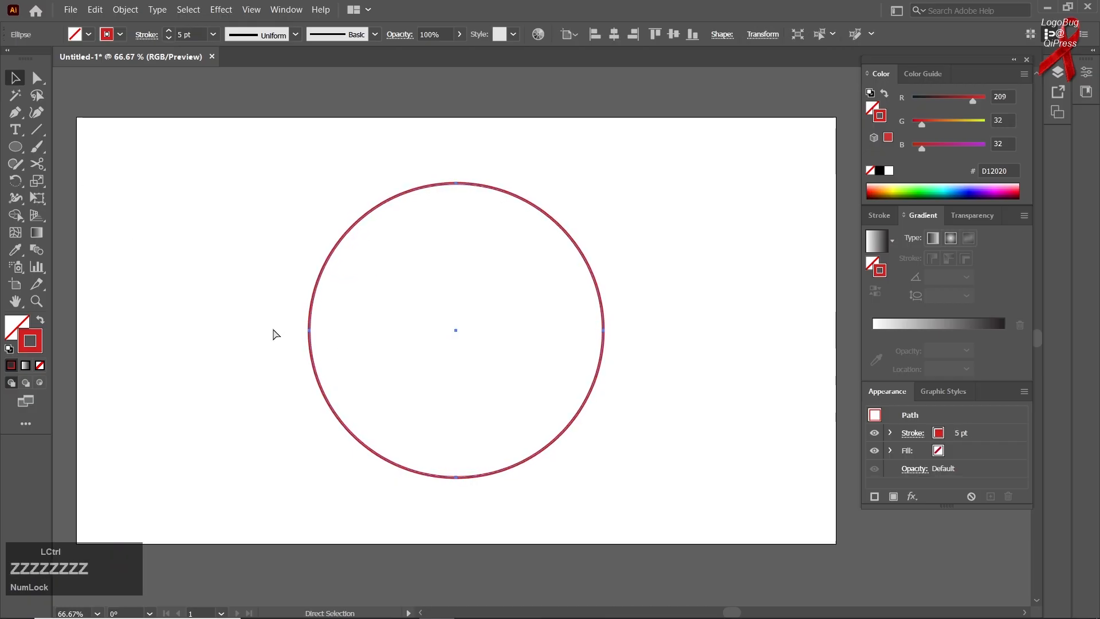
# - Select the outlined circle and swap its stroke and fill to give it a solid red fill
pyautogui.click(270, 301)
pyautogui.moveTo(255, 231); pyautogui.dragTo(439, 424)
pyautogui.click(39, 321)
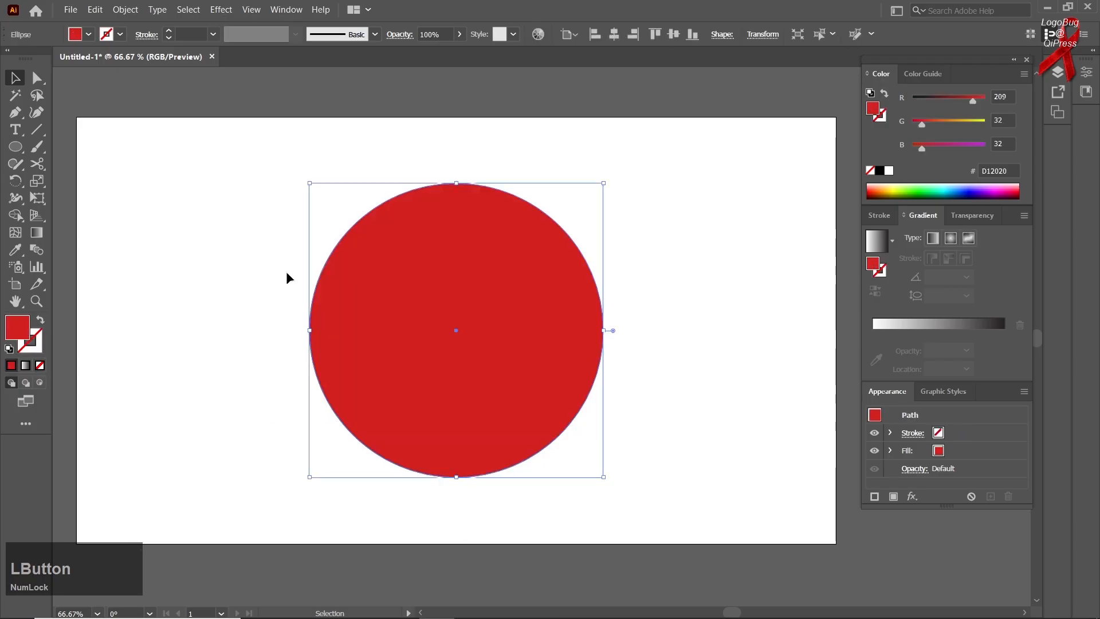
# - Delete the red circle, draw a slightly smaller one with the Ellipse tool and place it just off the artboard's center
pyautogui.press('Delete')
pyautogui.rightClick(15, 146)
pyautogui.click(62, 183)
pyautogui.moveTo(448, 279); pyautogui.dragTo(582, 413)
pyautogui.click(15, 77)
pyautogui.click(172, 178)
pyautogui.moveTo(408, 249); pyautogui.dragTo(390, 301)
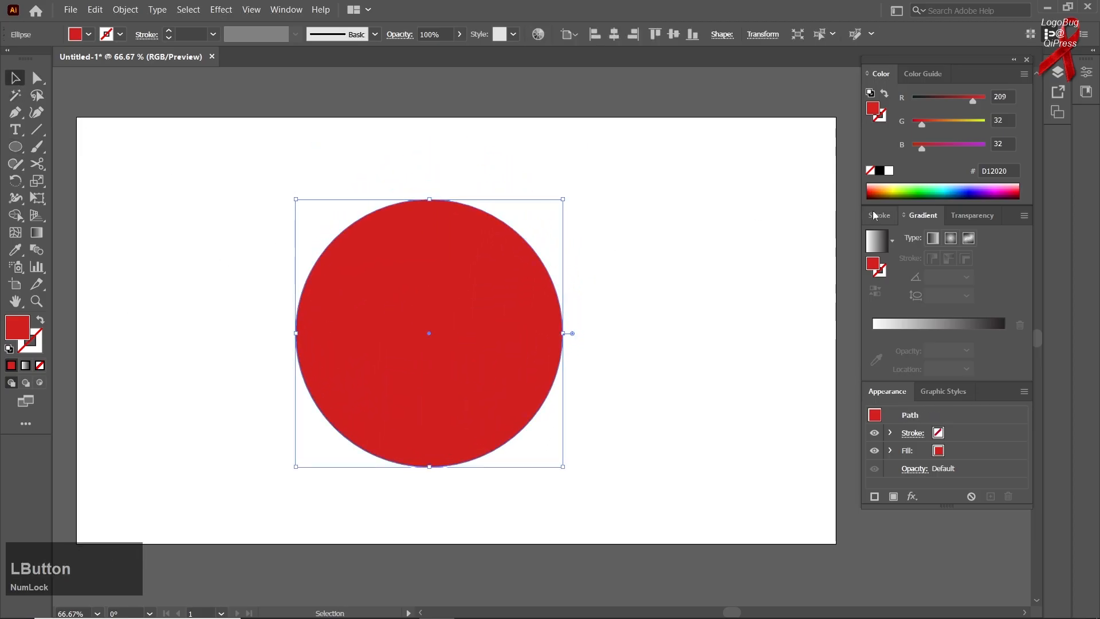
# - Change the new circle's fill to the blue #0072FF
pyautogui.moveTo(980, 186); pyautogui.dragTo(963, 187)
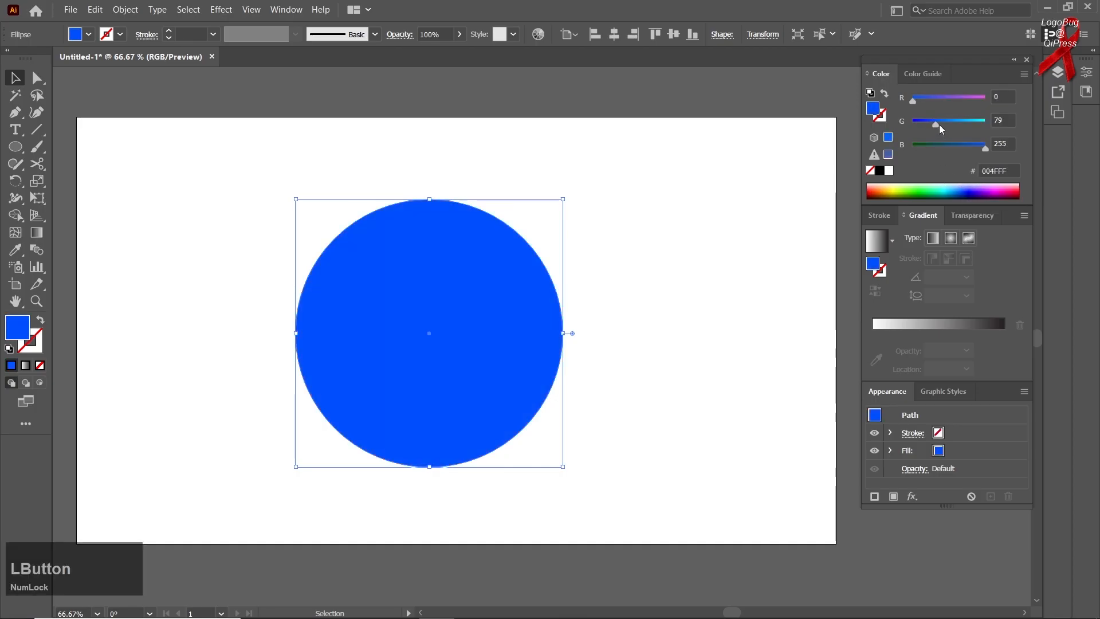
pyautogui.moveTo(942, 129); pyautogui.dragTo(946, 124)
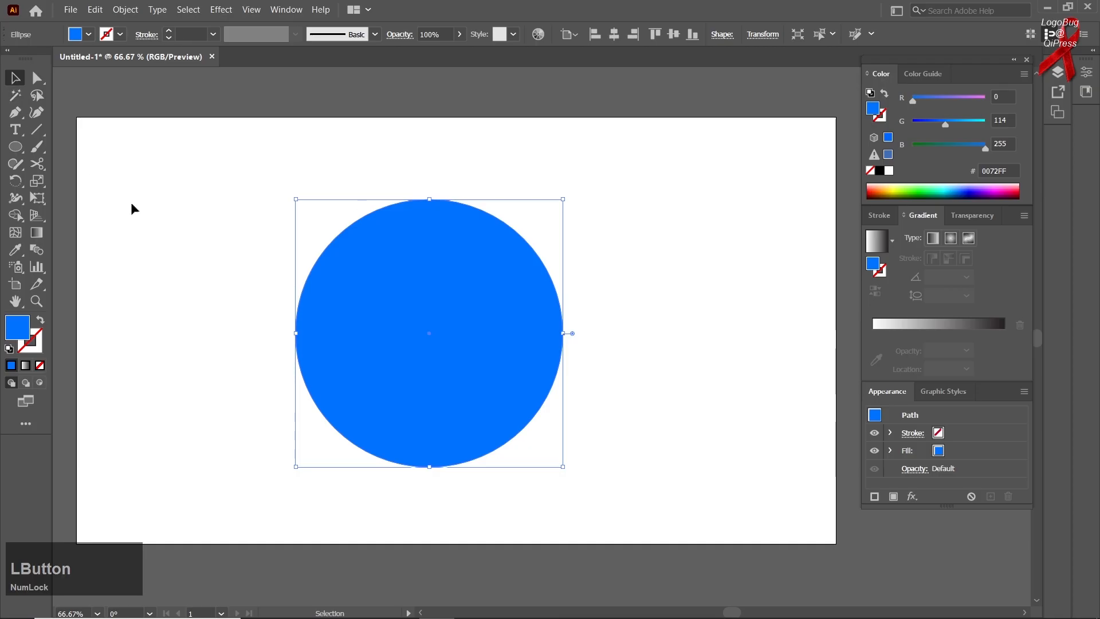
pyautogui.click(209, 237)
pyautogui.moveTo(366, 309); pyautogui.dragTo(361, 293)
pyautogui.hotkey('ctrl', 'z')
pyautogui.press('space')
pyautogui.moveTo(373, 342); pyautogui.dragTo(350, 315)
pyautogui.moveTo(380, 358)
pyautogui.mouseDown()
pyautogui.moveTo(363, 331)
pyautogui.moveTo(390, 363)
pyautogui.mouseUp()
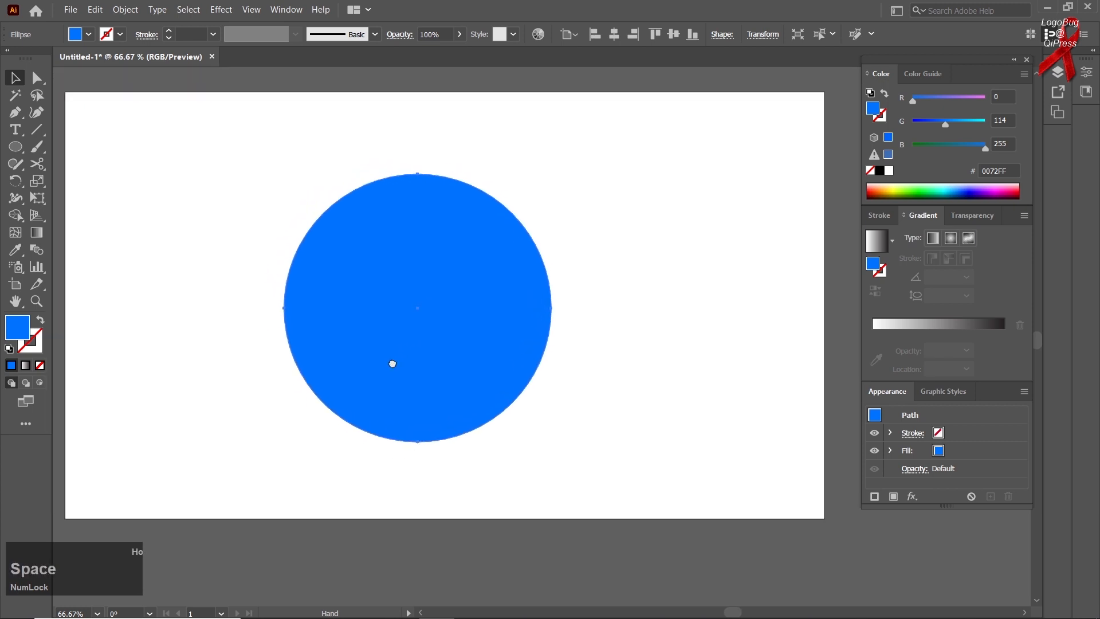
# - Try erasing a wavy band across the middle of the circle with the Eraser tool at 89 pt
pyautogui.rightClick(37, 164)
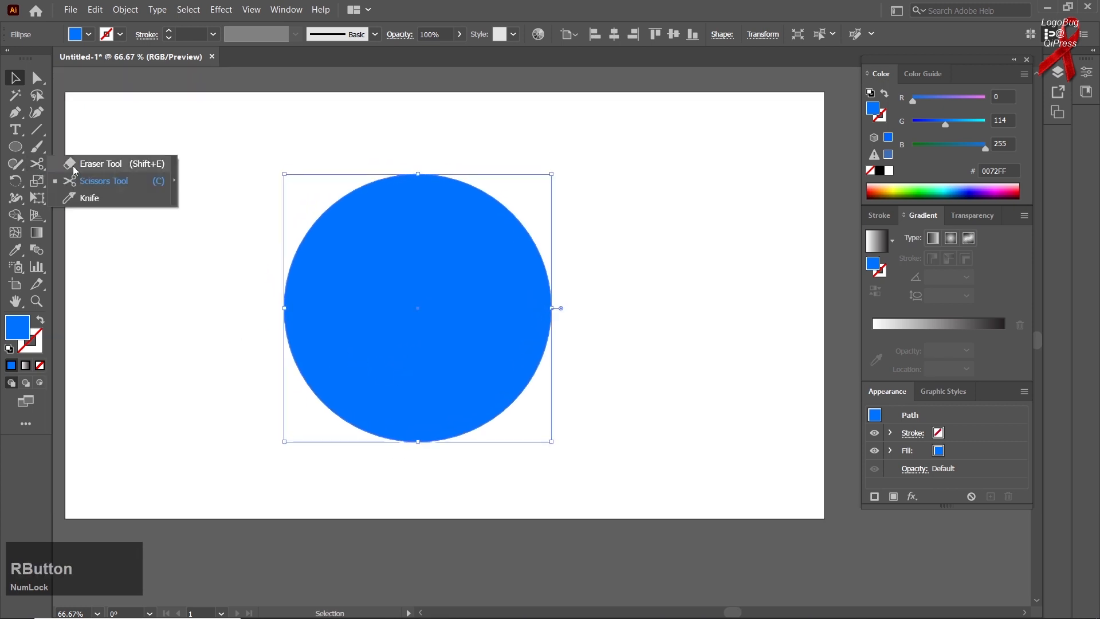
pyautogui.click(95, 164)
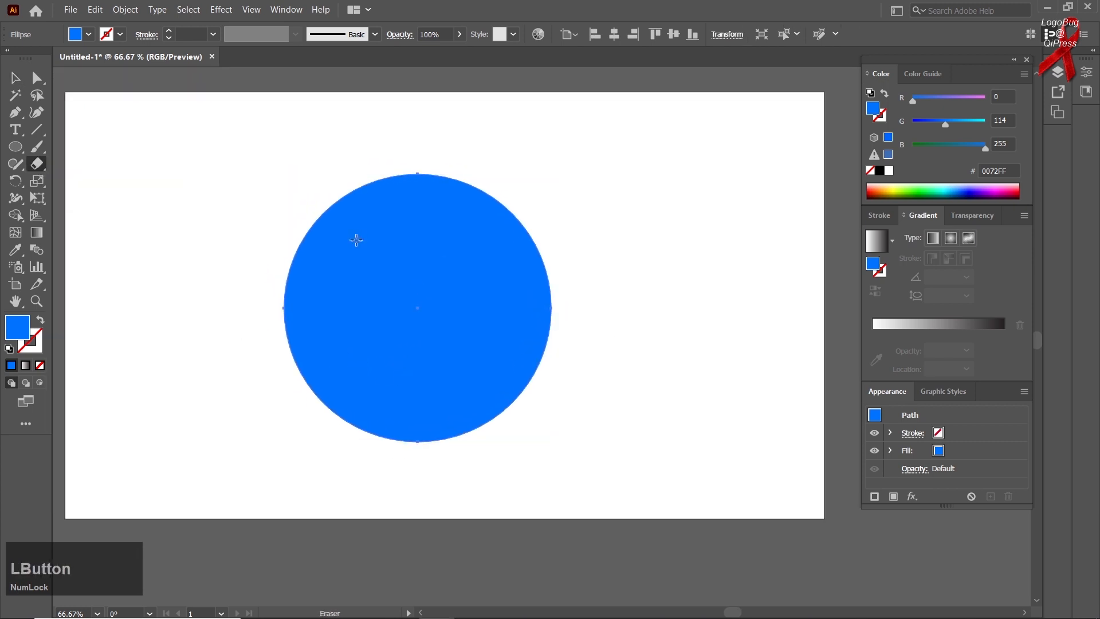
pyautogui.doubleClick(39, 166)
pyautogui.moveTo(610, 329); pyautogui.dragTo(642, 332)
pyautogui.click(812, 368)
pyautogui.moveTo(579, 299); pyautogui.dragTo(269, 268)
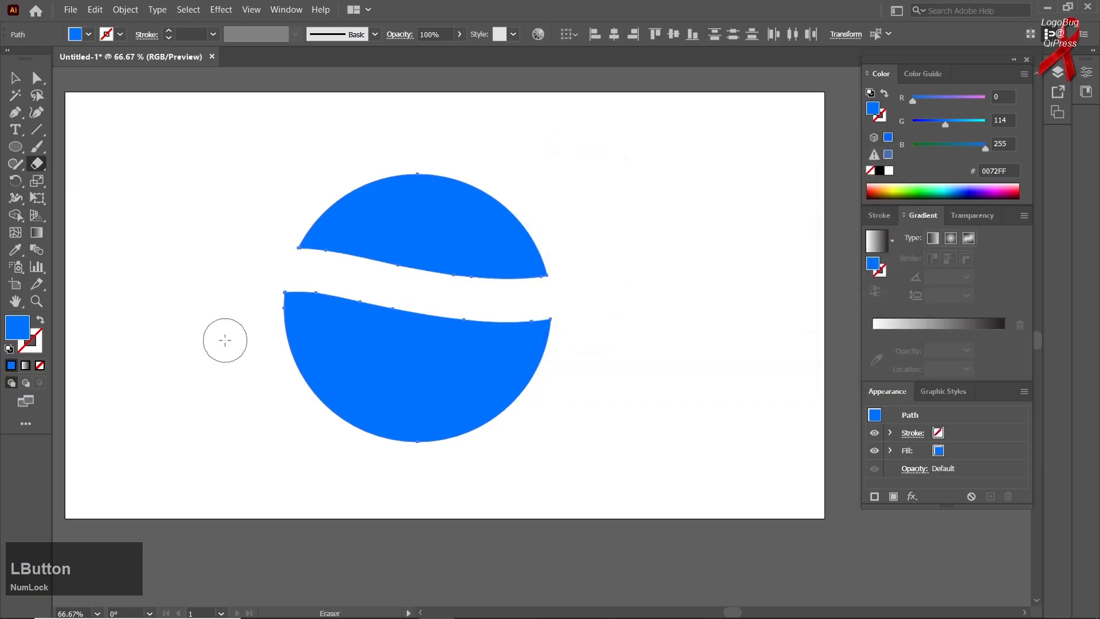
pyautogui.keyDown('ctrl'); pyautogui.click(295, 346); pyautogui.keyUp('ctrl')
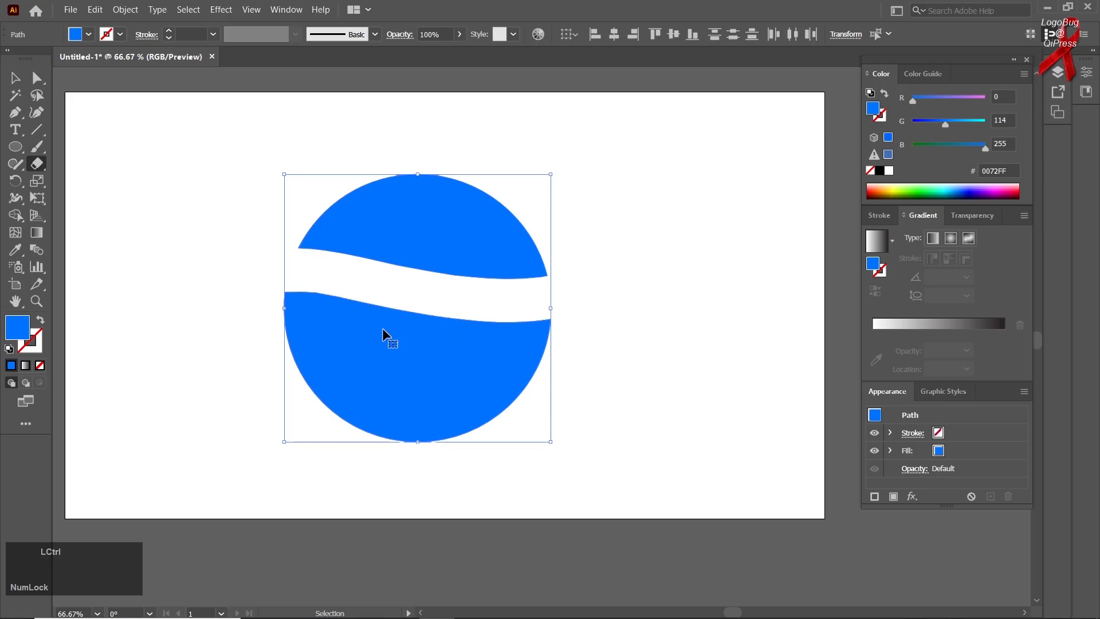
pyautogui.hotkey('ctrl', 'z')
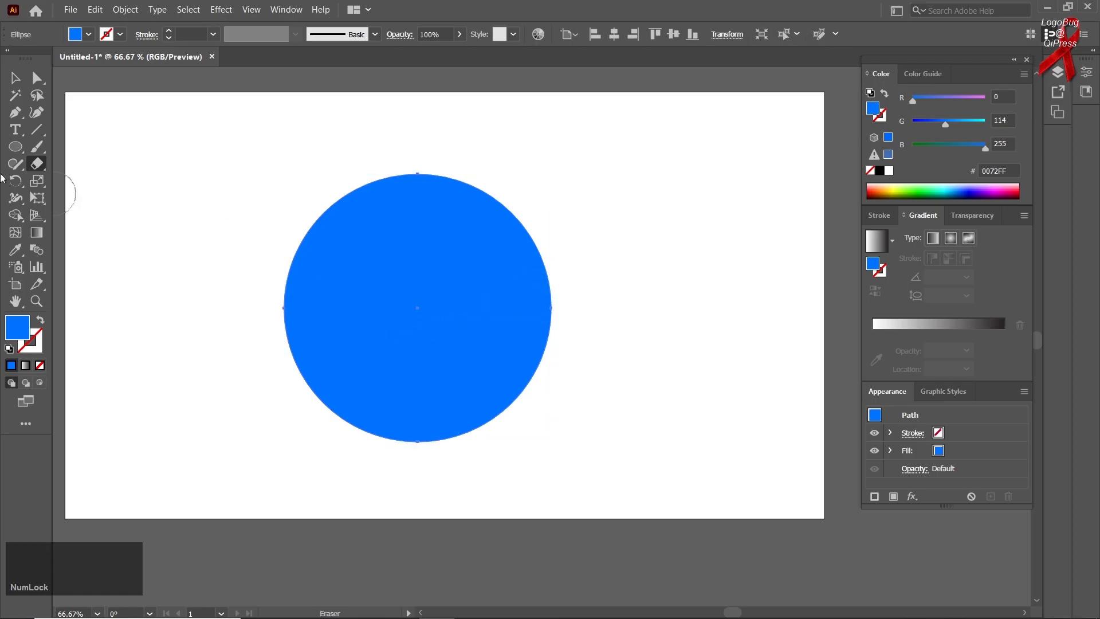
# - Set the Eraser size to 127 pt and erase a wavy horizontal band through the blue circle's middle
pyautogui.doubleClick(37, 164)
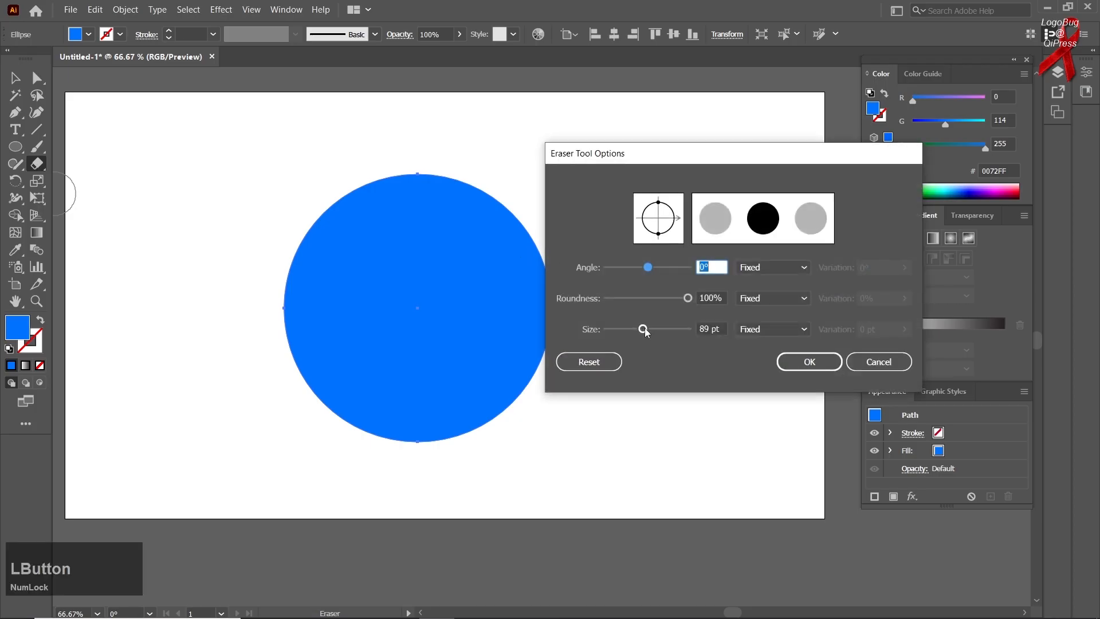
pyautogui.moveTo(645, 331); pyautogui.dragTo(657, 336)
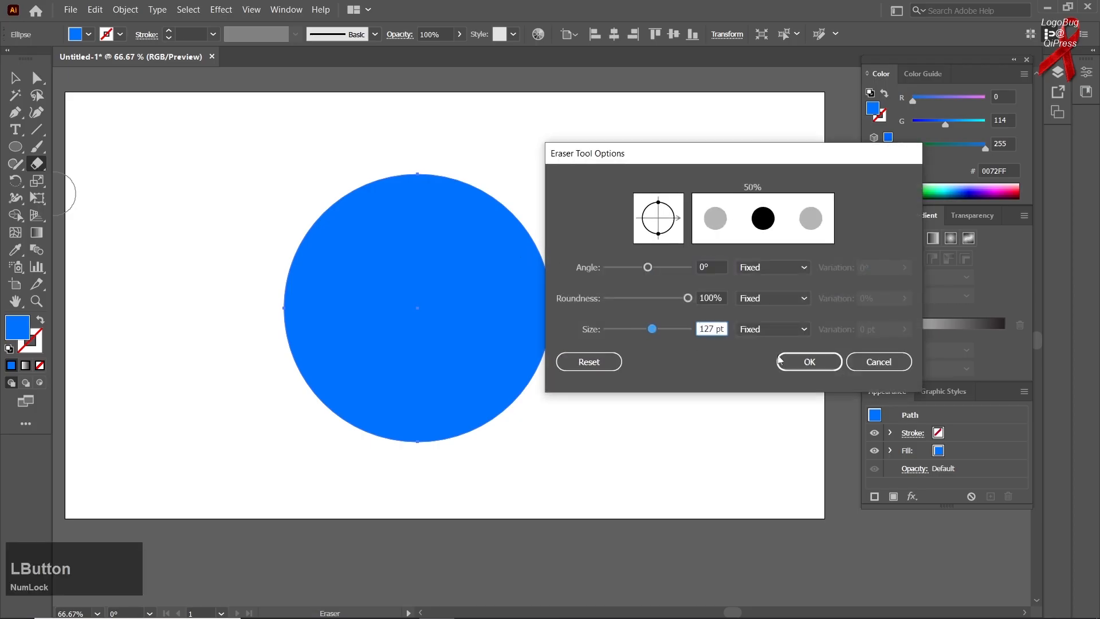
pyautogui.click(781, 361)
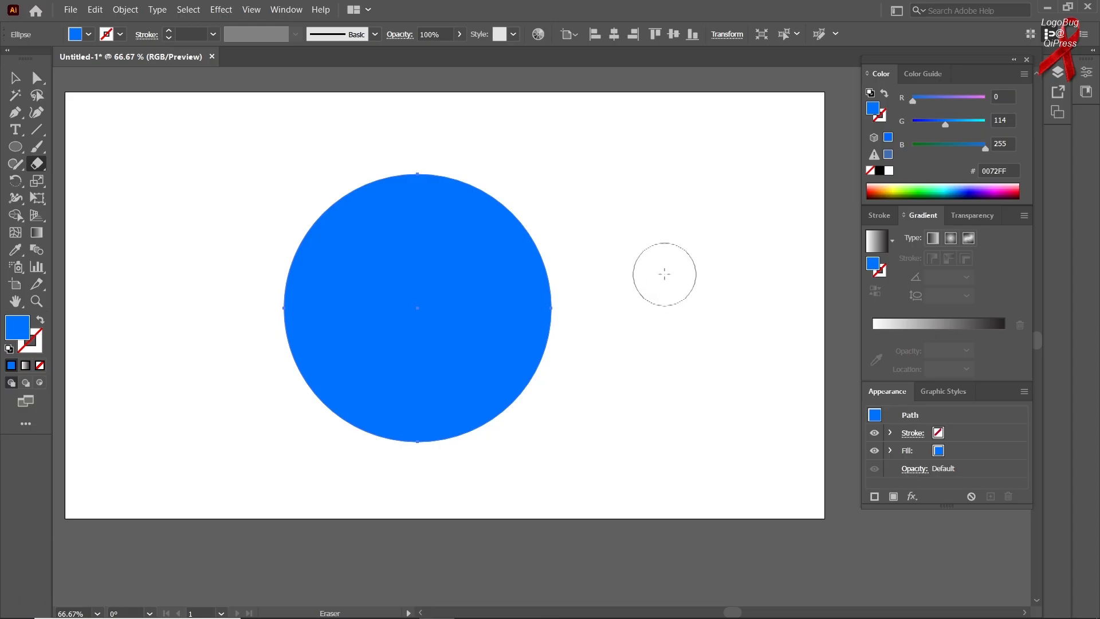
pyautogui.moveTo(663, 251)
pyautogui.mouseDown()
pyautogui.moveTo(645, 312)
pyautogui.moveTo(216, 368)
pyautogui.mouseUp()
pyautogui.hotkey('ctrl', 'z')
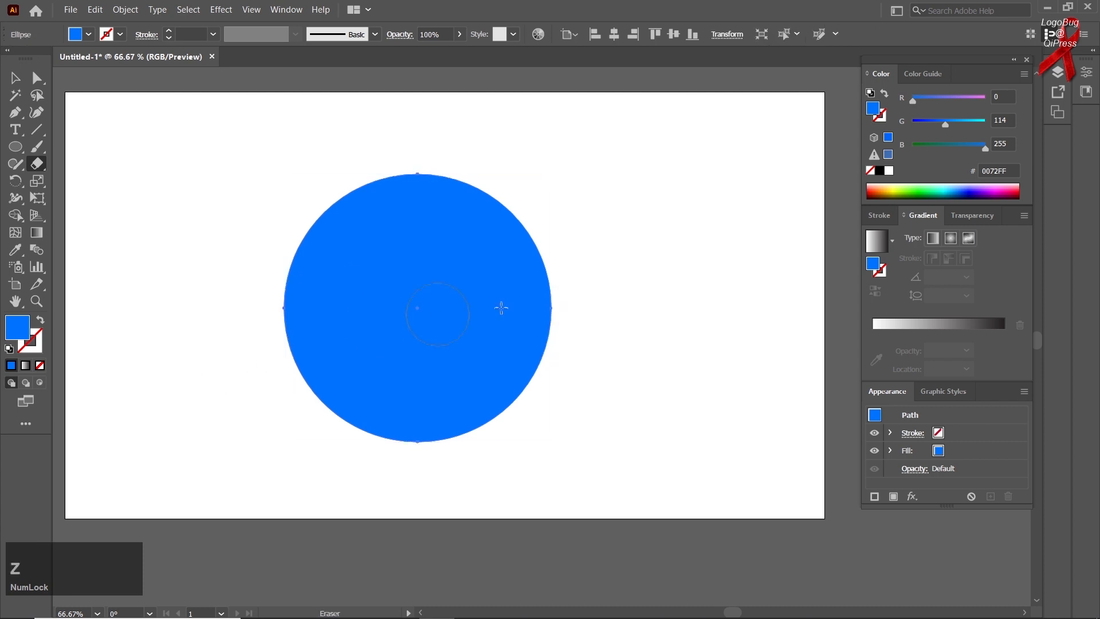
pyautogui.moveTo(599, 244)
pyautogui.mouseDown()
pyautogui.moveTo(560, 304)
pyautogui.moveTo(225, 376)
pyautogui.moveTo(266, 429)
pyautogui.mouseUp()
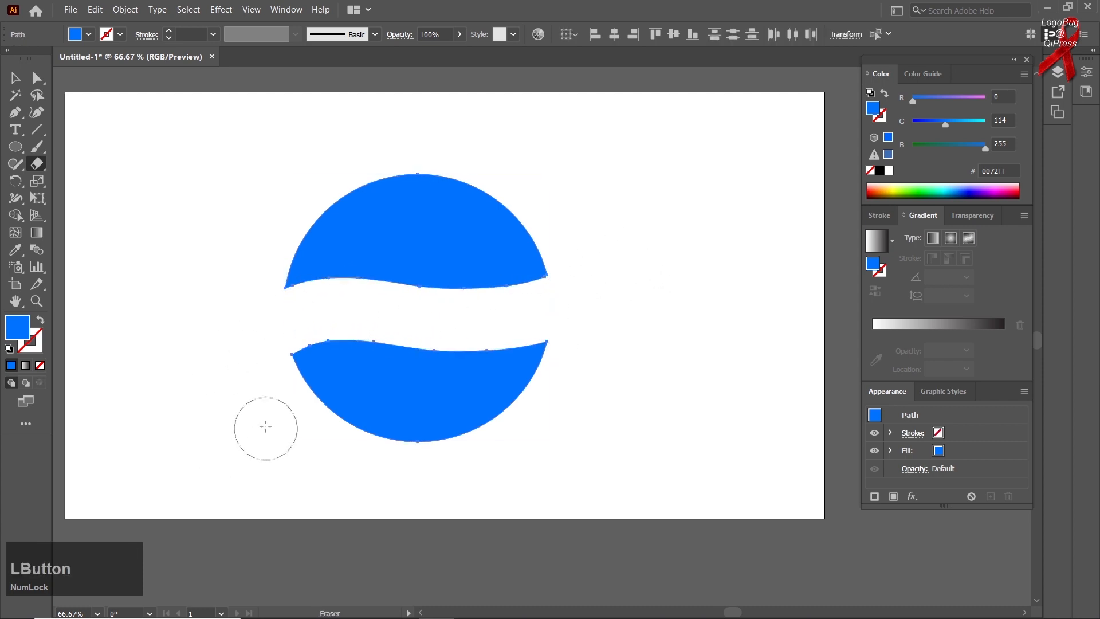
pyautogui.press('v')
pyautogui.click(254, 268)
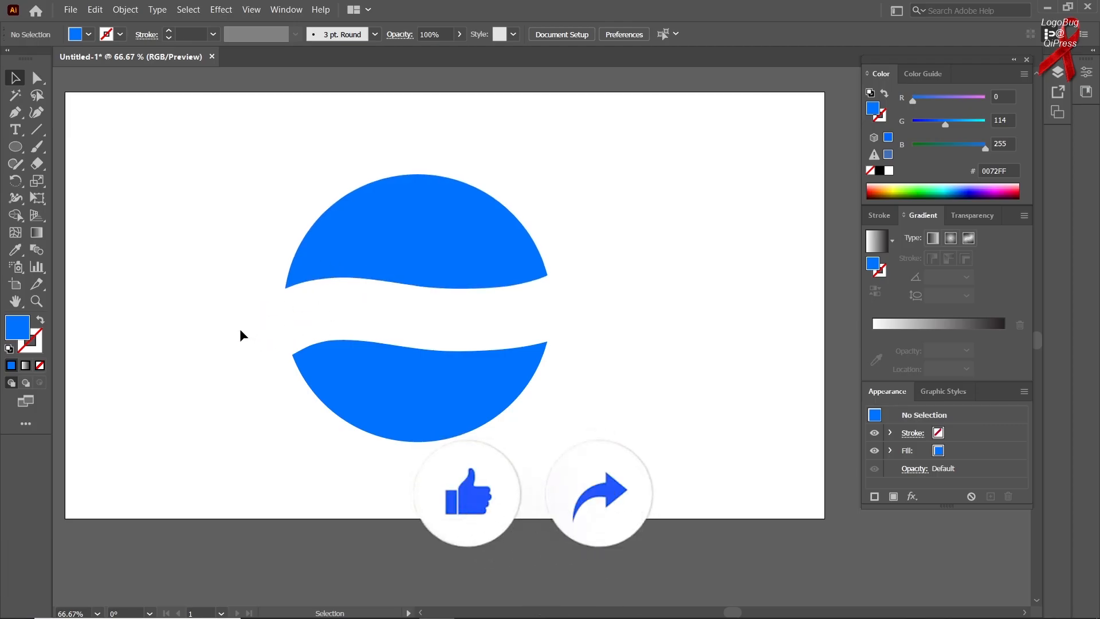
# - Recolor the upper piece of the circle dark orange-red in HSB mode, with its brightness set to 69%
pyautogui.click(365, 272)
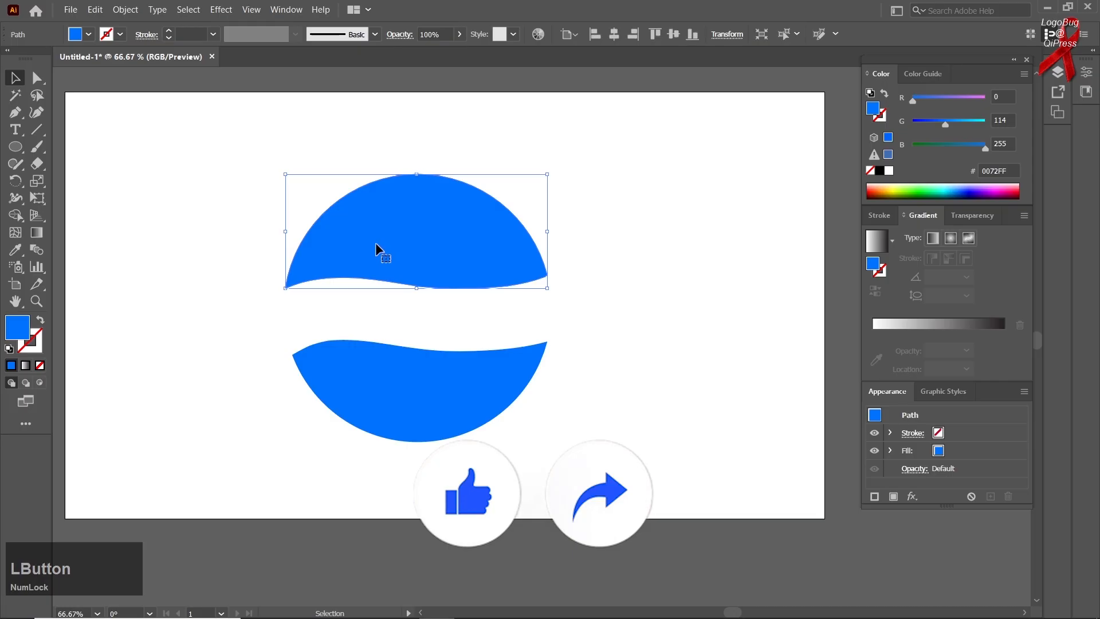
pyautogui.click(881, 191)
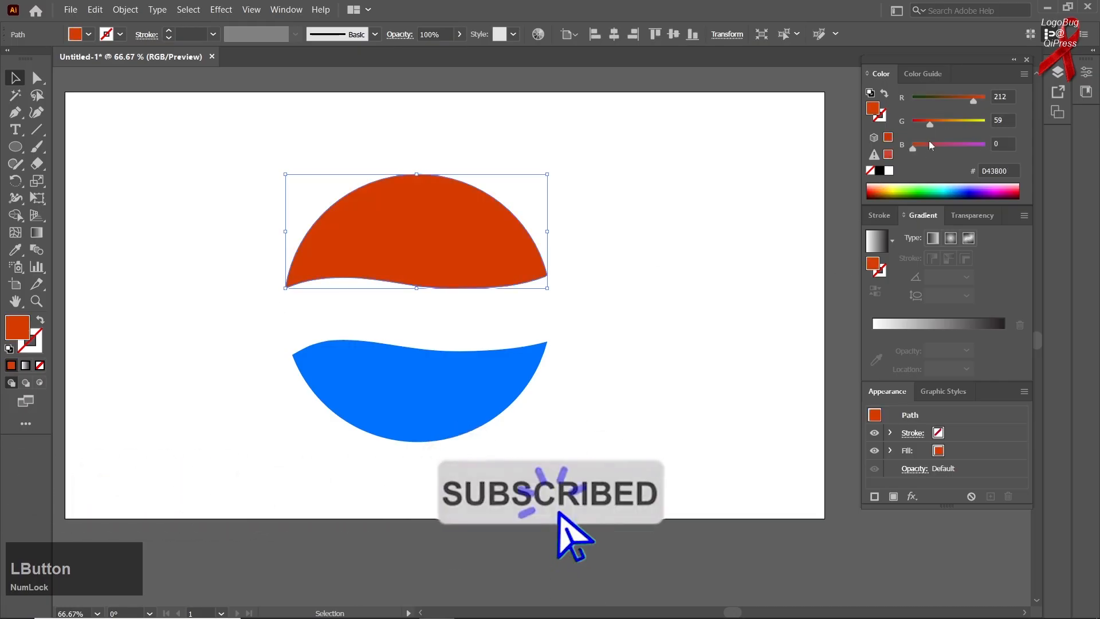
pyautogui.moveTo(971, 99)
pyautogui.mouseDown()
pyautogui.moveTo(958, 98)
pyautogui.moveTo(975, 99)
pyautogui.mouseUp()
pyautogui.click(1024, 74)
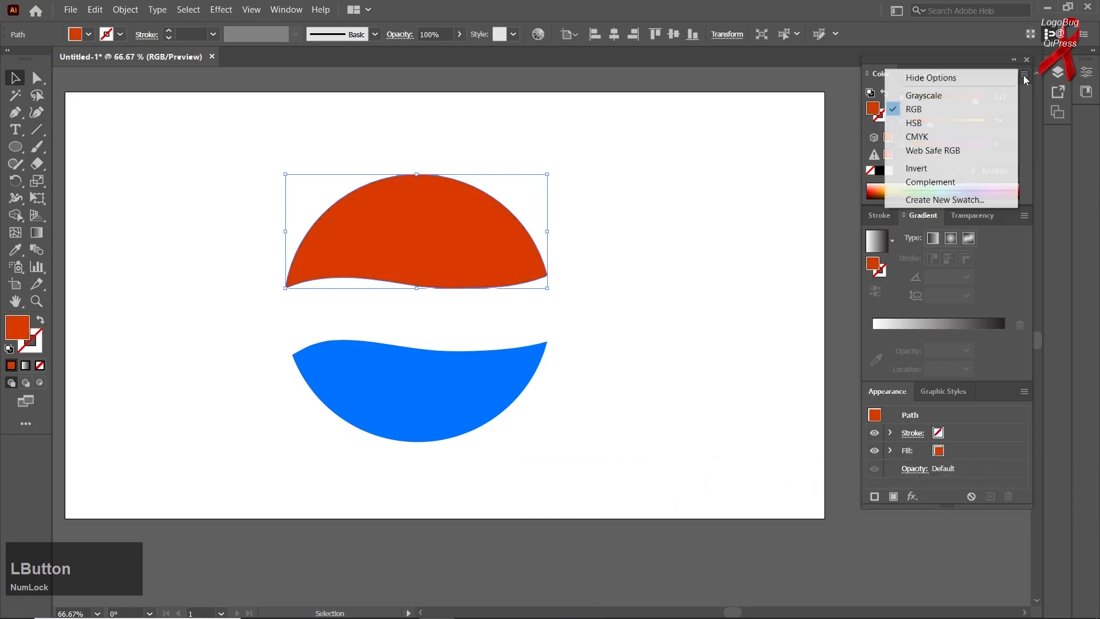
pyautogui.click(978, 120)
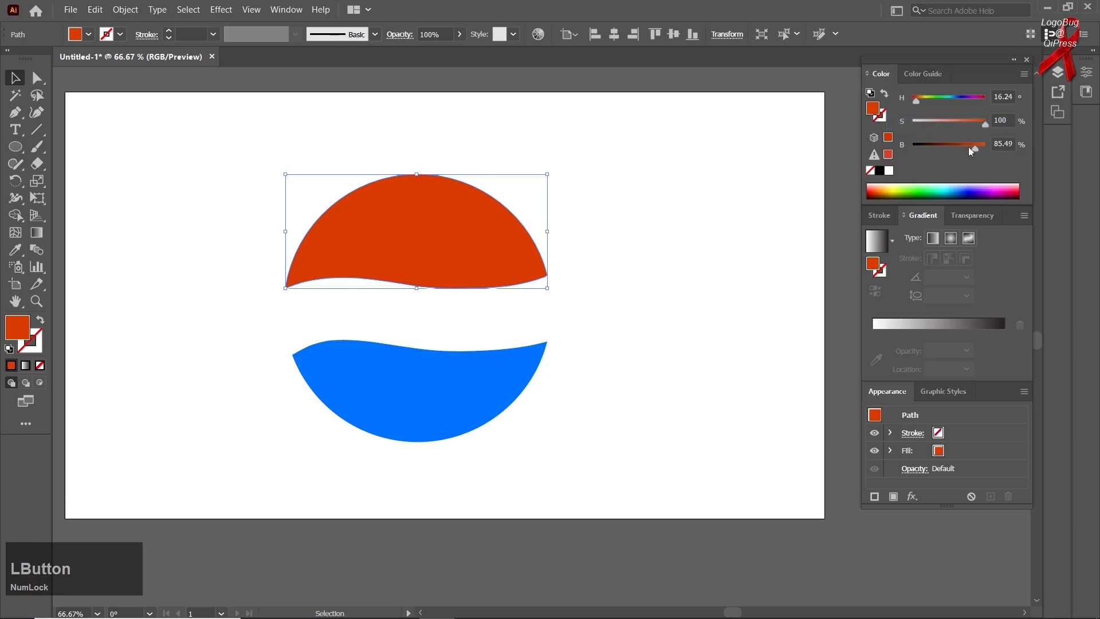
pyautogui.moveTo(969, 148); pyautogui.dragTo(962, 148)
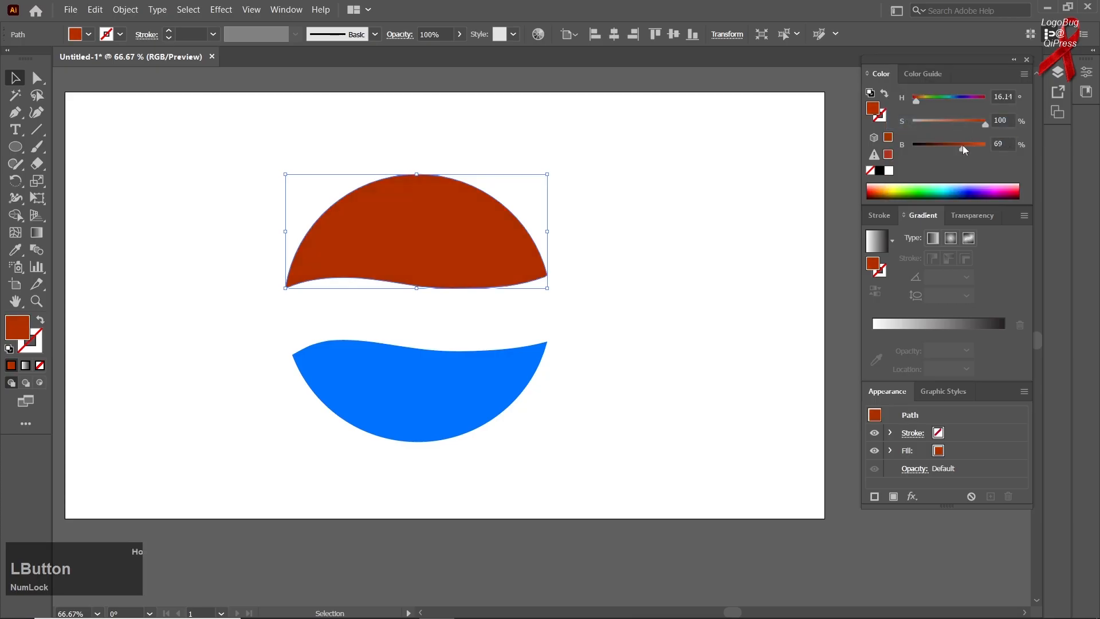
# - Darken the lower blue piece by setting its brightness to 80%
pyautogui.click(562, 396)
pyautogui.click(466, 380)
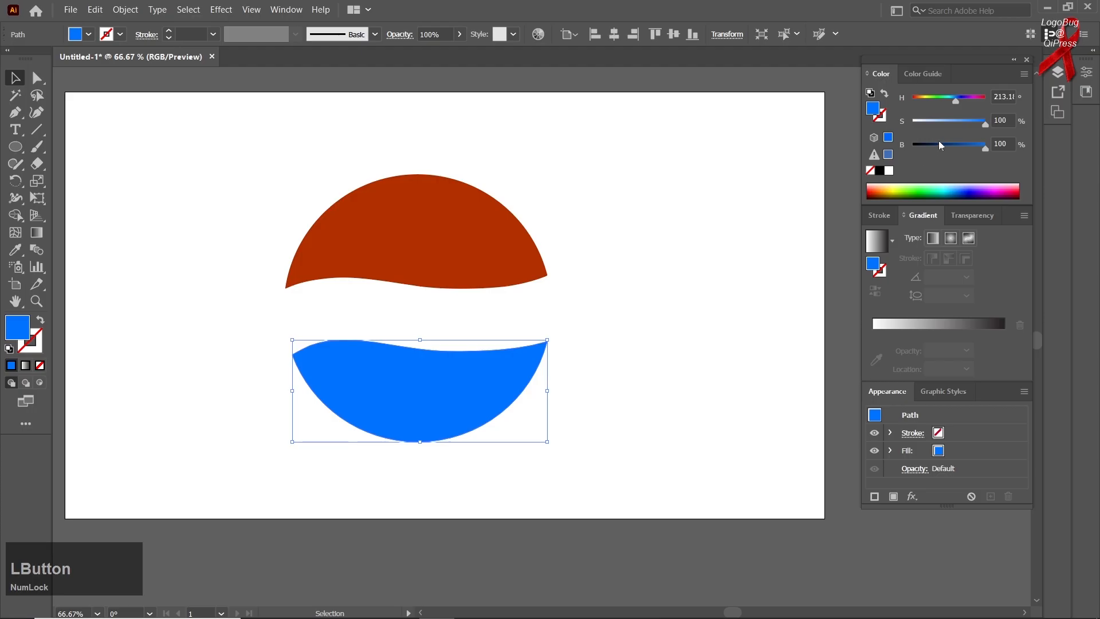
pyautogui.click(973, 148)
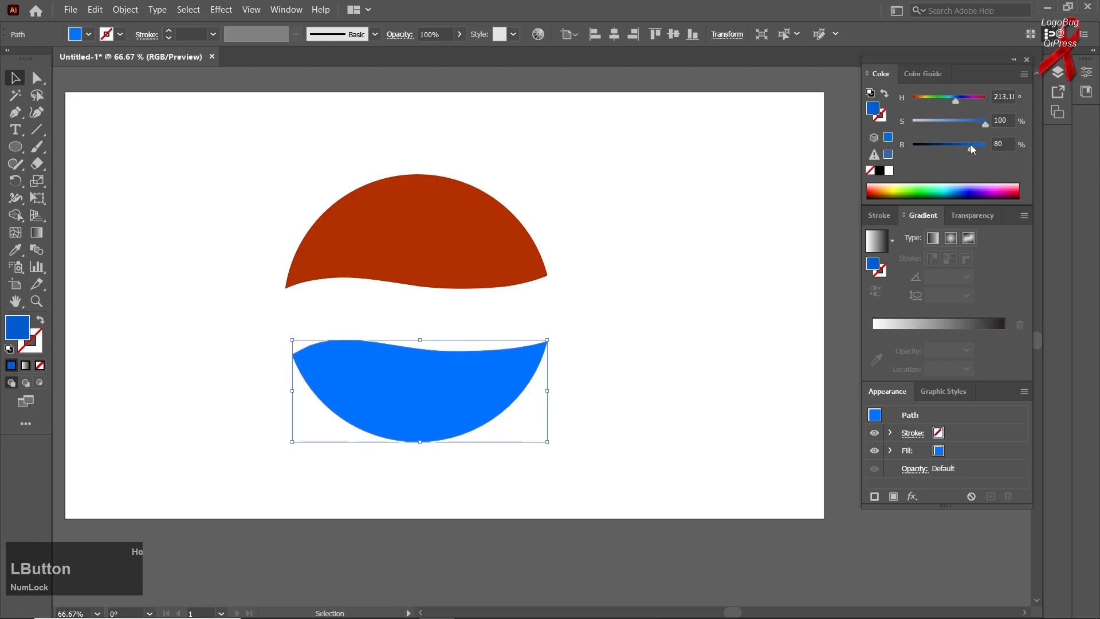
pyautogui.click(118, 253)
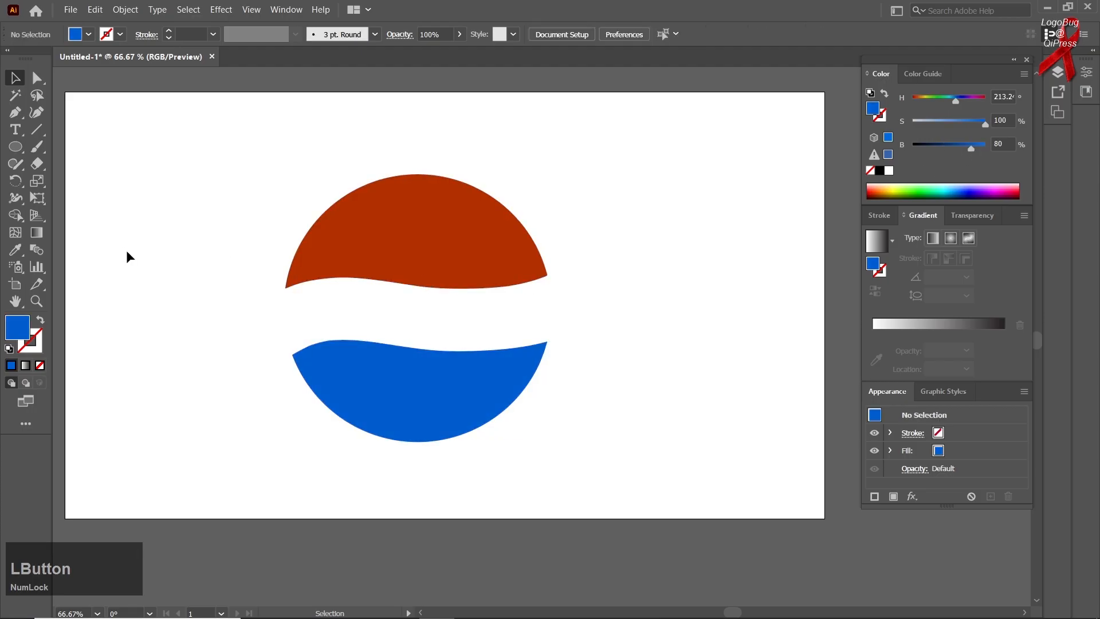
# - Add the point text "PEPSI" on the empty artboard area above the circle with the Type tool
pyautogui.click(18, 133)
pyautogui.rightClick(19, 133)
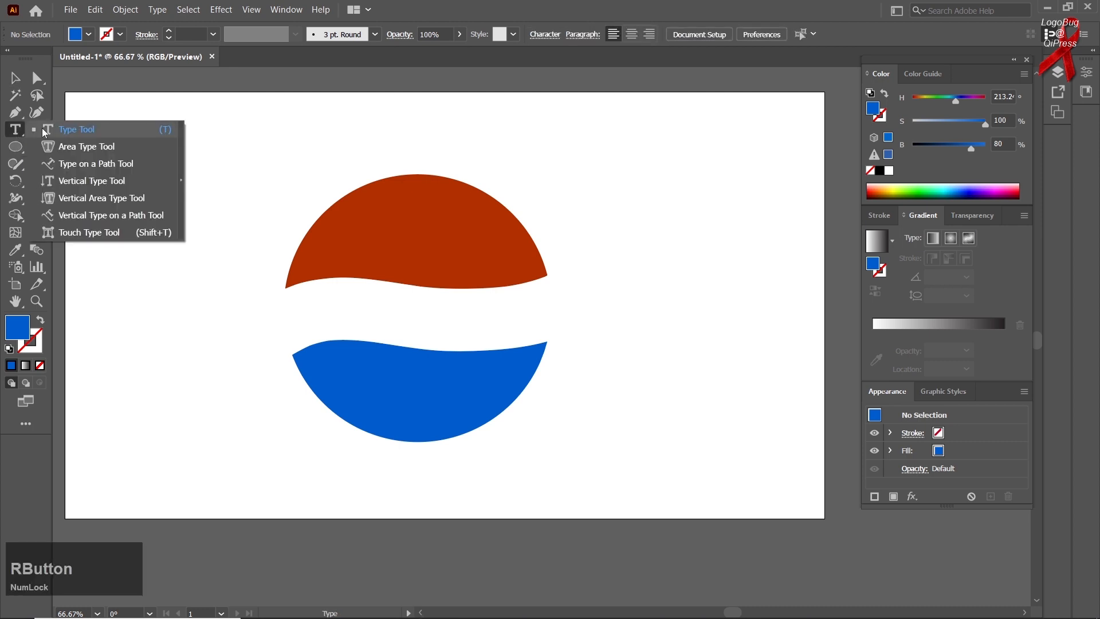
pyautogui.click(44, 131)
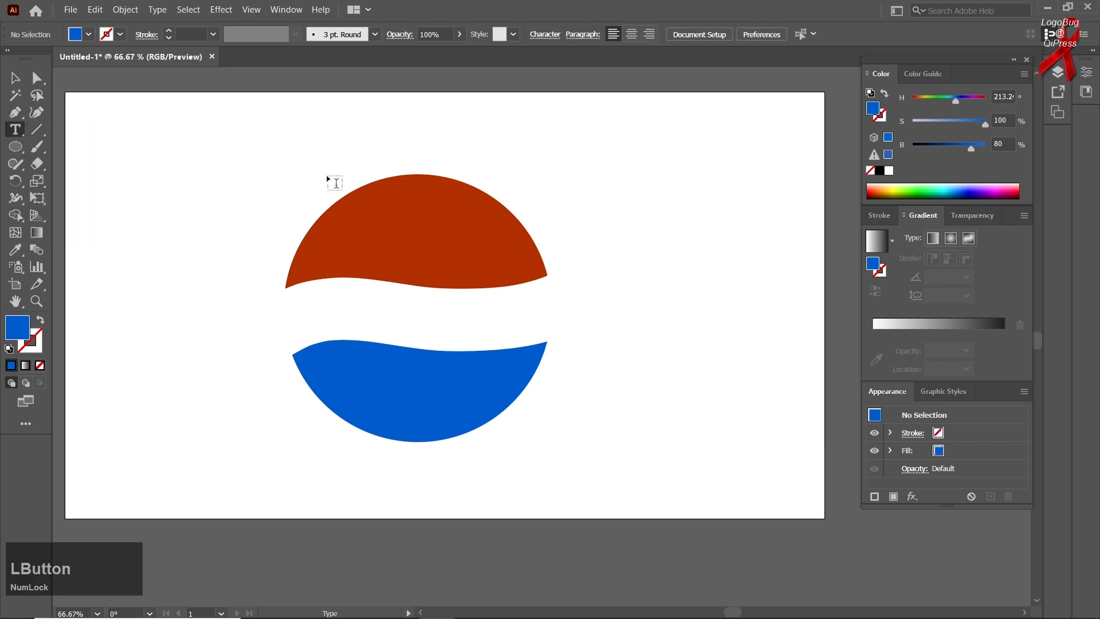
pyautogui.click(213, 139)
pyautogui.press('capslock')
pyautogui.write('PEPSI')
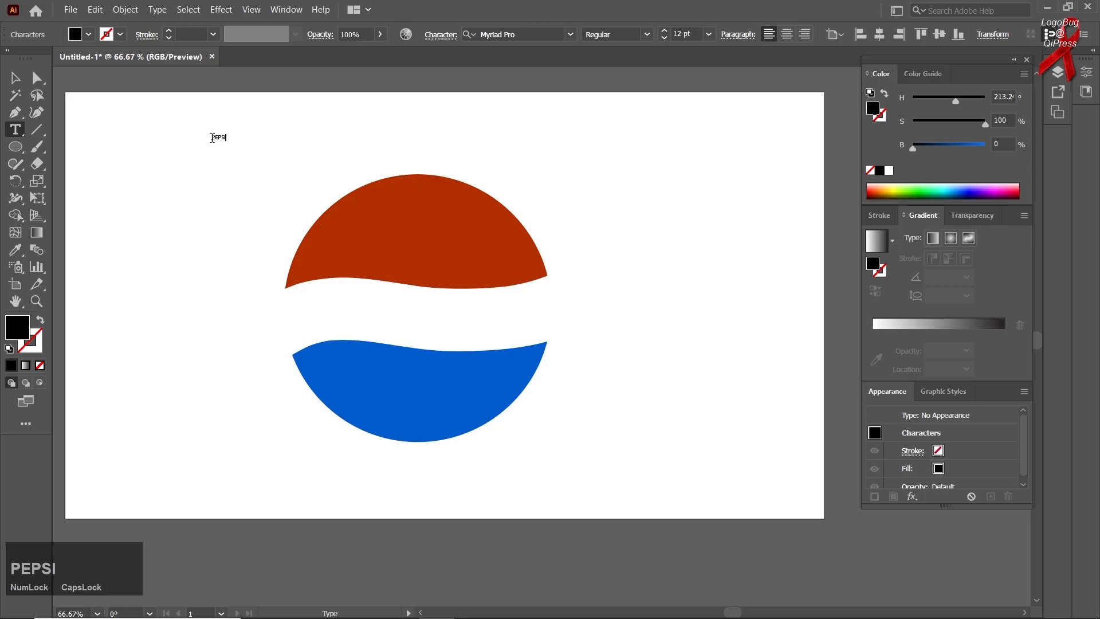
pyautogui.click(16, 77)
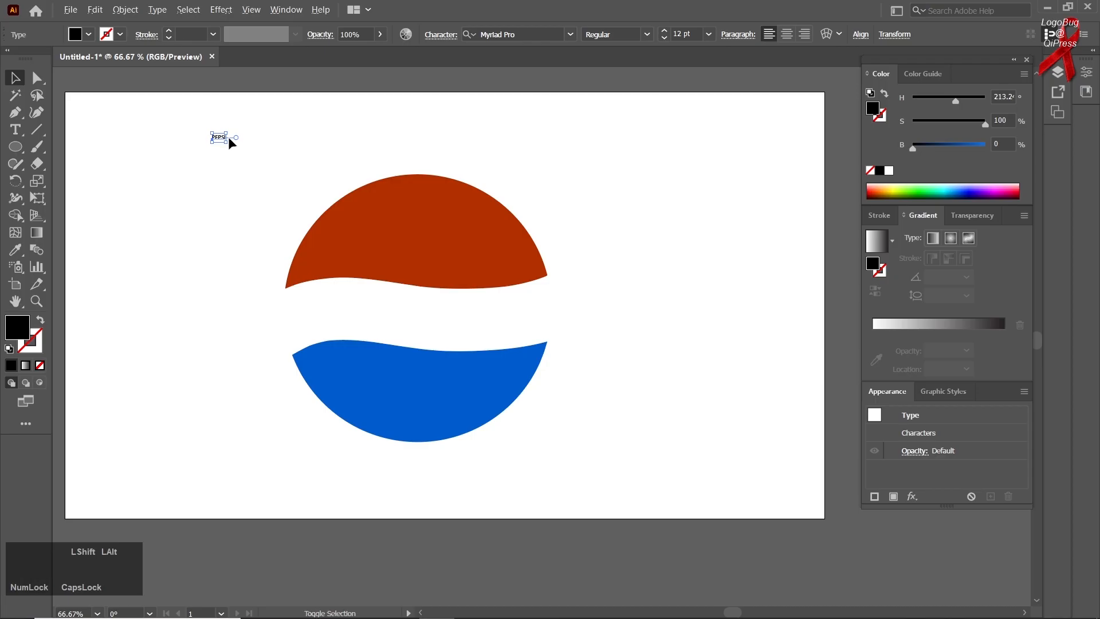
# - Enlarge the PEPSI text to about 112 pt, stretch it slightly wider and place it in the white band between the two pieces
pyautogui.moveTo(226, 140); pyautogui.dragTo(327, 179)
pyautogui.moveTo(276, 143); pyautogui.dragTo(462, 327)
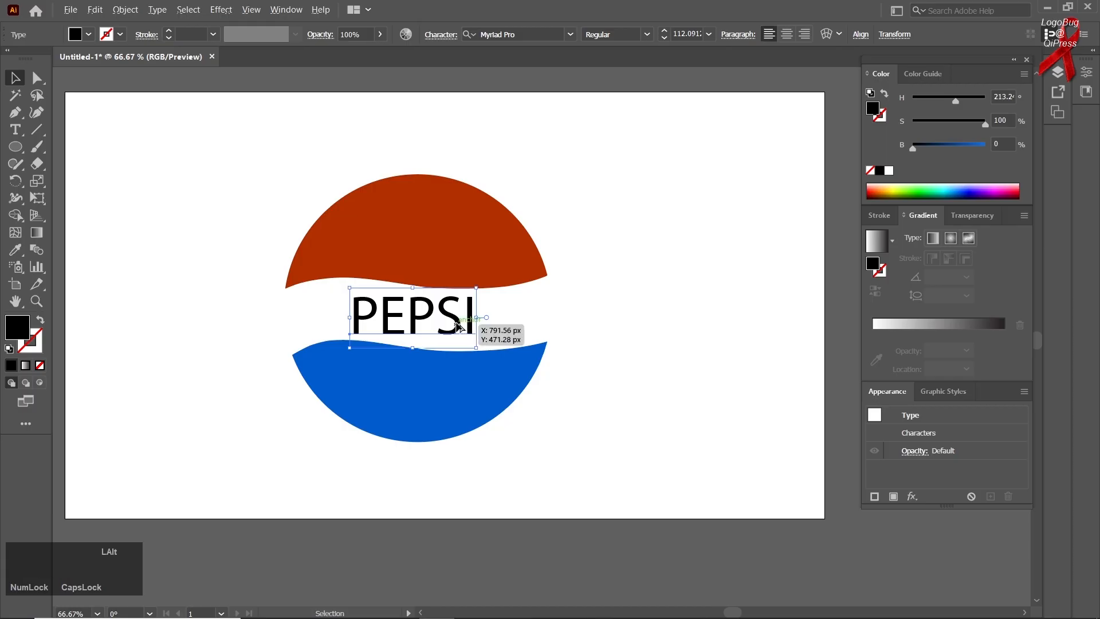
pyautogui.scroll(1, 459, 328)
pyautogui.moveTo(489, 315); pyautogui.dragTo(505, 314)
pyautogui.click(184, 314)
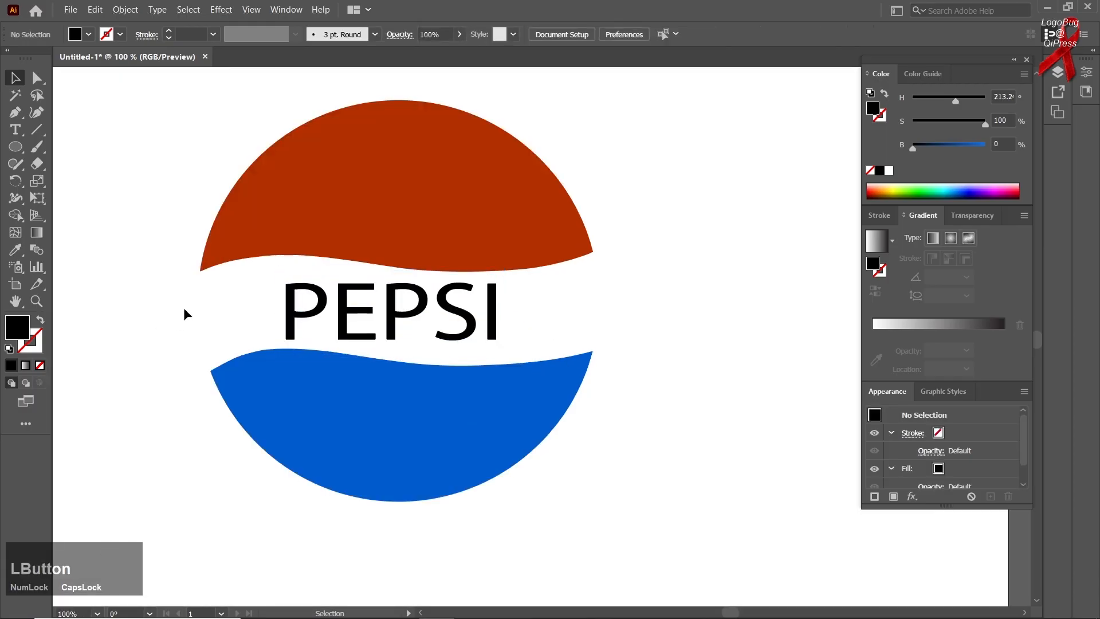
# - Align the red and blue pieces on their horizontal centers and group them
pyautogui.scroll(-1, 184, 314)
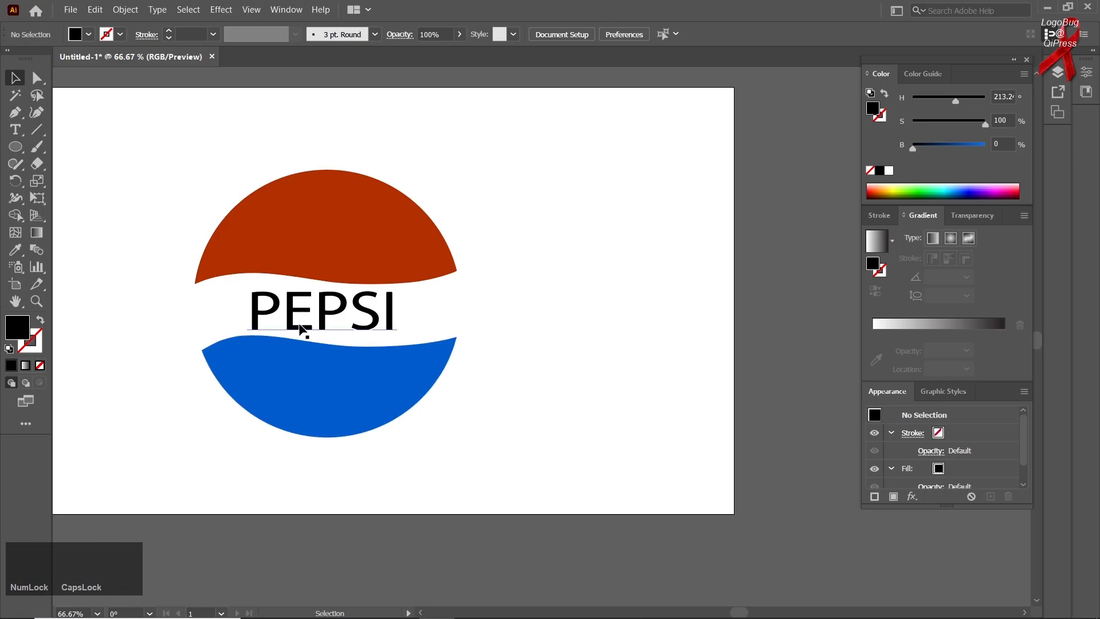
pyautogui.click(302, 328)
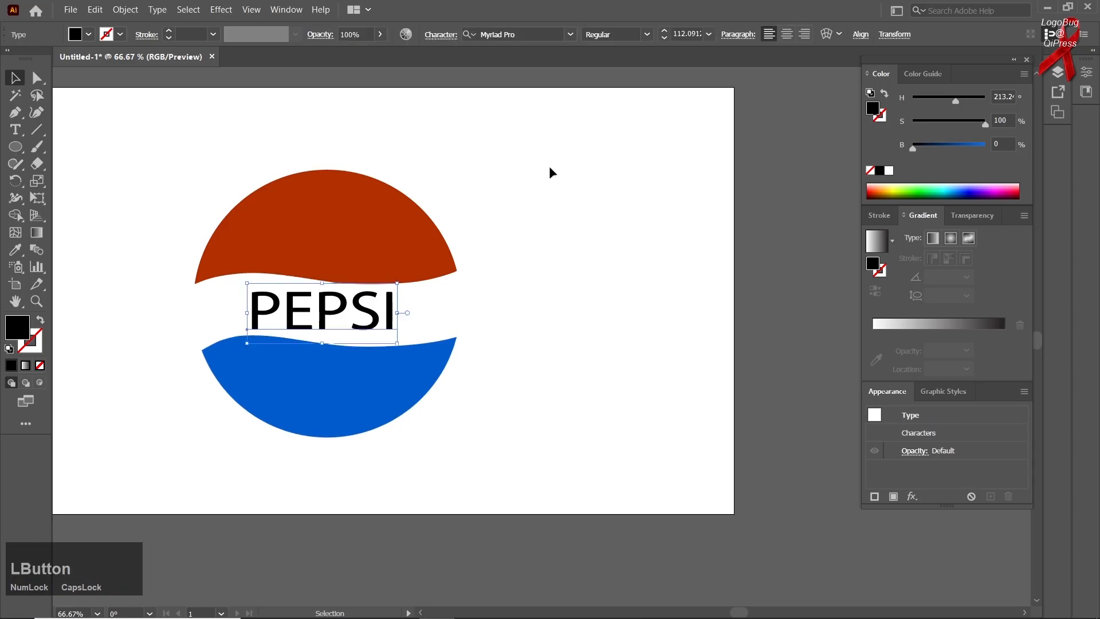
pyautogui.moveTo(548, 169); pyautogui.dragTo(421, 396)
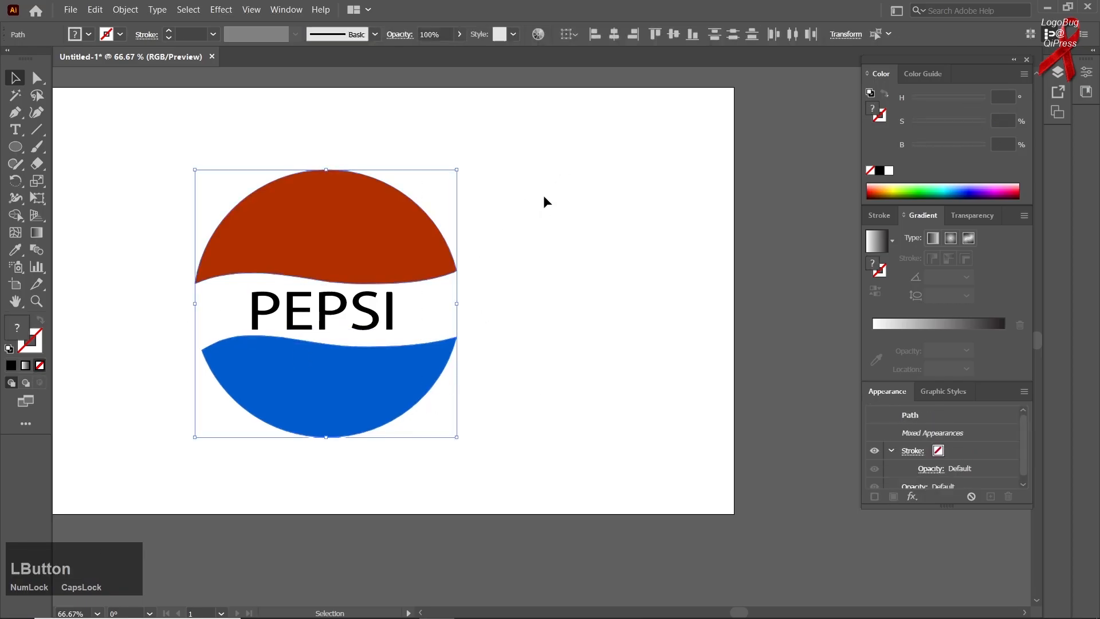
pyautogui.click(617, 39)
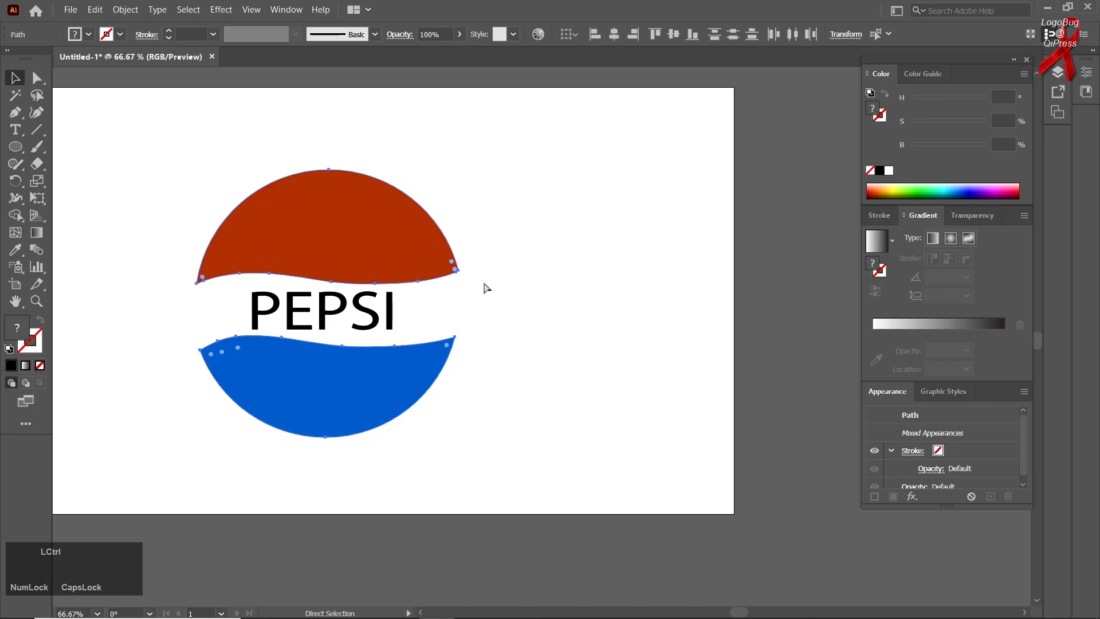
pyautogui.hotkey('ctrl', 'g')
pyautogui.click(567, 199)
# - Recolor the PEPSI text dark purple with 100% saturation and 66.67% brightness
pyautogui.click(344, 320)
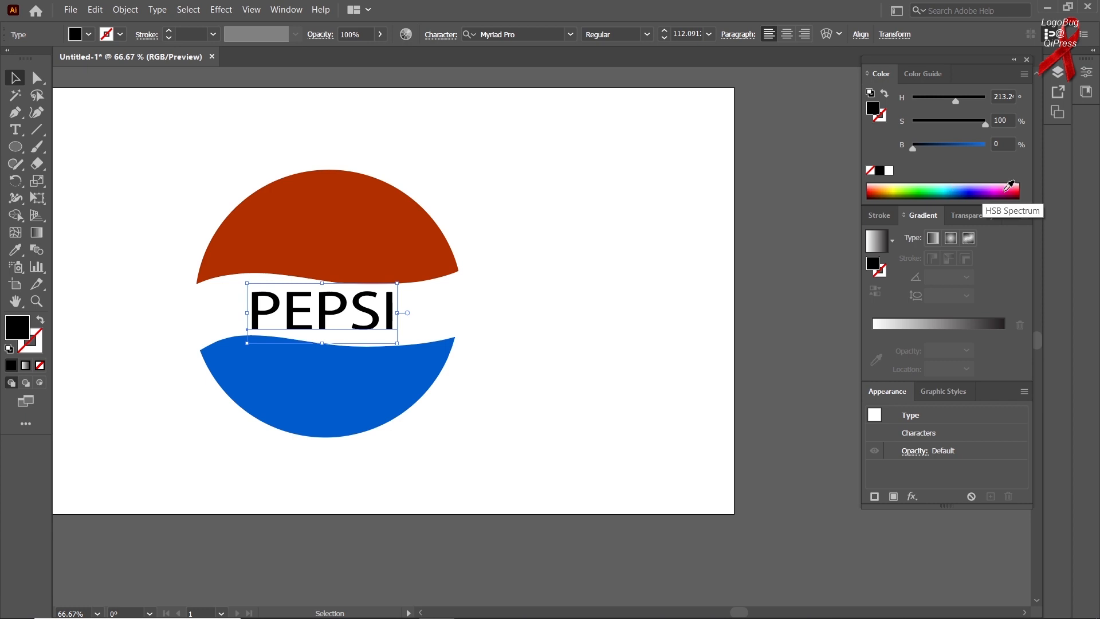
pyautogui.click(1018, 185)
pyautogui.moveTo(1007, 193); pyautogui.dragTo(982, 194)
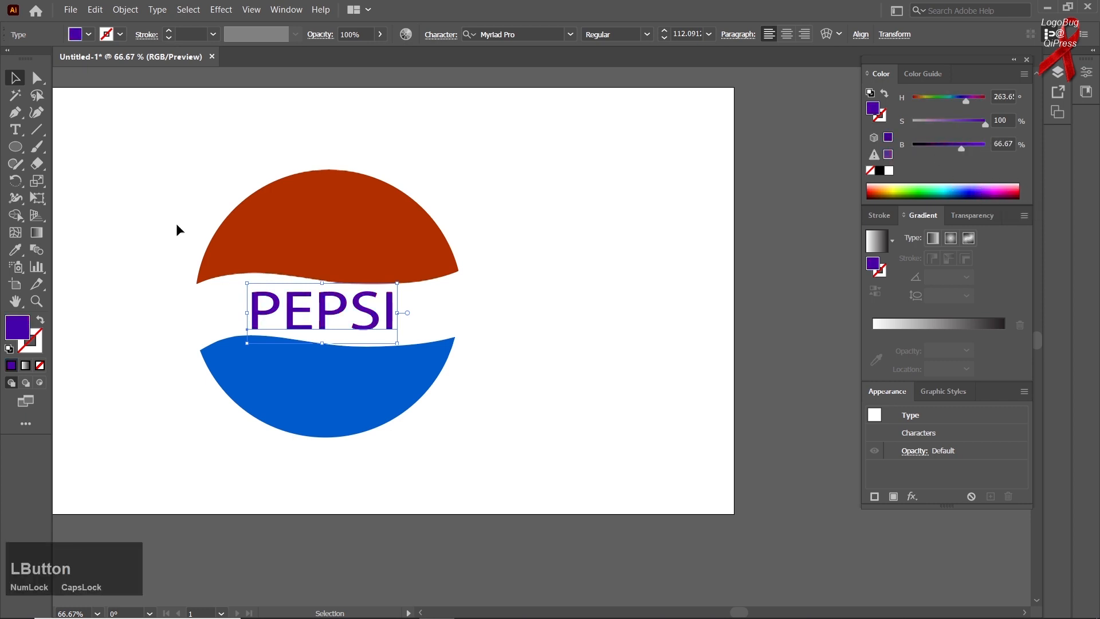
# - Deselect the PEPSI text and ungroup the red and blue pieces
pyautogui.click(175, 258)
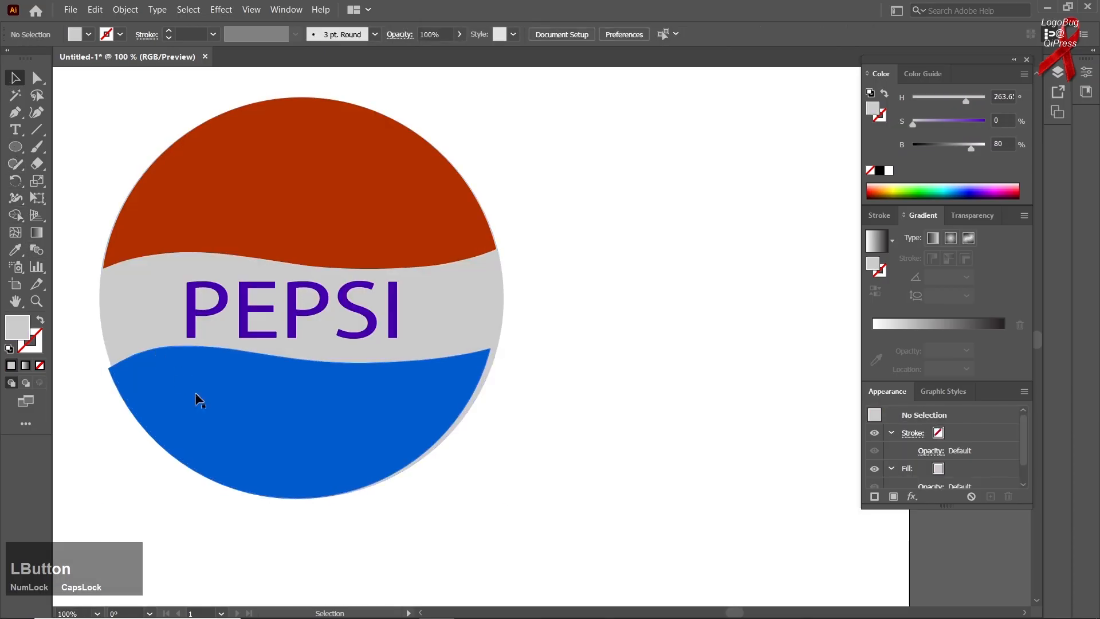
pyautogui.click(274, 427)
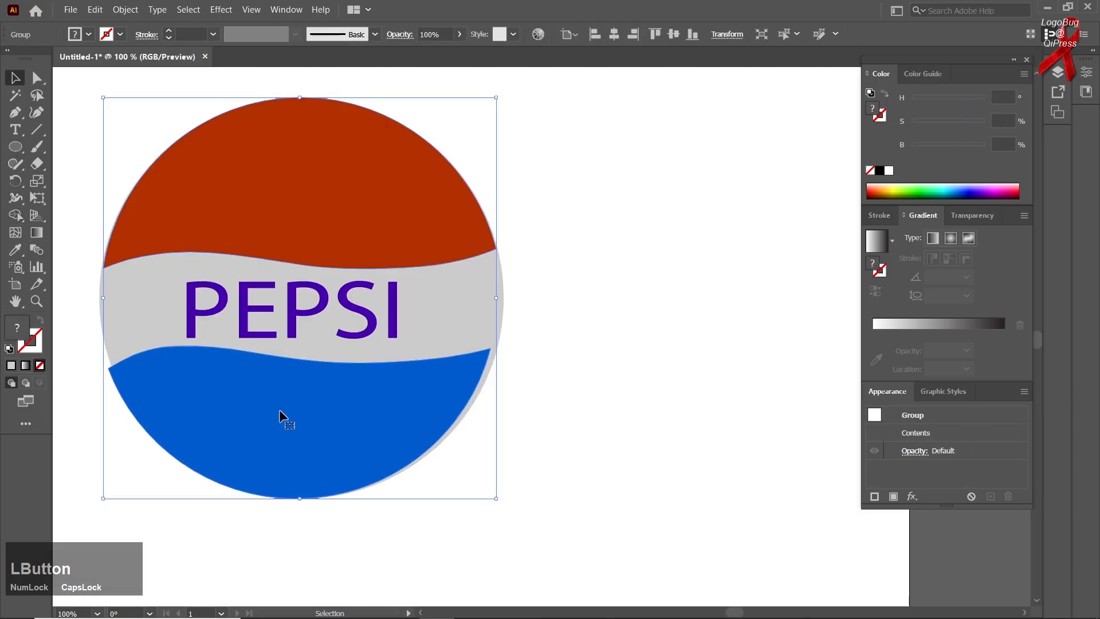
pyautogui.rightClick(280, 414)
pyautogui.click(336, 300)
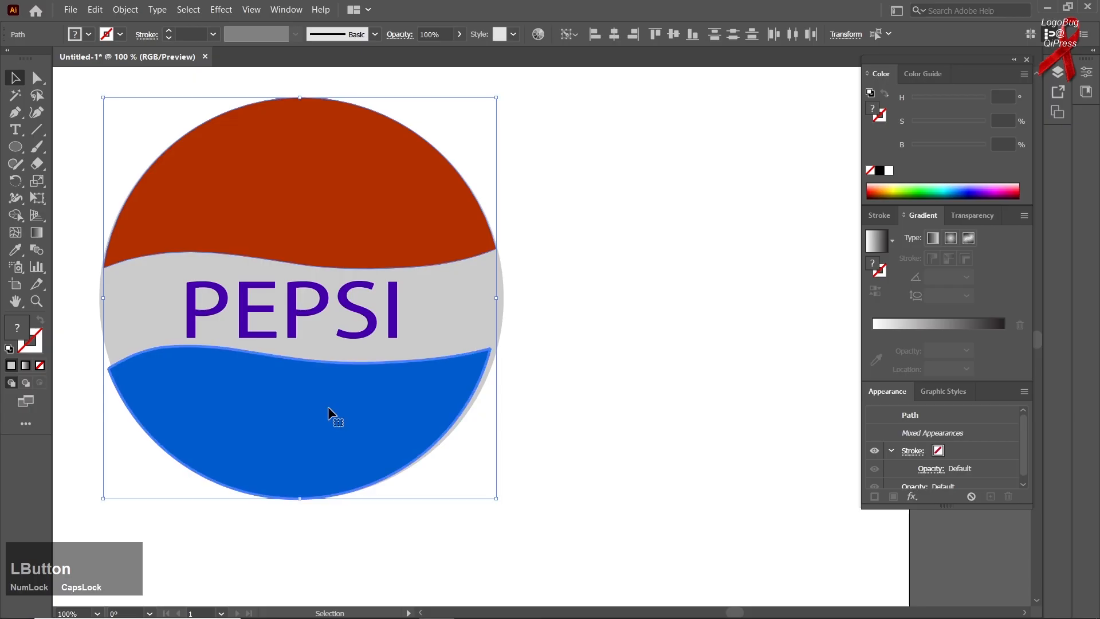
# - Nudge both pieces sideways until the blue piece fits the lower edge of the gray circle behind it
pyautogui.press('Right')
pyautogui.press('Right')
pyautogui.press('Right')
pyautogui.press('Right')
pyautogui.press('Right')
pyautogui.press('Right')
pyautogui.press('Right')
pyautogui.press('Right')
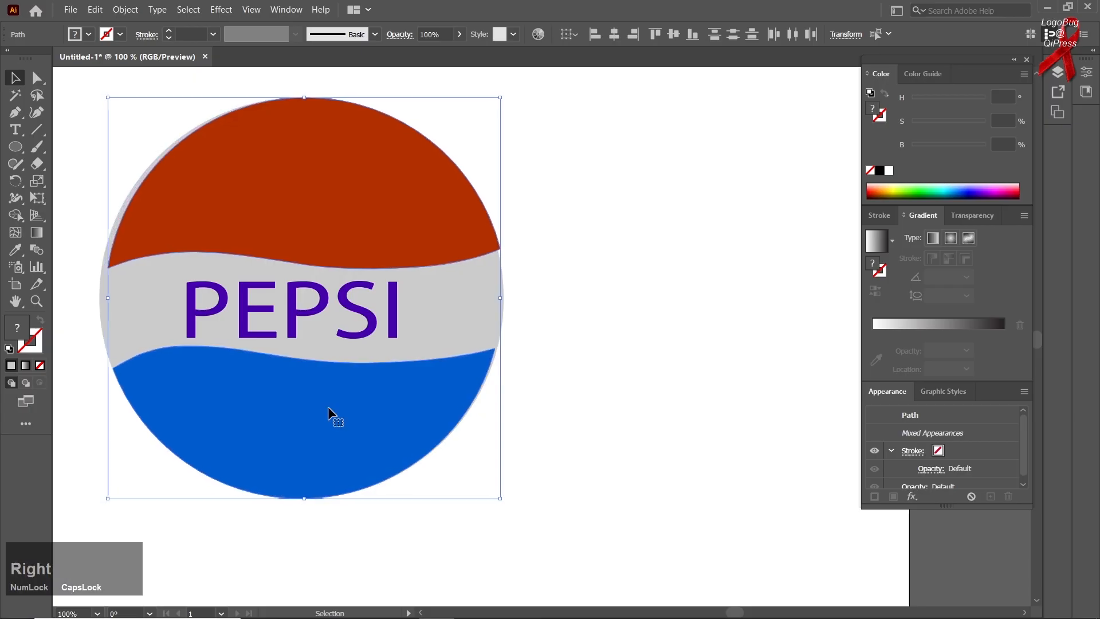
pyautogui.click(641, 444)
pyautogui.click(409, 393)
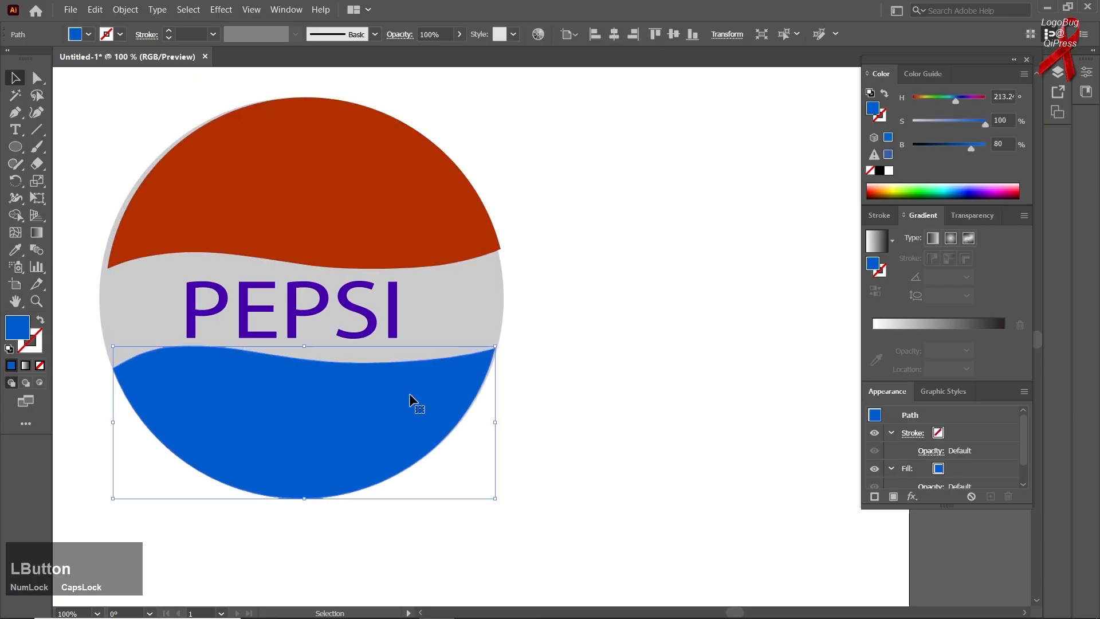
pyautogui.press('Right')
pyautogui.press('Left')
pyautogui.press('Left')
# - Nudge the red piece back to the left until its arc follows the gray circle's upper edge
pyautogui.click(393, 194)
pyautogui.press('Left')
pyautogui.press('Left')
pyautogui.press('Left')
pyautogui.press('Left')
pyautogui.press('Left')
pyautogui.press('Left')
pyautogui.press('Left')
pyautogui.press('Left')
pyautogui.press('Left')
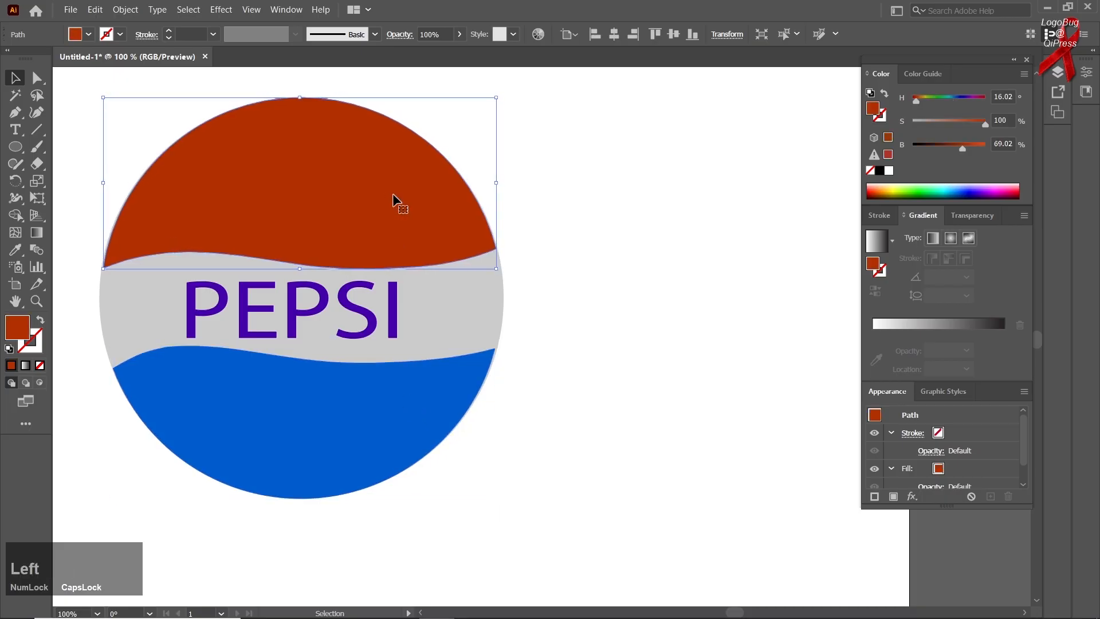
pyautogui.press('Right')
pyautogui.click(650, 324)
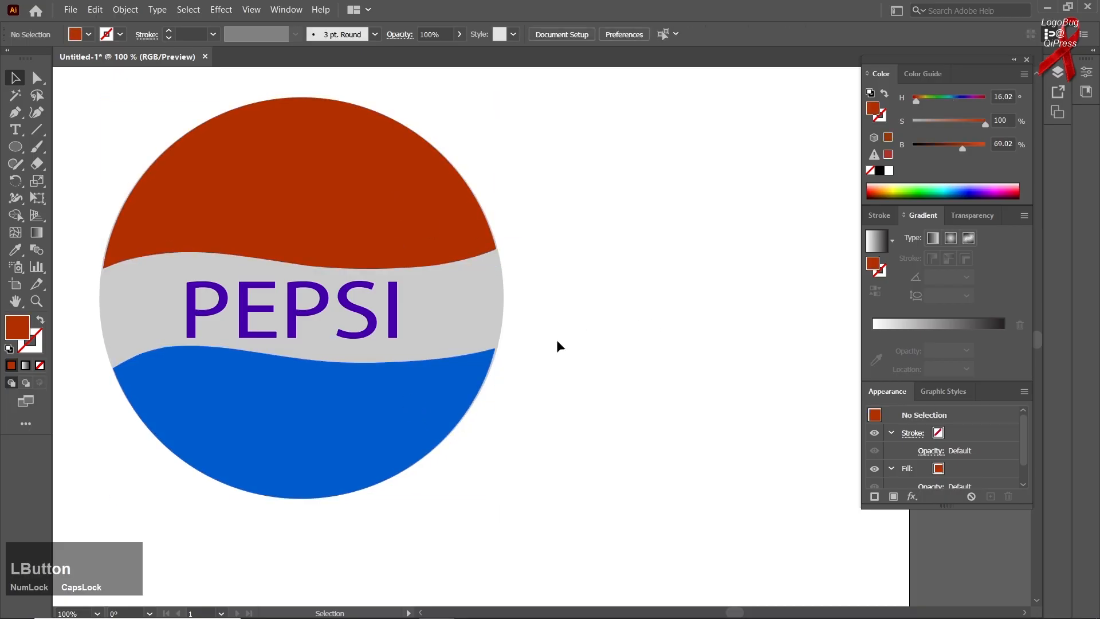
# - Move the PEPSI text slightly up and to the right to center it in the gray wavy band
pyautogui.scroll(-1, 469, 364)
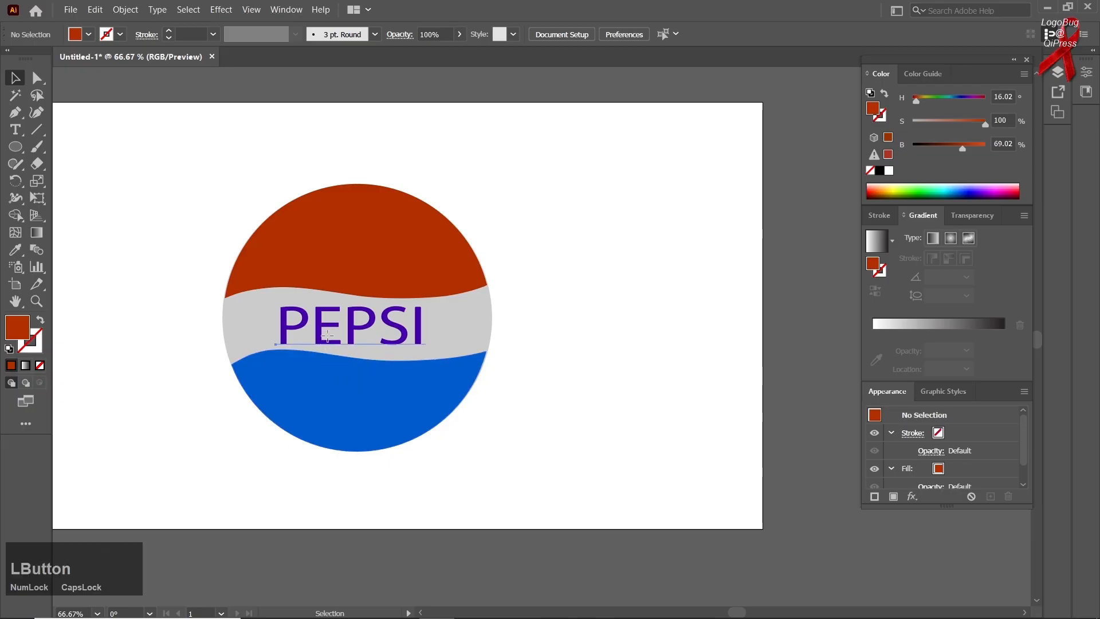
pyautogui.moveTo(326, 334); pyautogui.dragTo(331, 332)
pyautogui.click(559, 454)
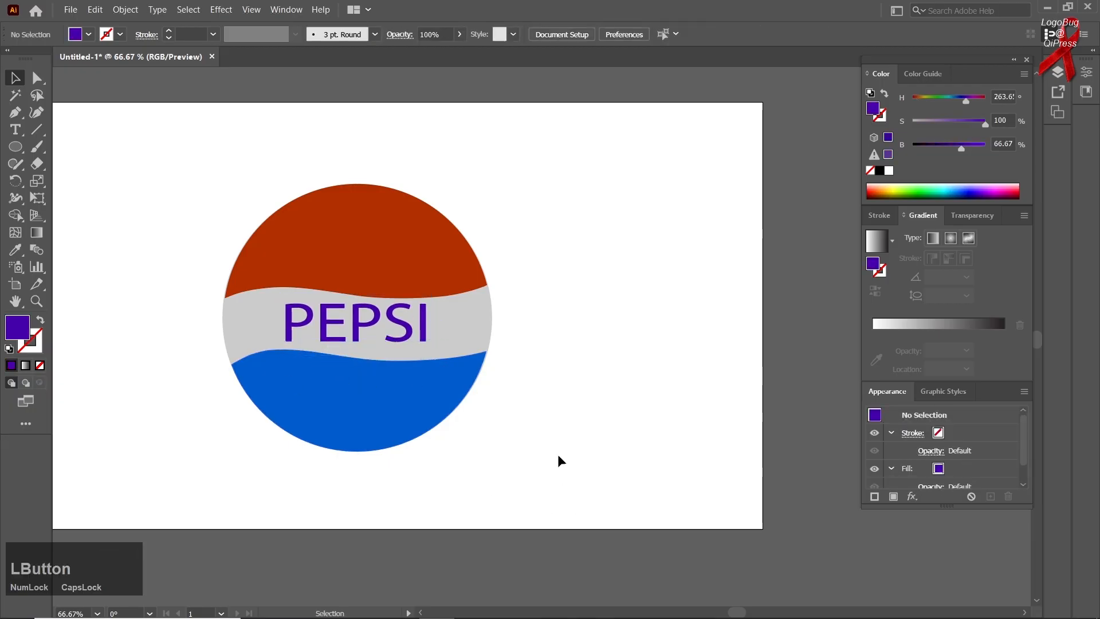
# - Lighten the gray circle to 87.84% brightness and recolor the PEPSI text dark gray with 0% saturation and 23.92% brightness
pyautogui.click(464, 307)
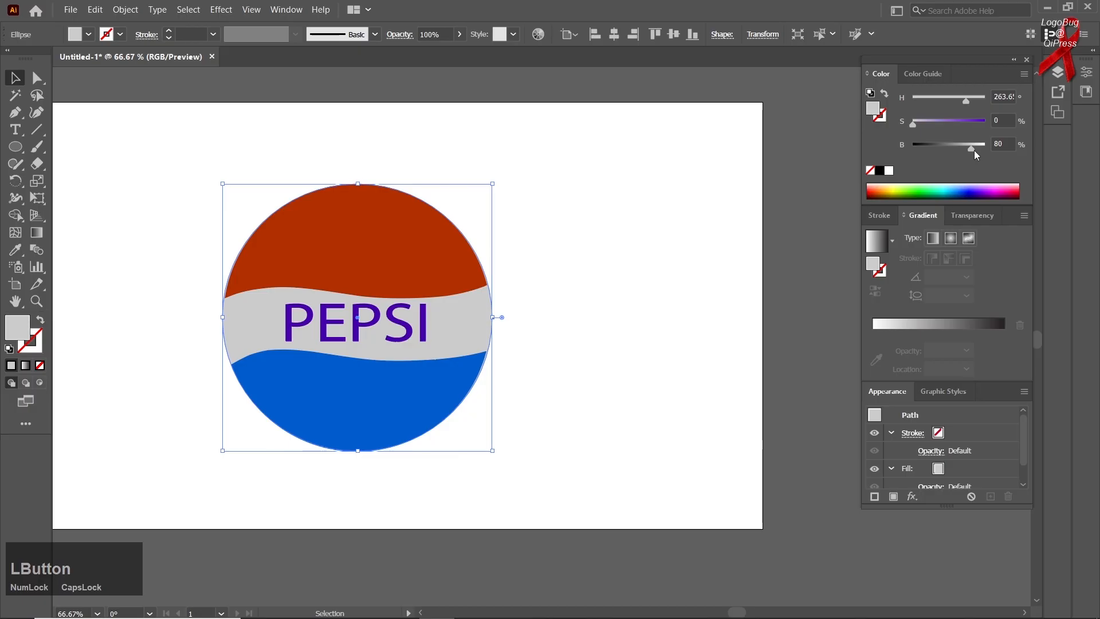
pyautogui.moveTo(978, 150); pyautogui.dragTo(975, 156)
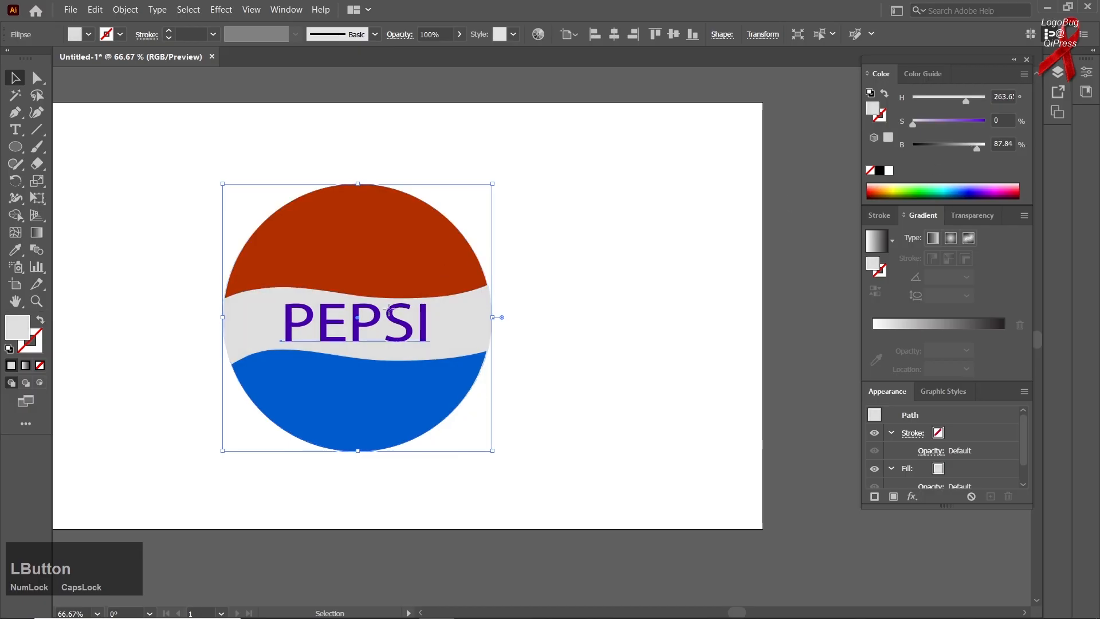
pyautogui.click(395, 318)
pyautogui.click(889, 171)
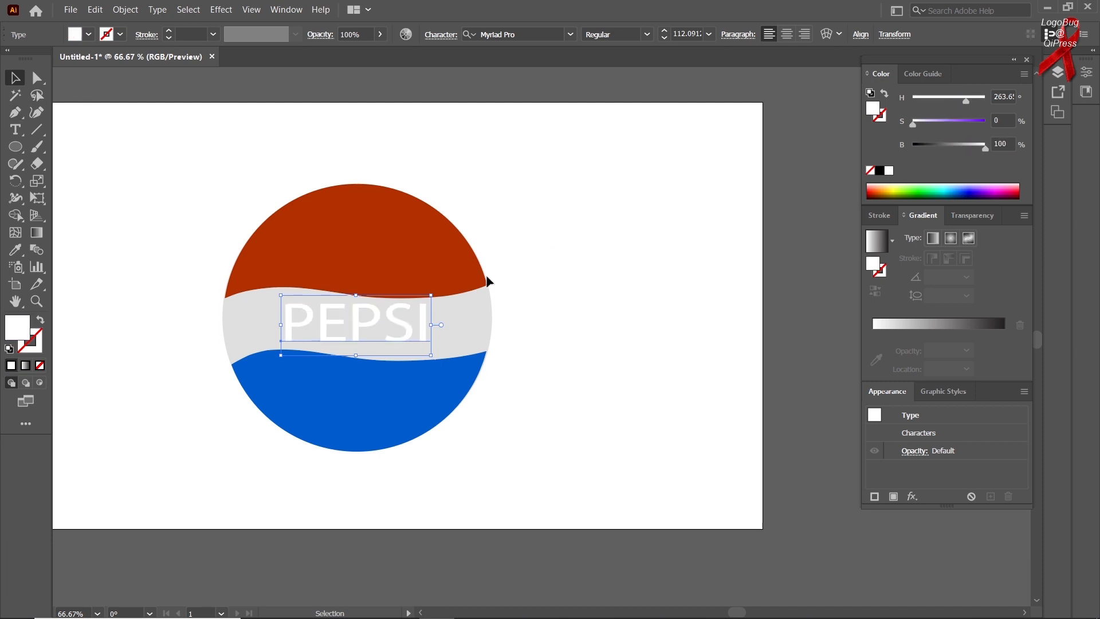
pyautogui.moveTo(978, 147); pyautogui.dragTo(930, 147)
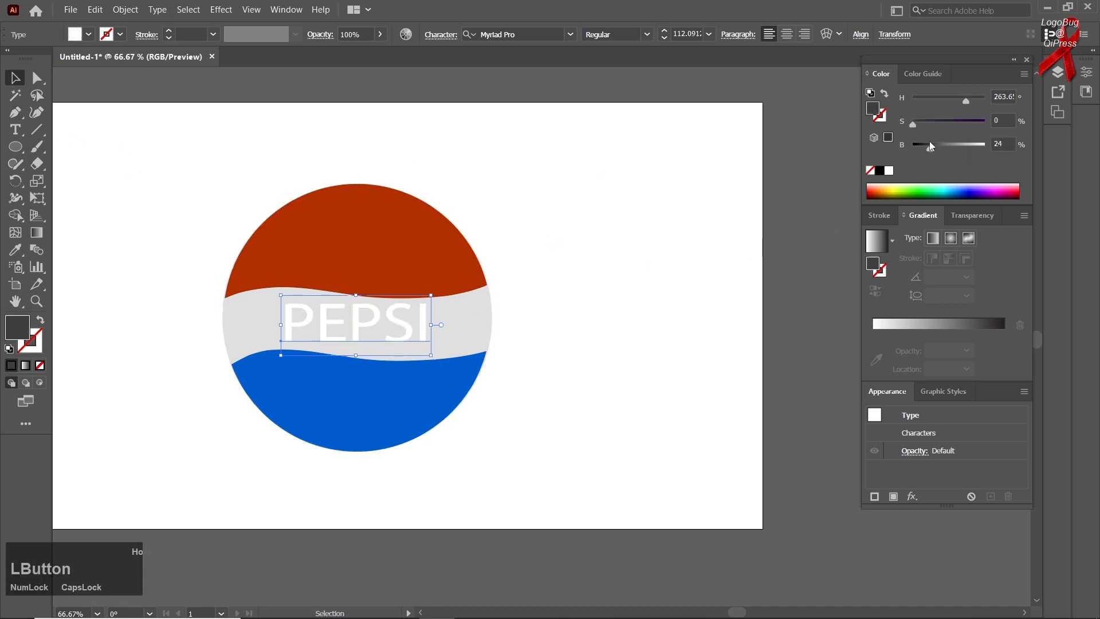
pyautogui.click(128, 167)
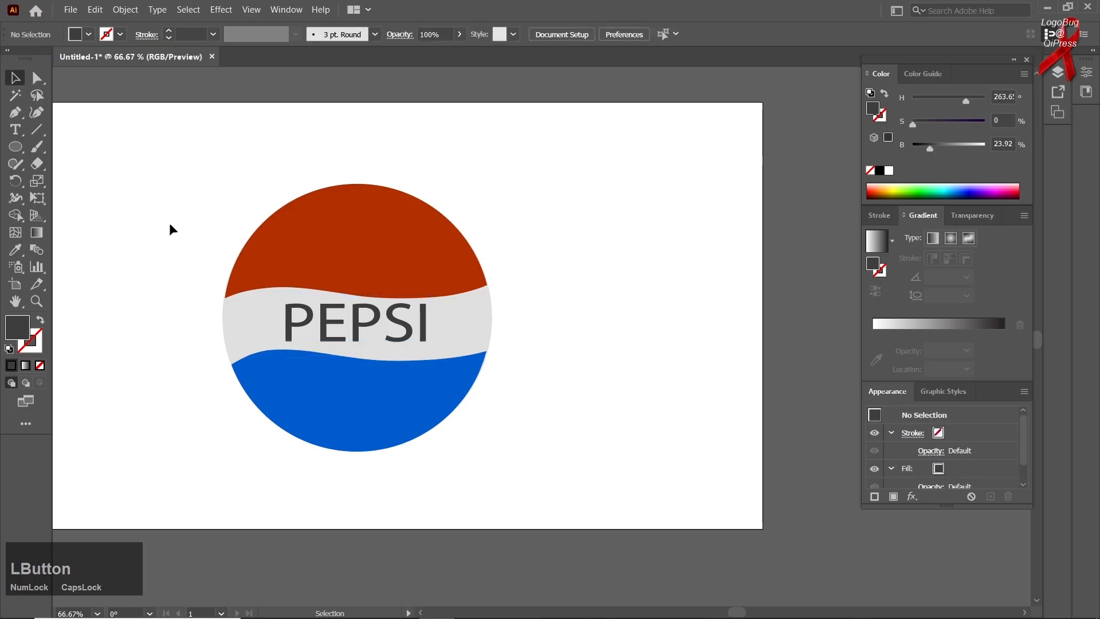
# - Select all the logo artwork and delete it from the artboard
pyautogui.hotkey('ctrl', '-')
pyautogui.hotkey('ctrl', 'a')
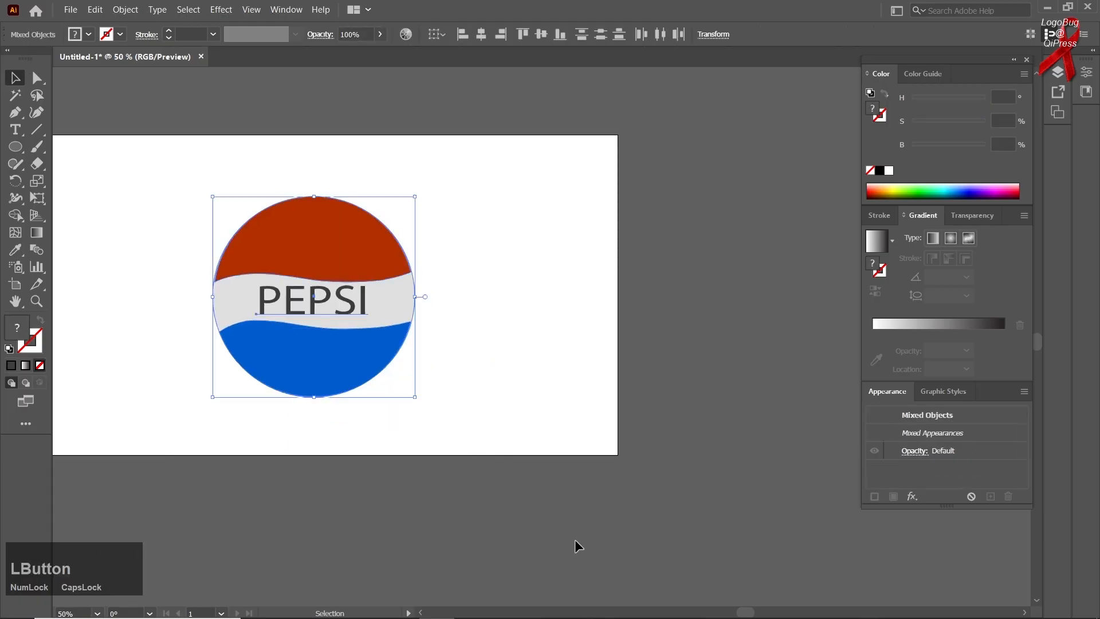
pyautogui.press('Delete')
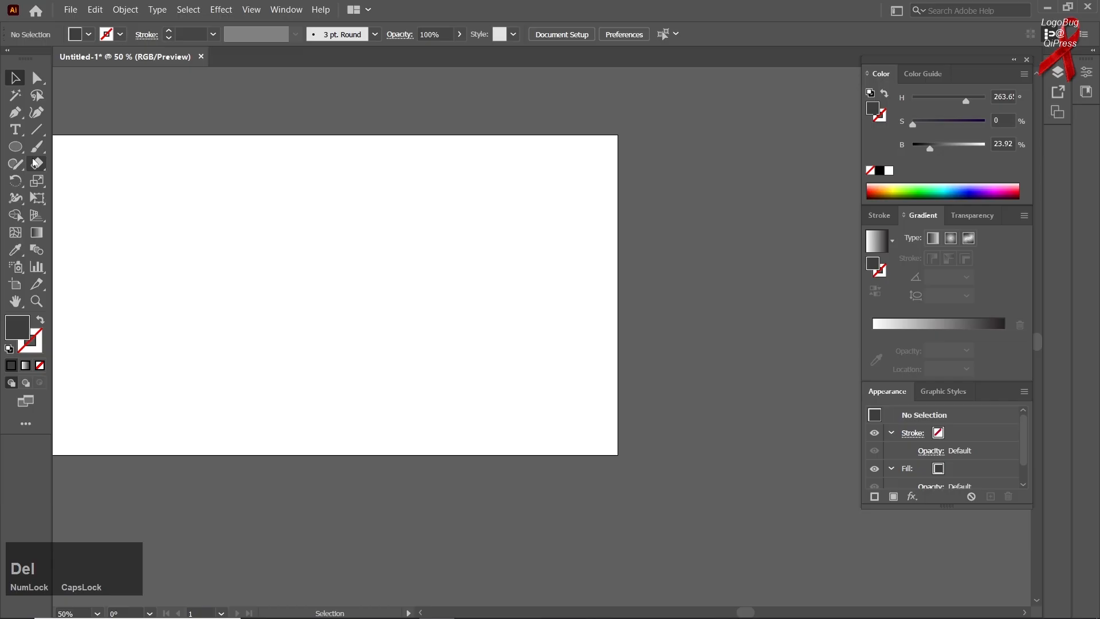
# - Draw a large dark gray square with the Rectangle tool and shift it down and right on the artboard
pyautogui.rightClick(16, 147)
pyautogui.click(52, 149)
pyautogui.moveTo(263, 266); pyautogui.dragTo(385, 387)
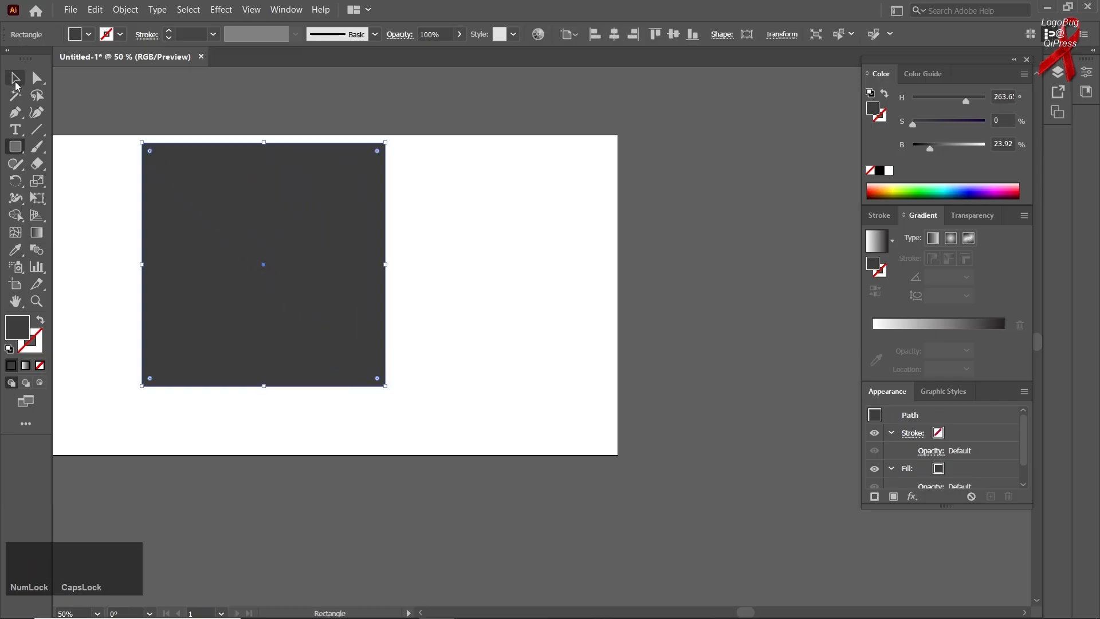
pyautogui.click(16, 84)
pyautogui.moveTo(249, 258); pyautogui.dragTo(290, 279)
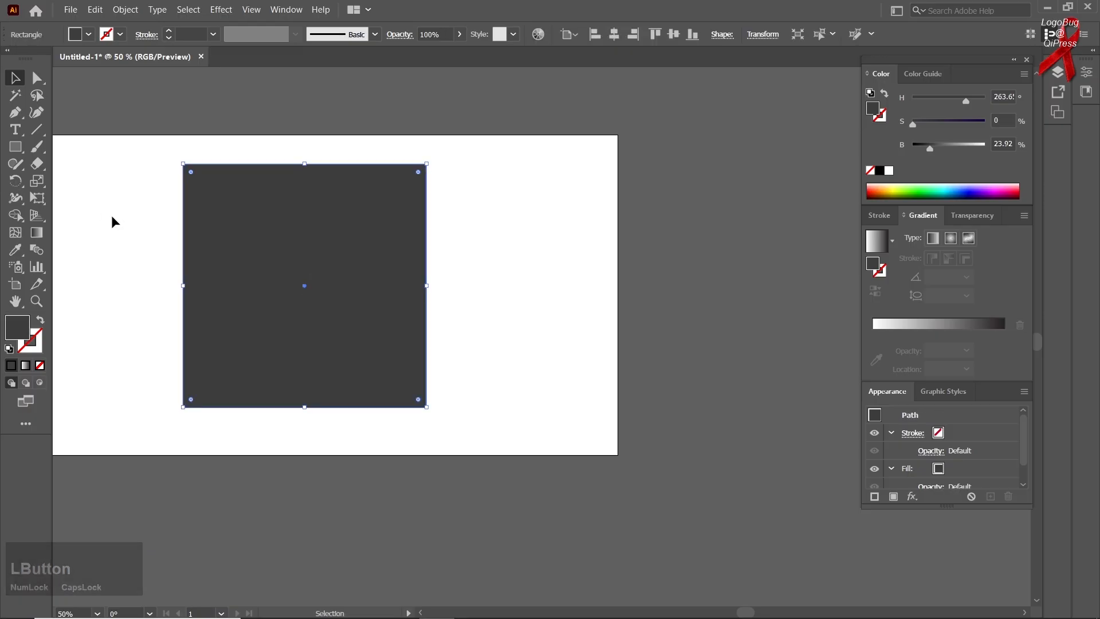
# - Choose the Eraser tool and recolor the selected square dark crimson with 100% saturation and 48.63% brightness
pyautogui.rightClick(37, 163)
pyautogui.click(69, 166)
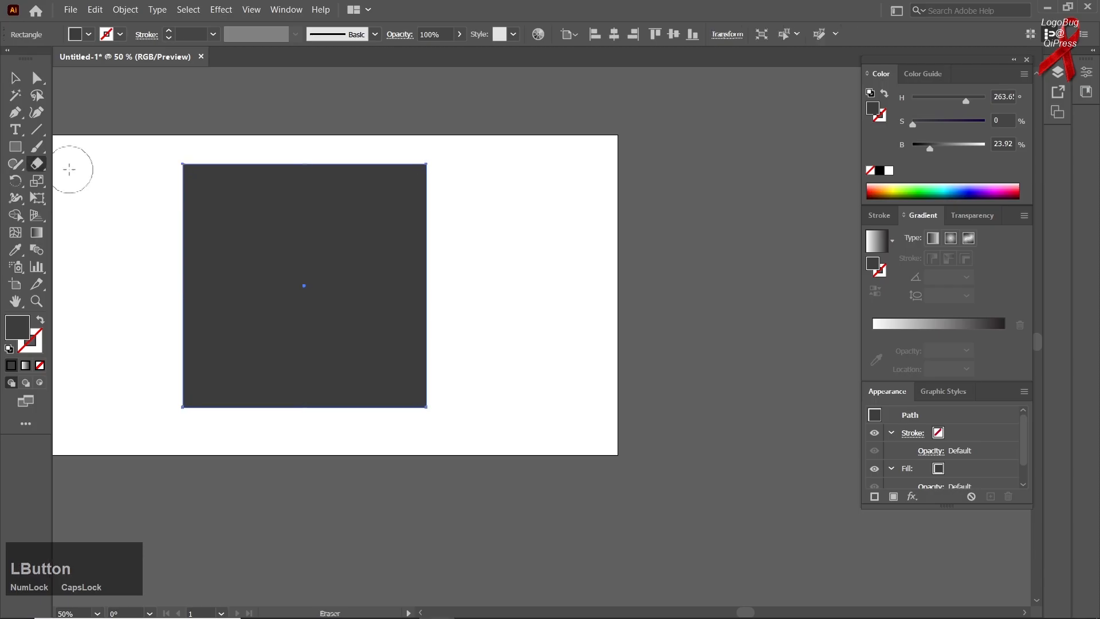
pyautogui.doubleClick(17, 328)
pyautogui.moveTo(676, 192); pyautogui.dragTo(649, 251)
pyautogui.click(807, 164)
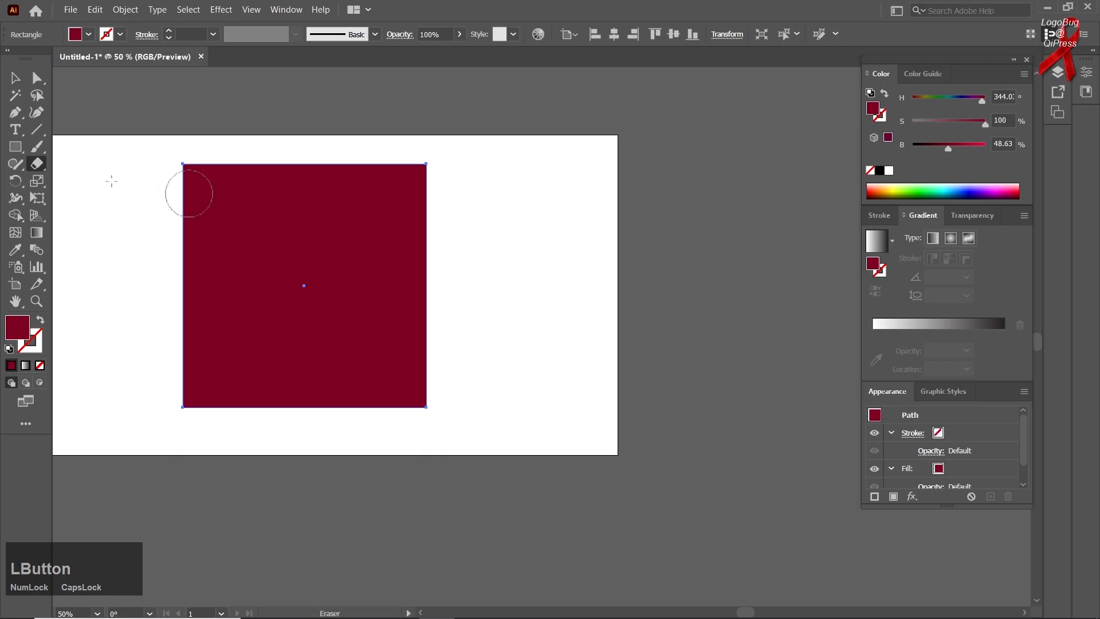
# - Set the Eraser tool size to 46 pt
pyautogui.doubleClick(42, 166)
pyautogui.moveTo(652, 322); pyautogui.dragTo(628, 332)
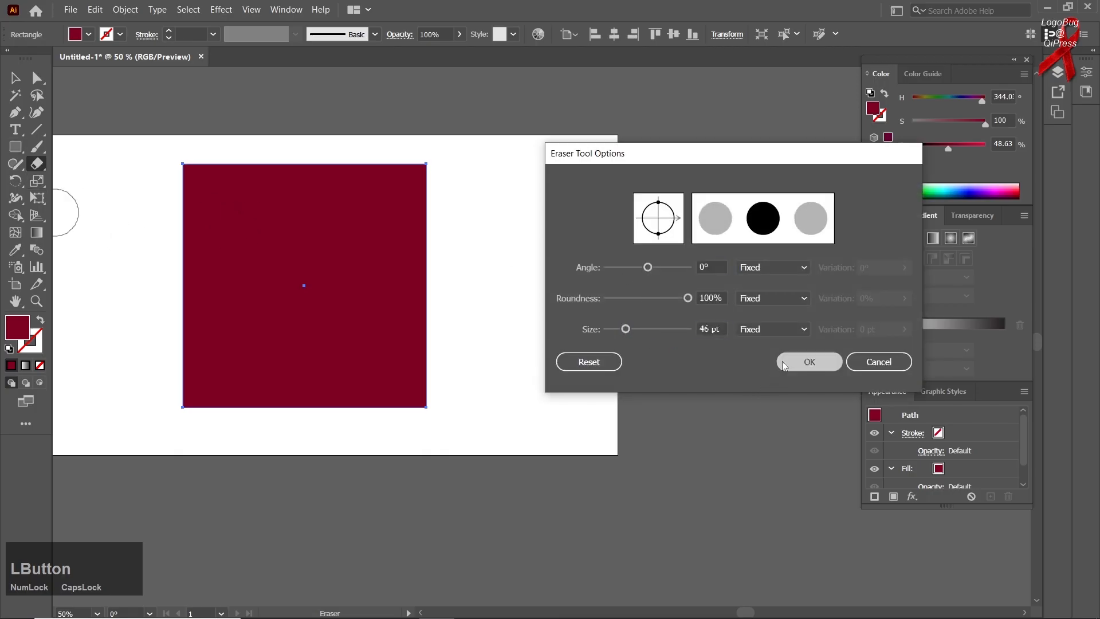
pyautogui.click(808, 363)
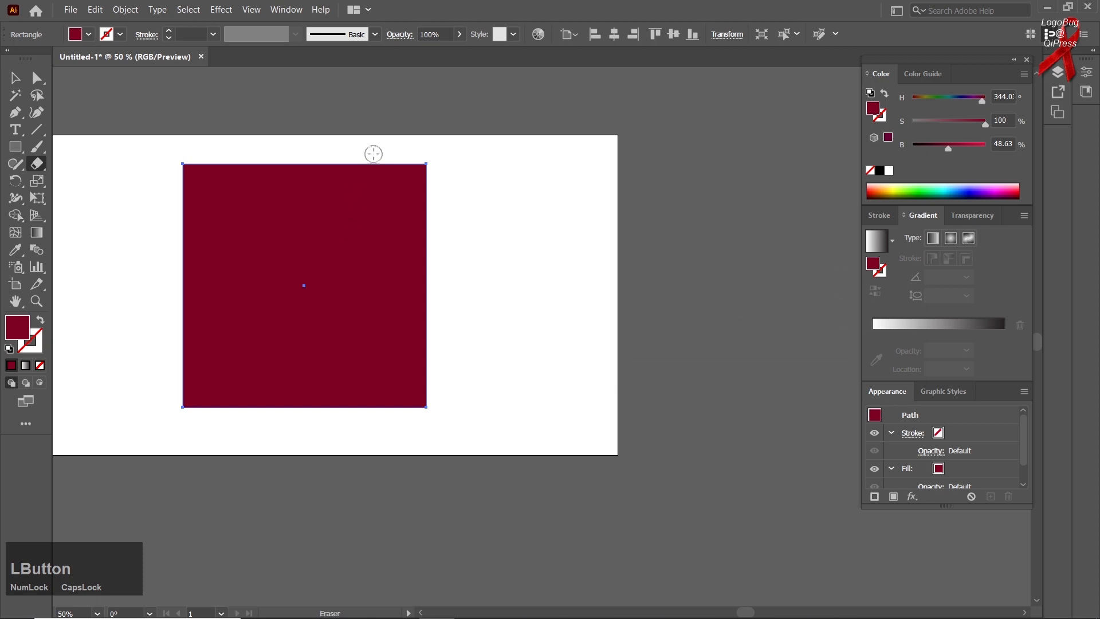
# - Erase six vertical strips through the full height of the crimson square, undoing and redrawing any stroke that goes wrong
pyautogui.moveTo(387, 147); pyautogui.dragTo(374, 406)
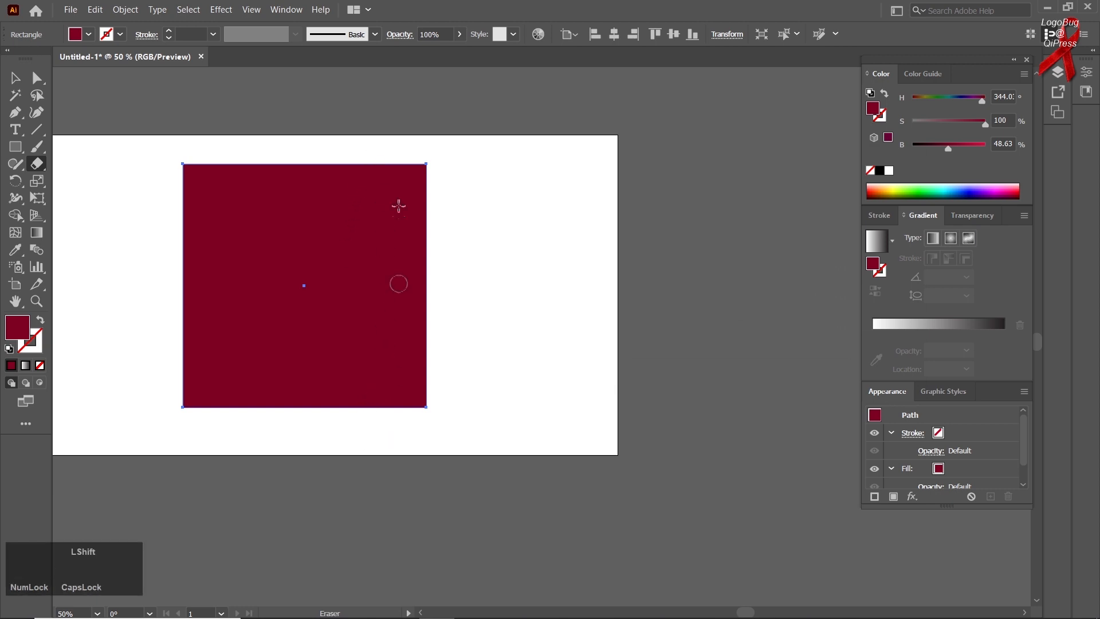
pyautogui.moveTo(396, 144); pyautogui.dragTo(411, 415)
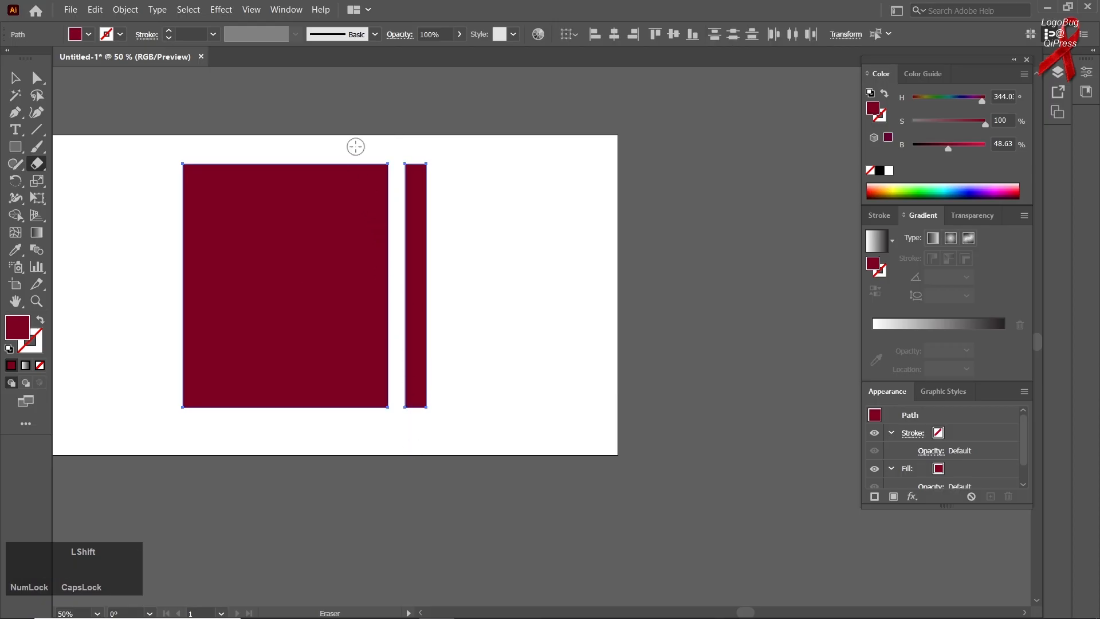
pyautogui.moveTo(356, 148); pyautogui.dragTo(308, 195)
pyautogui.hotkey('ctrl', 'z')
pyautogui.moveTo(354, 155); pyautogui.dragTo(365, 422)
pyautogui.moveTo(316, 152); pyautogui.dragTo(315, 424)
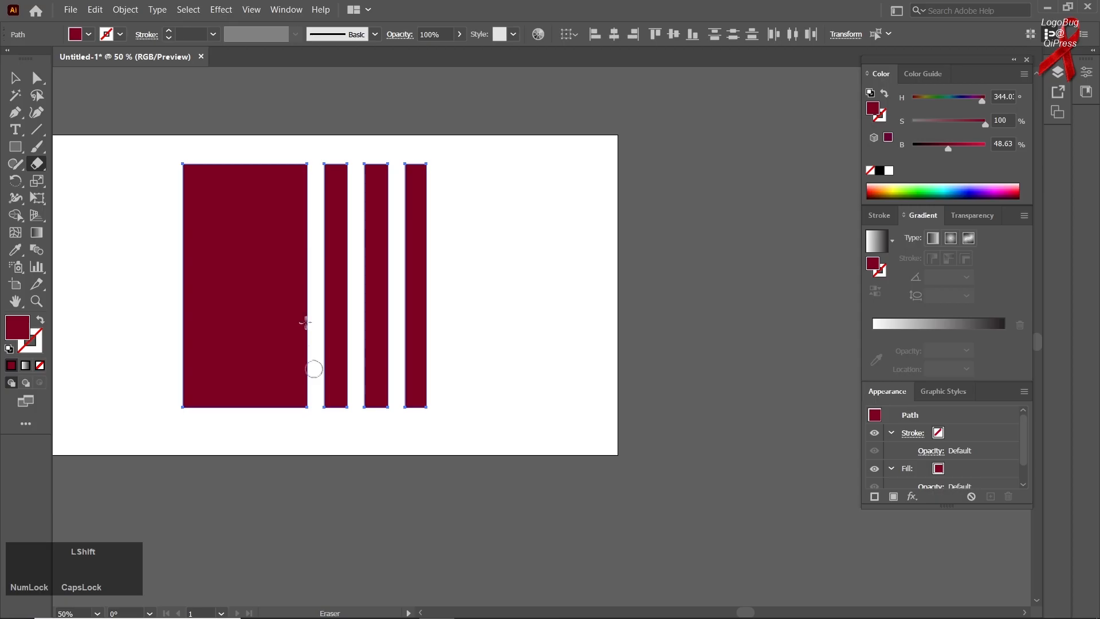
pyautogui.moveTo(279, 148); pyautogui.dragTo(285, 451)
pyautogui.hotkey('ctrl', 'z')
pyautogui.moveTo(283, 142); pyautogui.dragTo(284, 459)
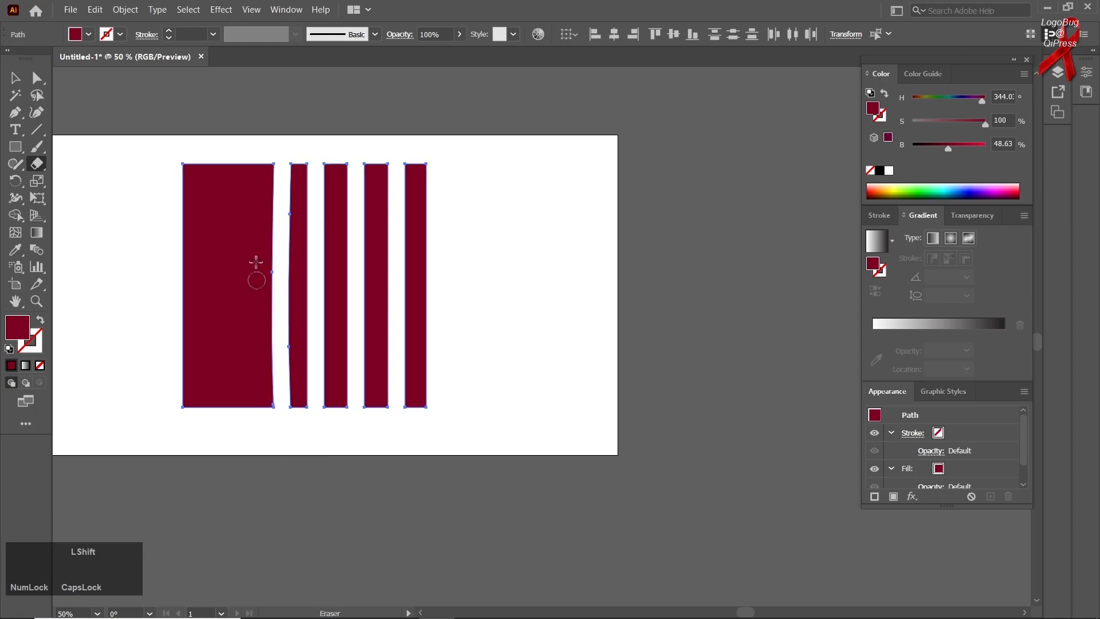
pyautogui.moveTo(252, 148)
pyautogui.mouseDown()
pyautogui.moveTo(231, 387)
pyautogui.moveTo(237, 496)
pyautogui.mouseUp()
pyautogui.moveTo(219, 142); pyautogui.dragTo(219, 483)
# - Select all the crimson stripes and rotate them together by 45° into a diamond
pyautogui.click(14, 77)
pyautogui.click(140, 221)
pyautogui.click(424, 183)
pyautogui.moveTo(430, 159); pyautogui.dragTo(474, 304)
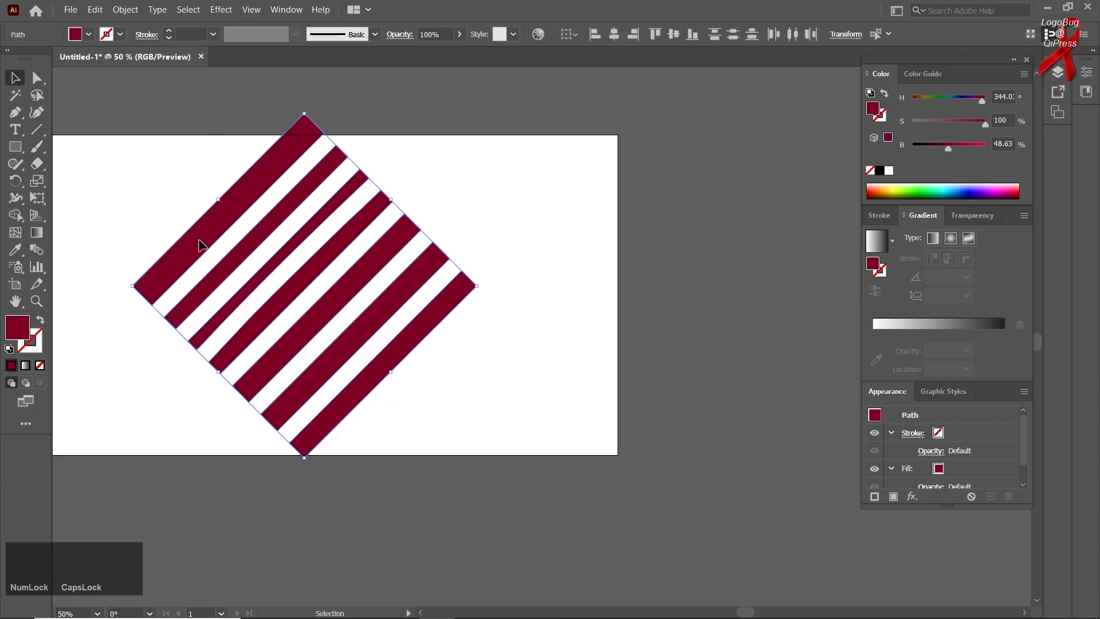
# - Erase four straight diagonal strips across the rotated stripes, perpendicular to them, to cut them into a grid of blocks
pyautogui.click(38, 164)
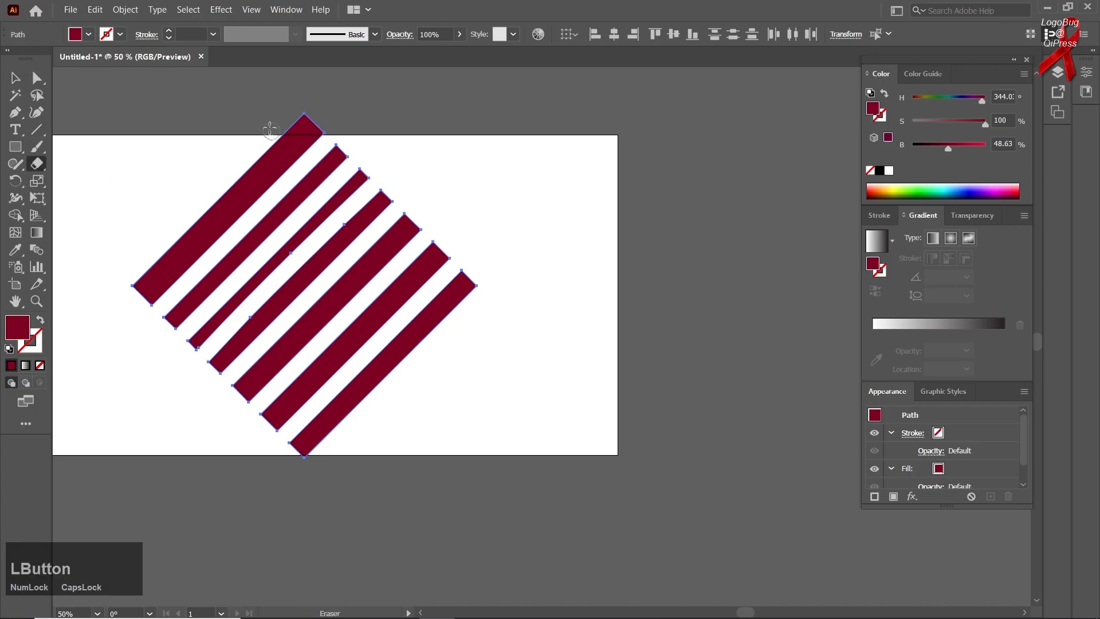
pyautogui.moveTo(263, 116); pyautogui.dragTo(488, 343)
pyautogui.moveTo(257, 156); pyautogui.dragTo(367, 295)
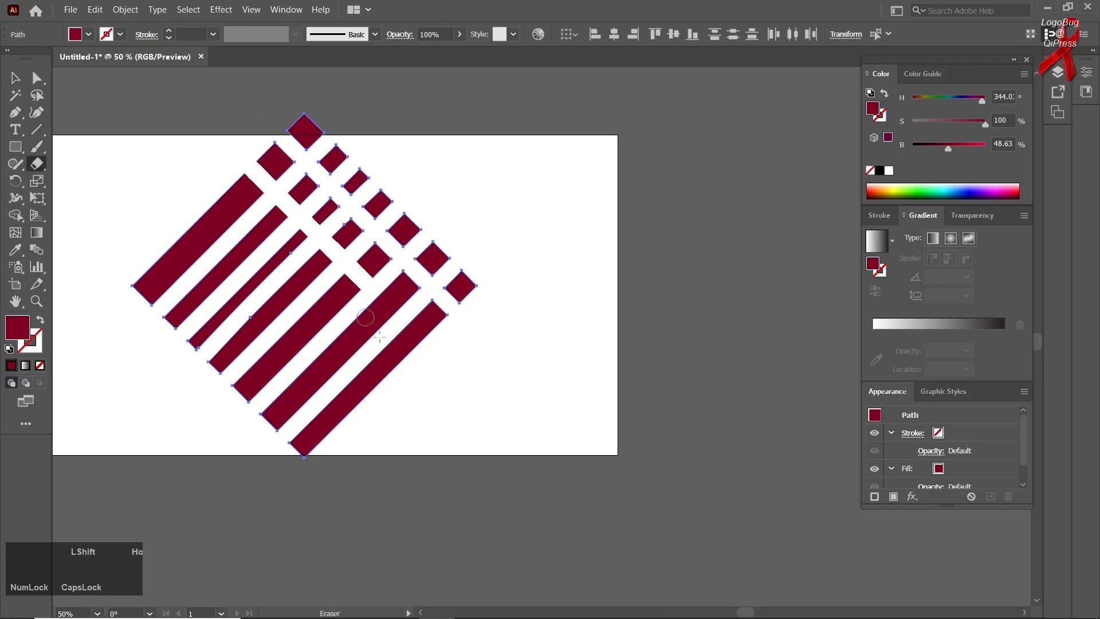
pyautogui.moveTo(436, 350); pyautogui.dragTo(280, 231)
pyautogui.moveTo(188, 167); pyautogui.dragTo(396, 380)
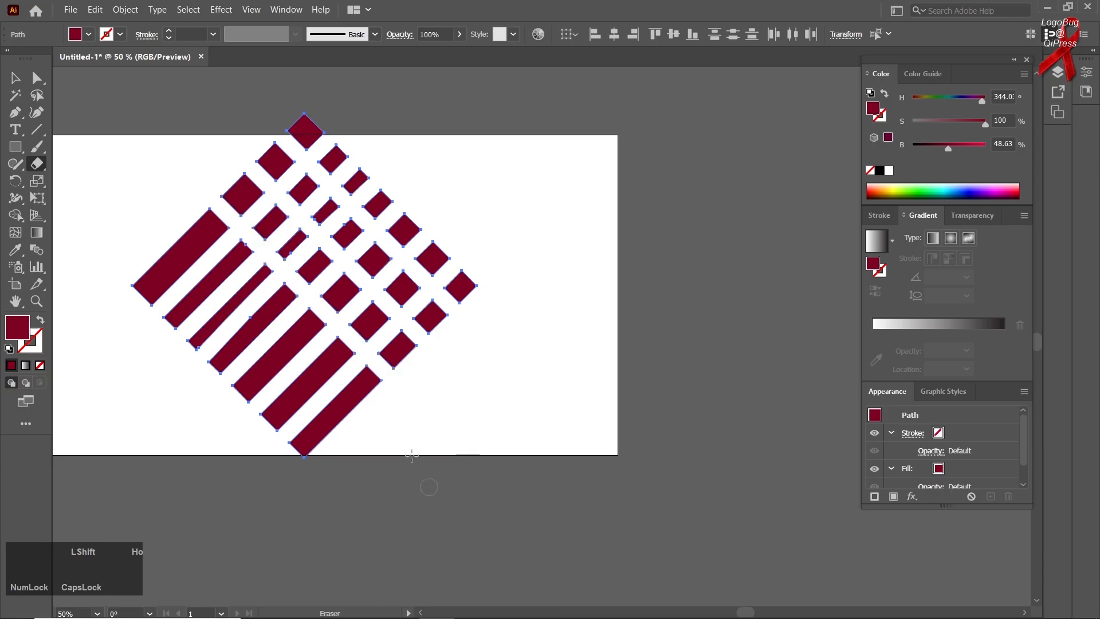
pyautogui.moveTo(183, 223); pyautogui.dragTo(291, 339)
pyautogui.moveTo(316, 375); pyautogui.dragTo(403, 493)
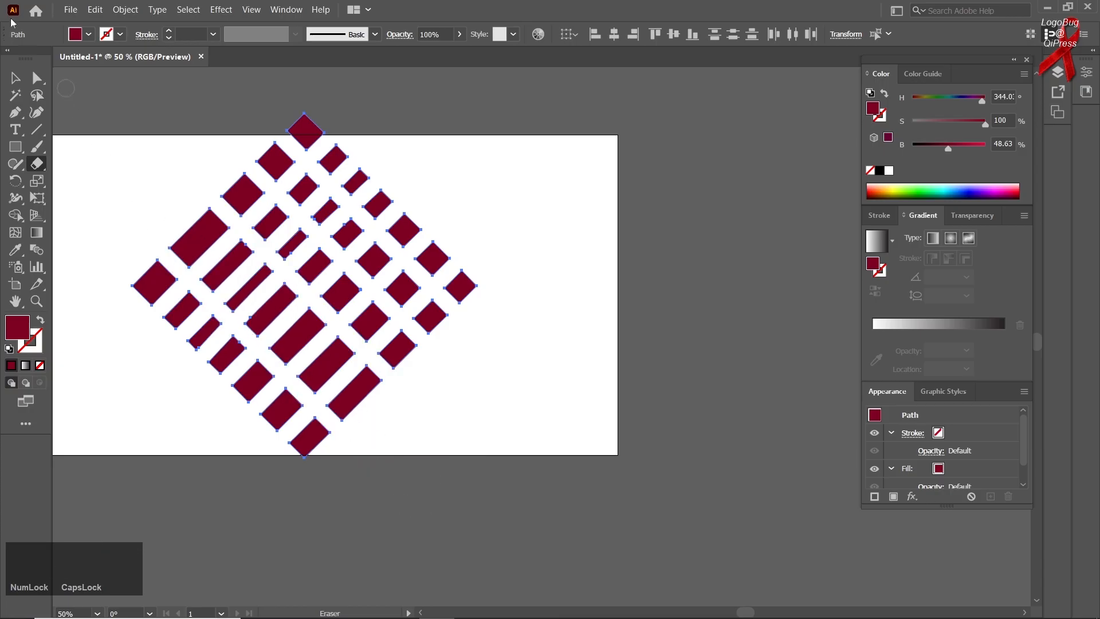
# - Select all the crimson blocks and rotate them by 45° so the grid stands upright with horizontal rows
pyautogui.click(16, 76)
pyautogui.click(107, 187)
pyautogui.press('space')
pyautogui.moveTo(253, 293); pyautogui.dragTo(337, 312)
pyautogui.moveTo(603, 150)
pyautogui.mouseDown()
pyautogui.moveTo(305, 442)
pyautogui.moveTo(309, 453)
pyautogui.mouseUp()
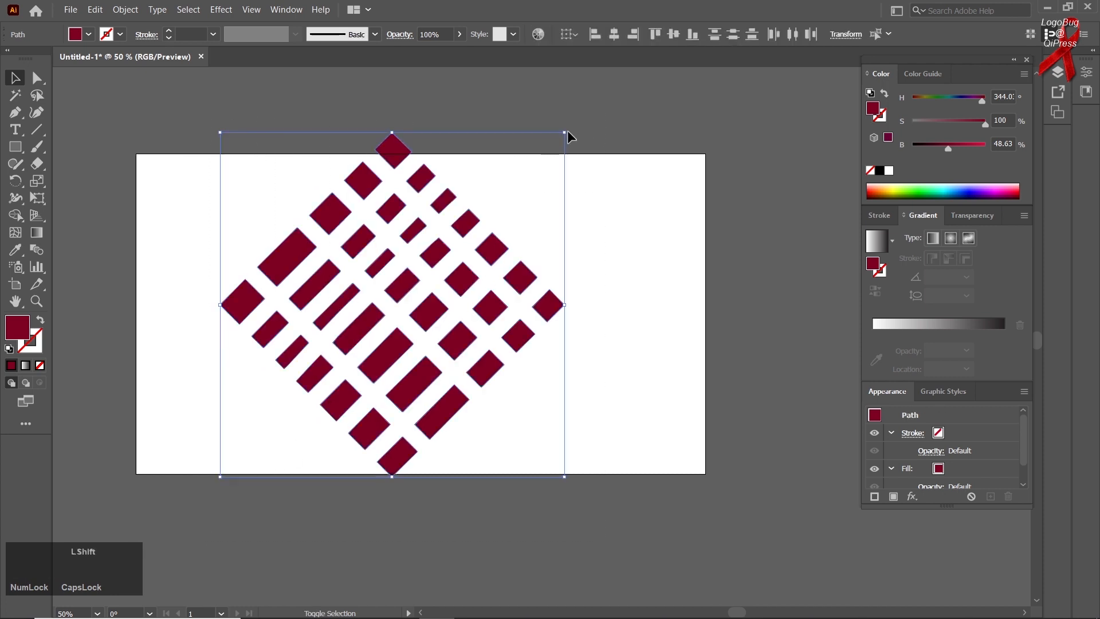
pyautogui.moveTo(567, 129); pyautogui.dragTo(634, 319)
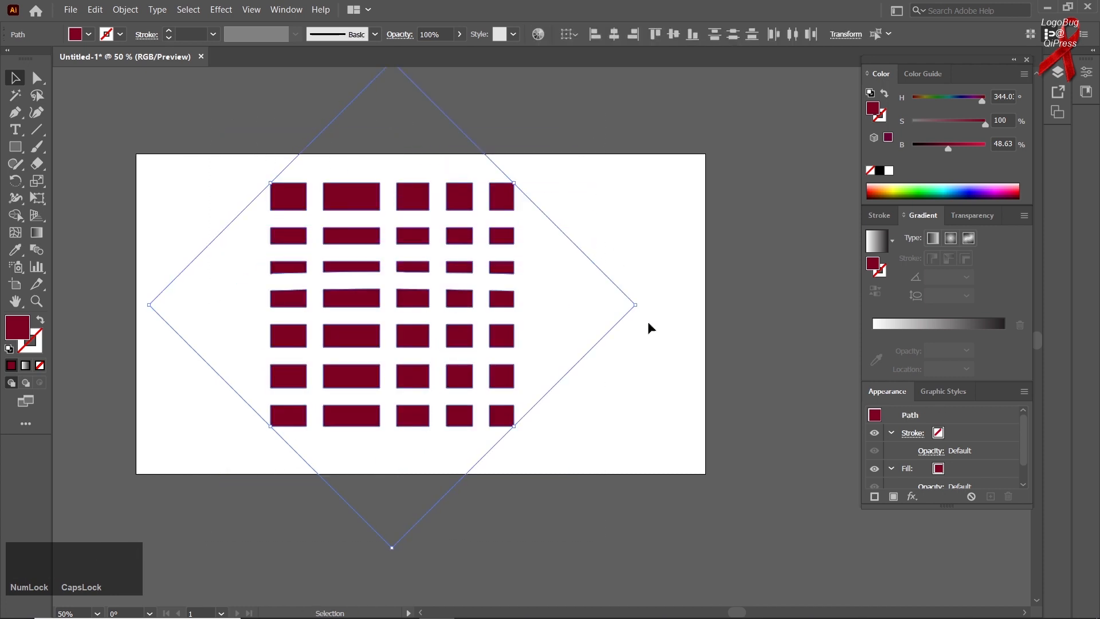
pyautogui.click(653, 339)
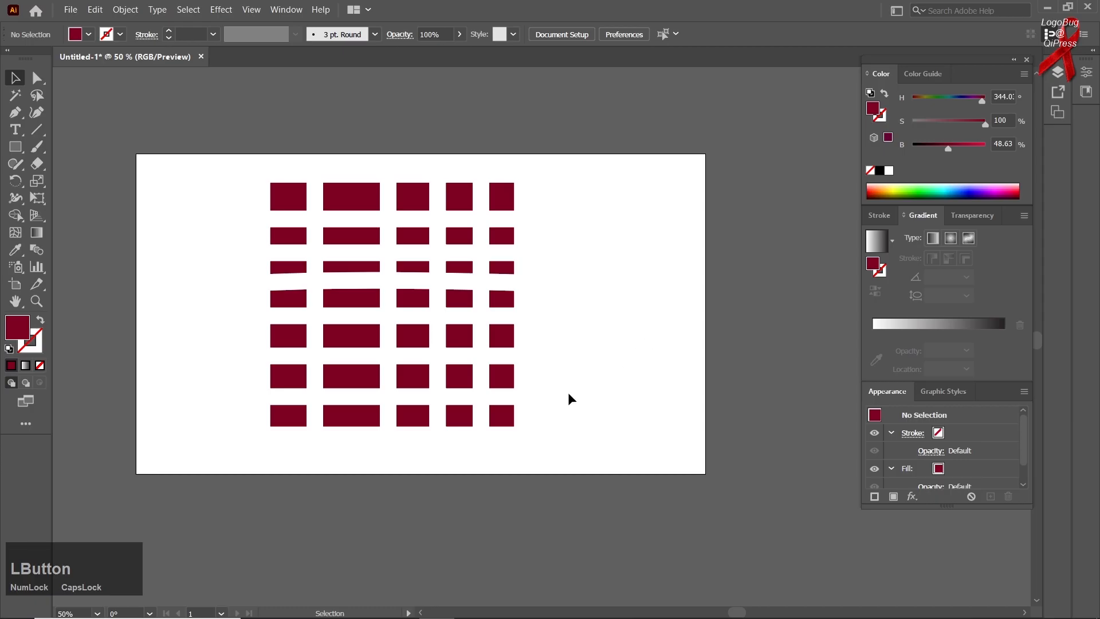
pyautogui.rightClick(37, 167)
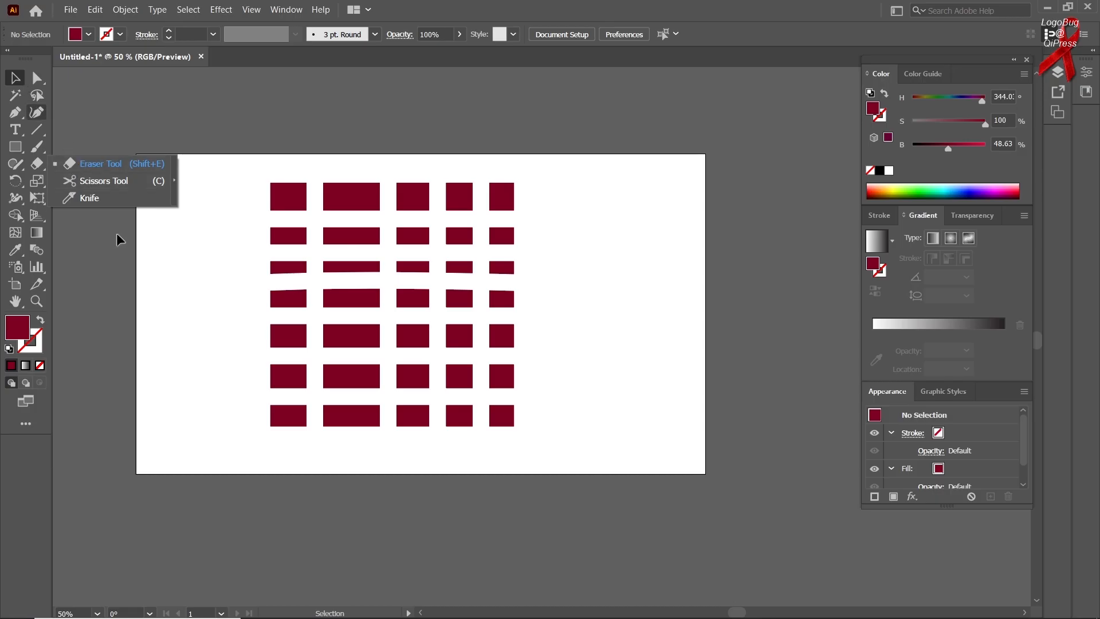
pyautogui.click(269, 566)
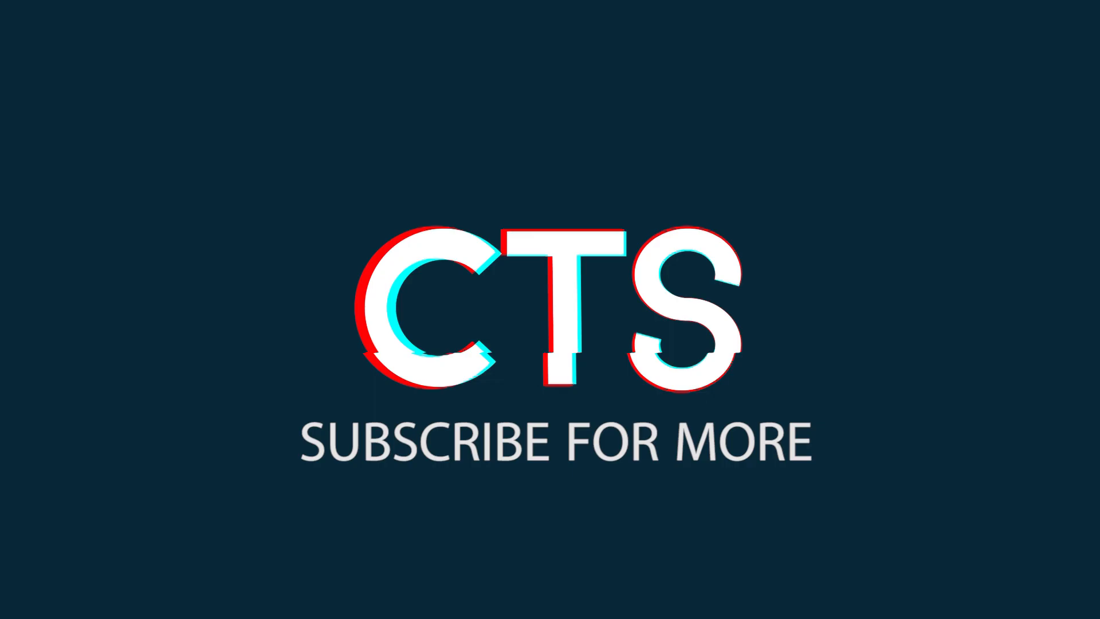